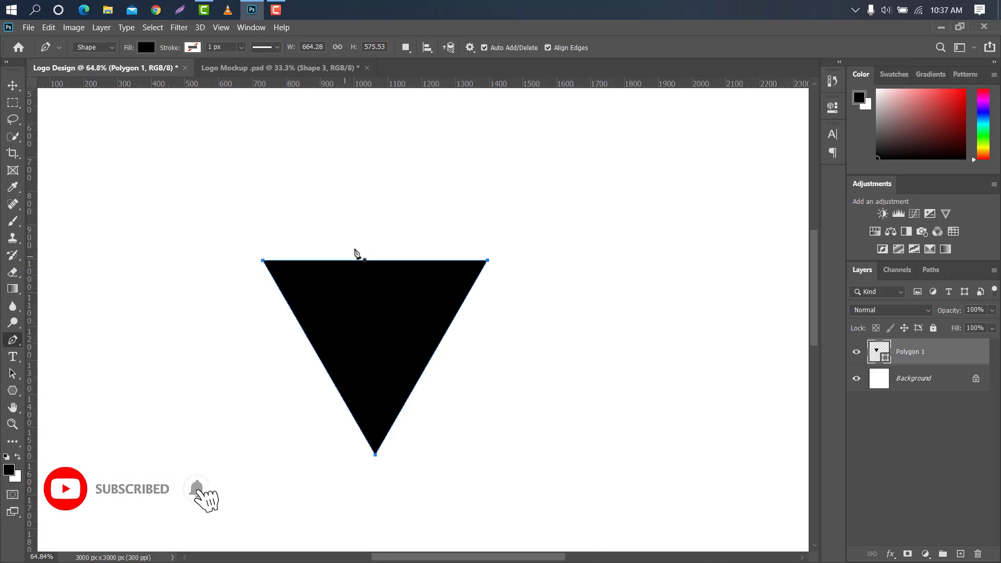
# Step: Draw a closed curved band with the Pen tool, sweeping from the triangle's left edge up to its upper right corner
pyautogui.click(340, 257)
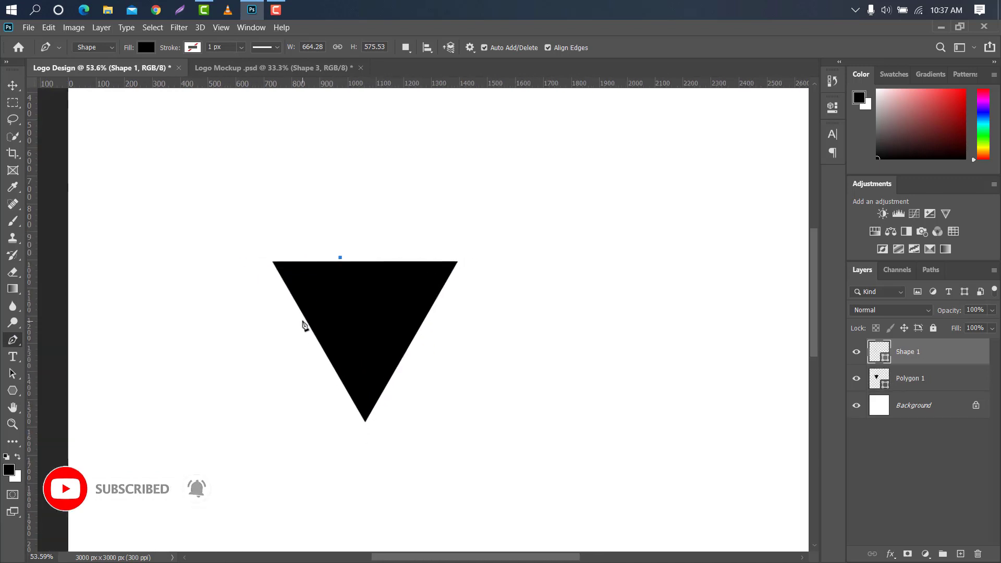
pyautogui.moveTo(303, 321); pyautogui.dragTo(224, 353)
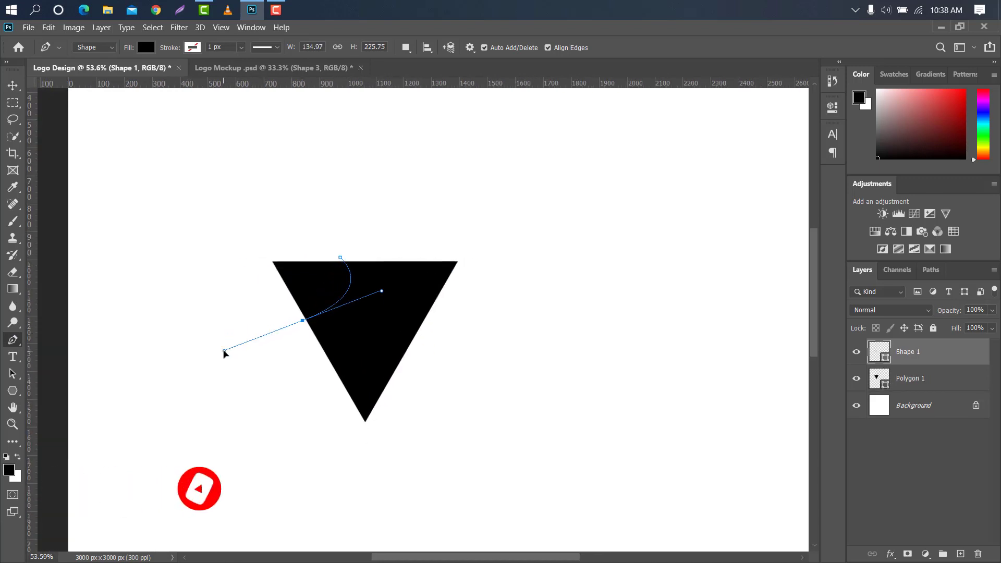
pyautogui.keyDown('alt'); pyautogui.click(303, 321); pyautogui.keyUp('alt')
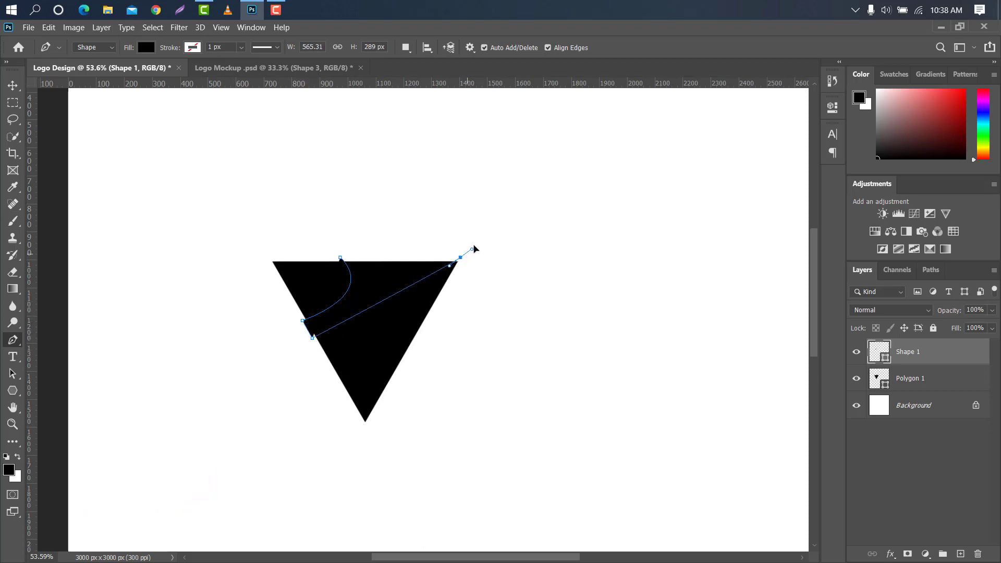
pyautogui.moveTo(474, 248); pyautogui.dragTo(545, 163)
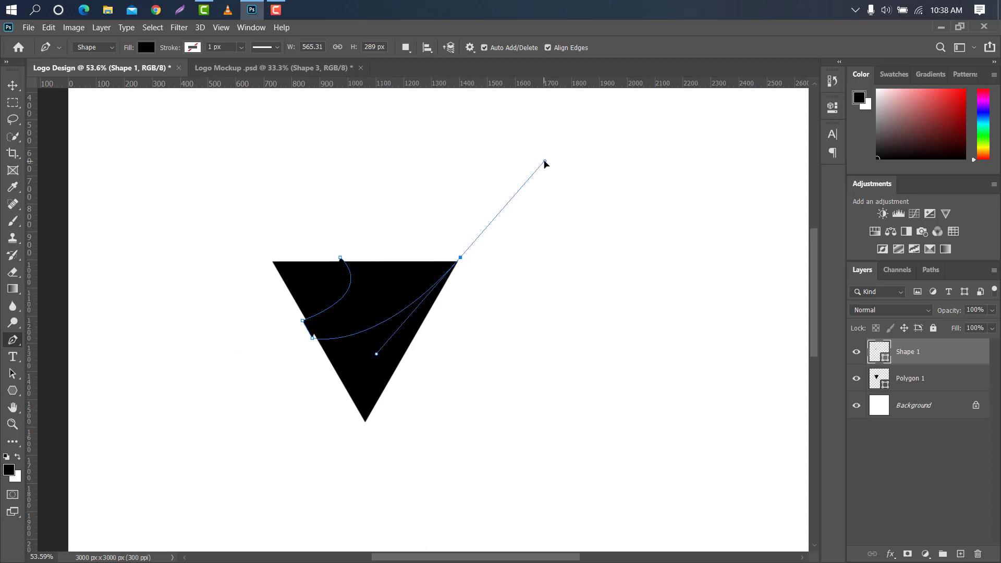
pyautogui.keyDown('alt'); pyautogui.click(461, 258); pyautogui.keyUp('alt')
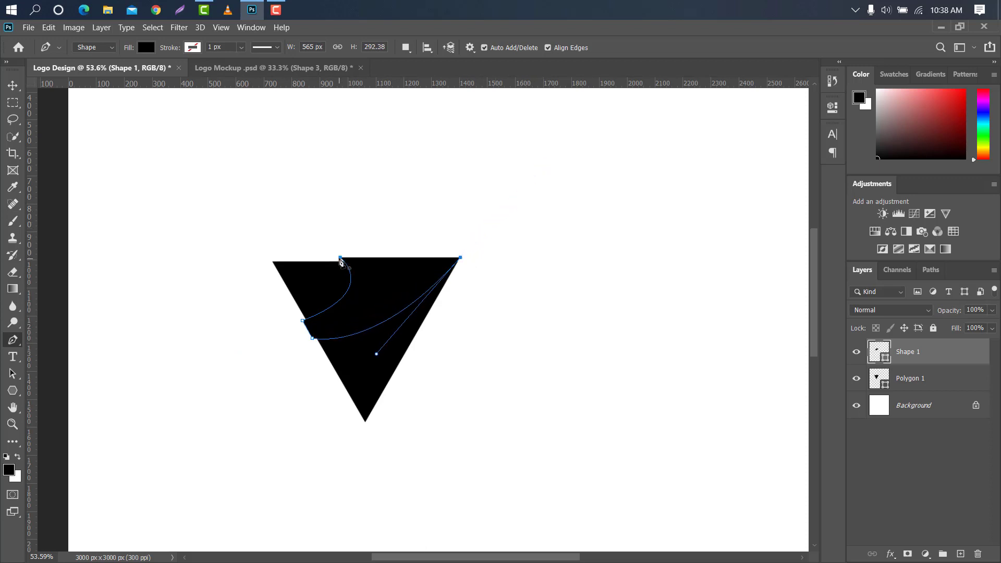
# Step: Rasterize the Polygon 1 triangle, cut the Shape 1 outline out of it, and discard the Shape 1 layer and selection
pyautogui.keyDown('ctrl'); pyautogui.click(881, 357); pyautogui.keyUp('ctrl')
pyautogui.rightClick(938, 380)
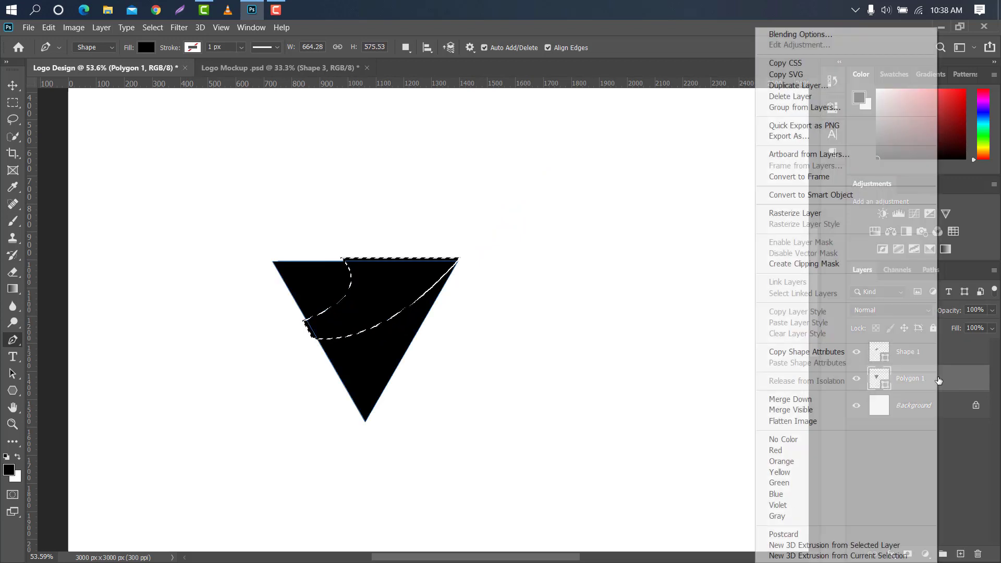
pyautogui.click(802, 215)
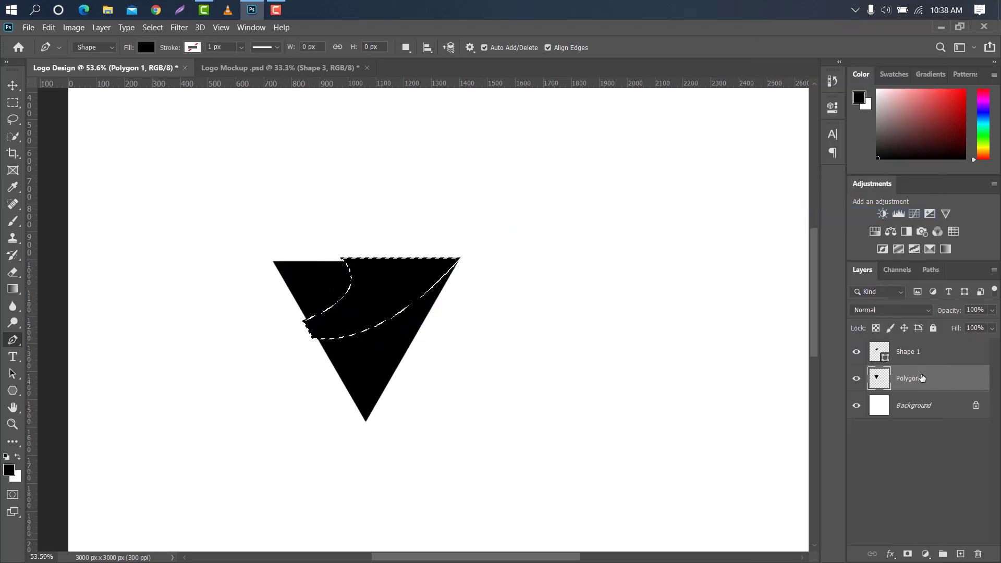
pyautogui.press('Delete')
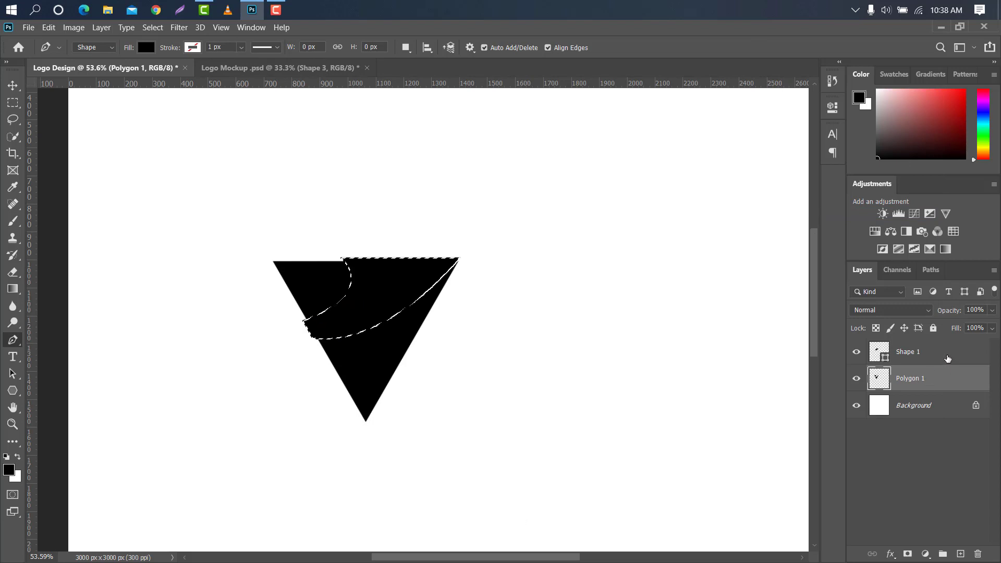
pyautogui.moveTo(947, 358); pyautogui.dragTo(977, 553)
pyautogui.hotkey('ctrl', 'd')
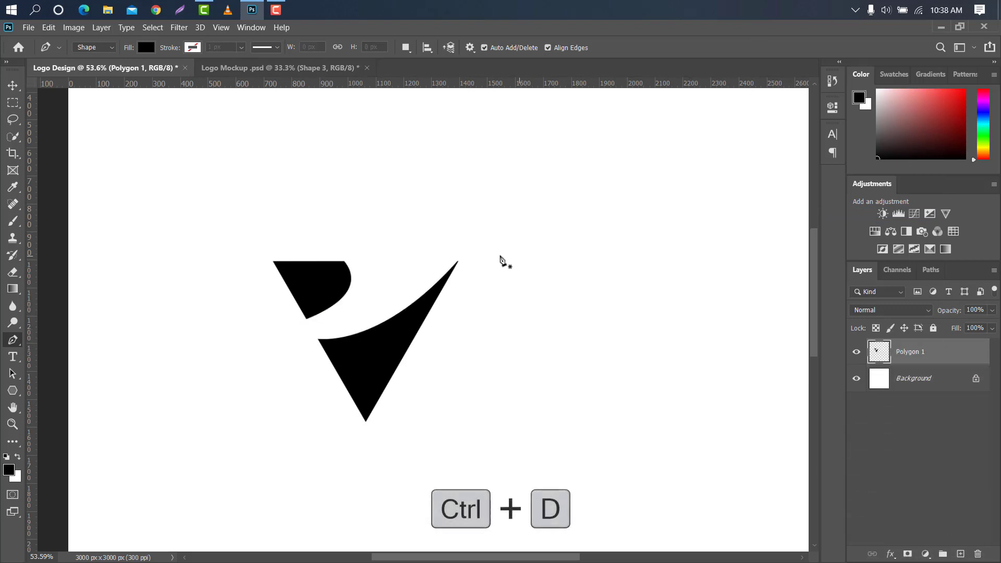
# Step: Scale the cut triangle down slightly and move it toward the canvas's left side
pyautogui.scroll(-3, 414, 257)
pyautogui.hotkey('ctrl', 't')
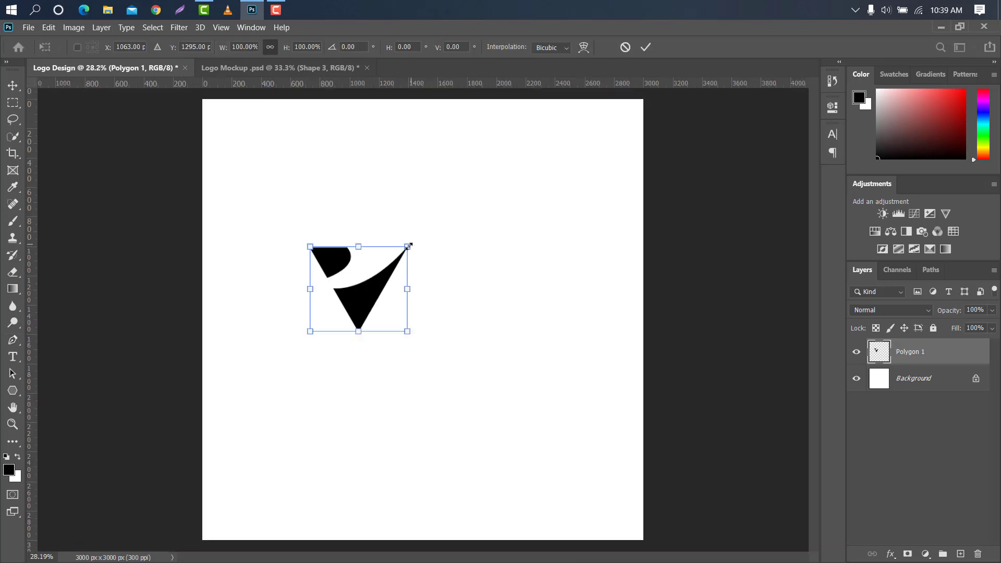
pyautogui.moveTo(408, 249); pyautogui.dragTo(387, 264)
pyautogui.moveTo(350, 300); pyautogui.dragTo(307, 321)
pyautogui.click(646, 47)
# Step: Outline the upper left piece of the triangle with a Pen path and convert the path into a selection
pyautogui.press('p')
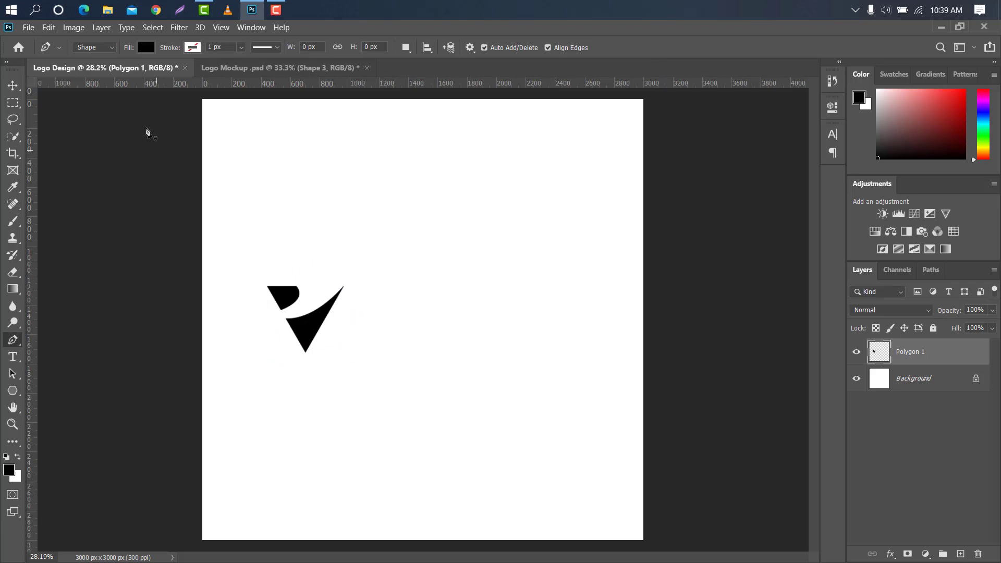
pyautogui.click(111, 50)
pyautogui.click(94, 70)
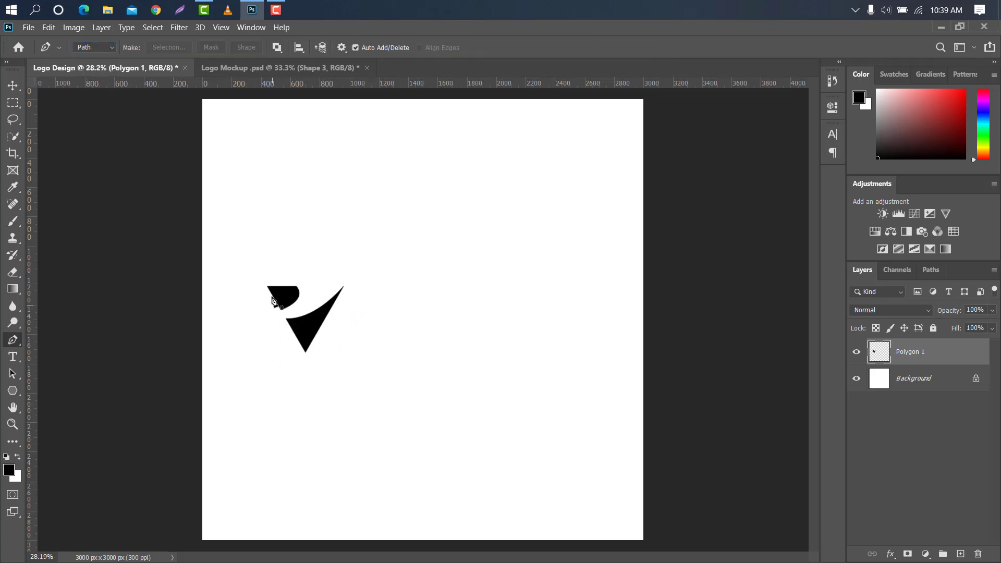
pyautogui.scroll(5, 272, 302)
pyautogui.click(240, 281)
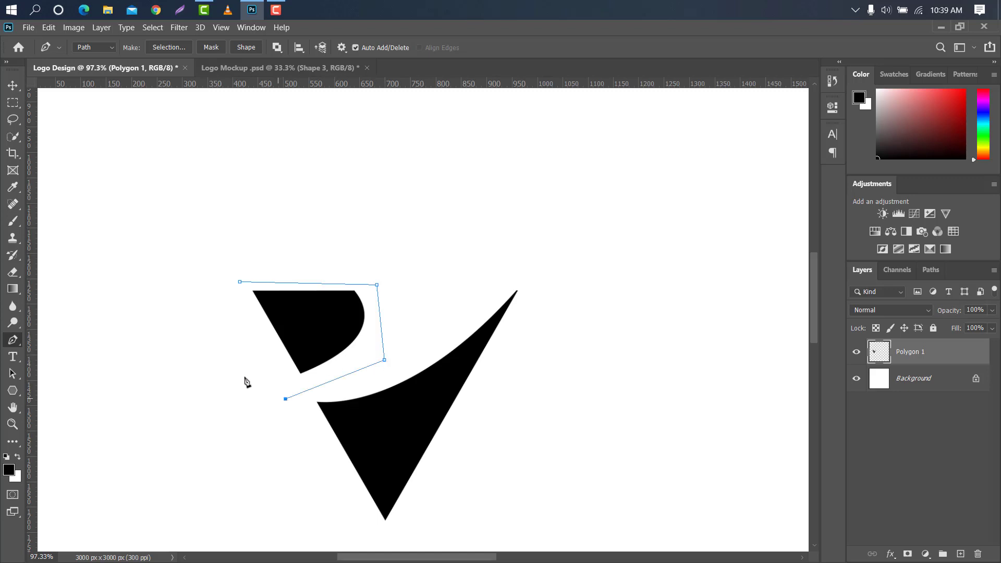
pyautogui.rightClick(310, 313)
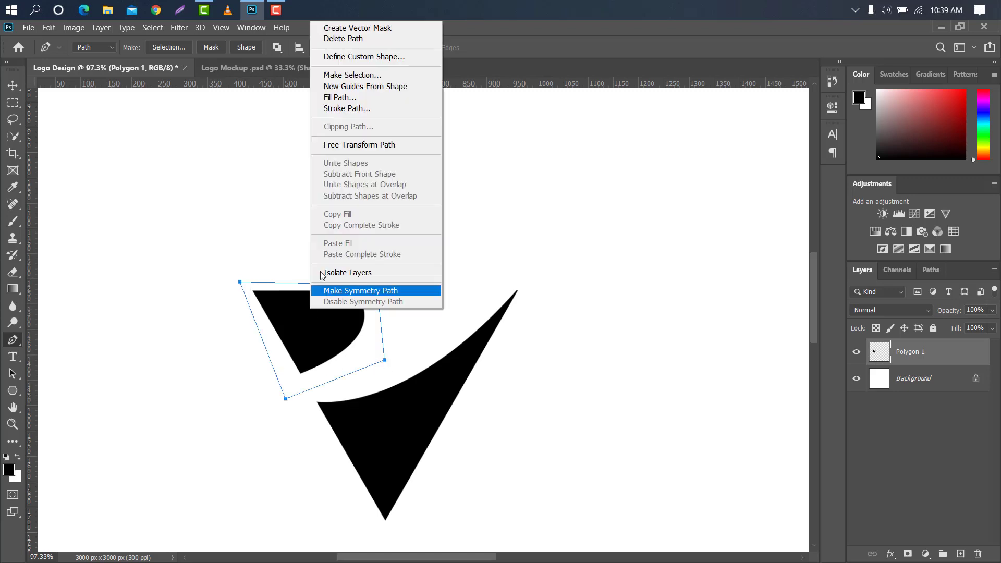
pyautogui.click(341, 78)
pyautogui.click(559, 162)
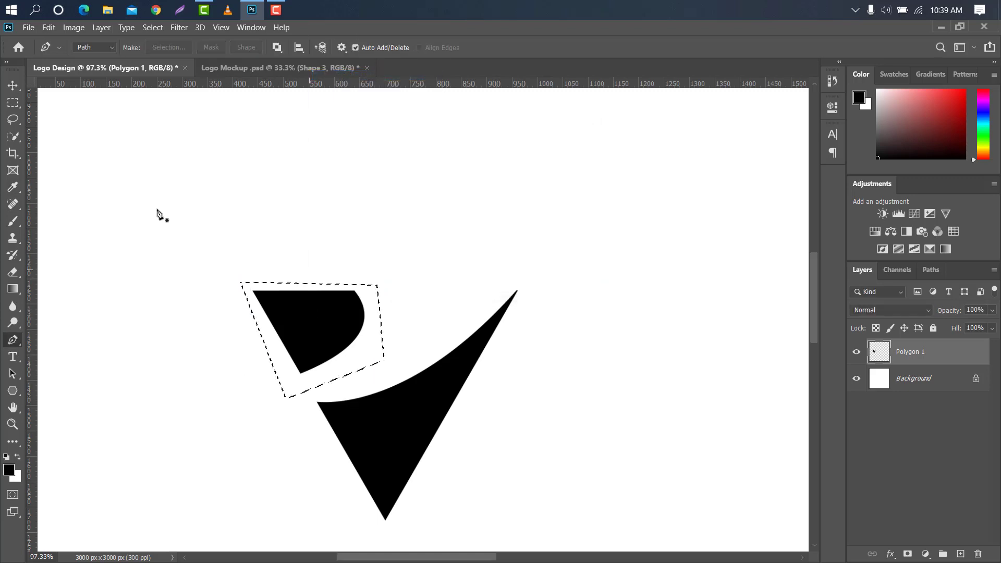
# Step: Cut the selected piece onto its own layer and move it back to its original place above the lower piece
pyautogui.click(48, 28)
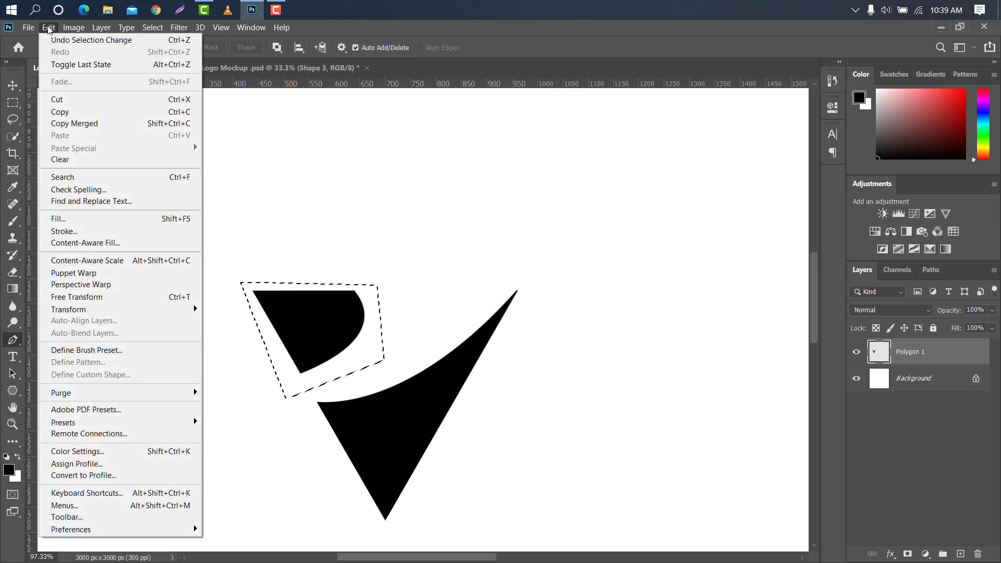
pyautogui.click(73, 100)
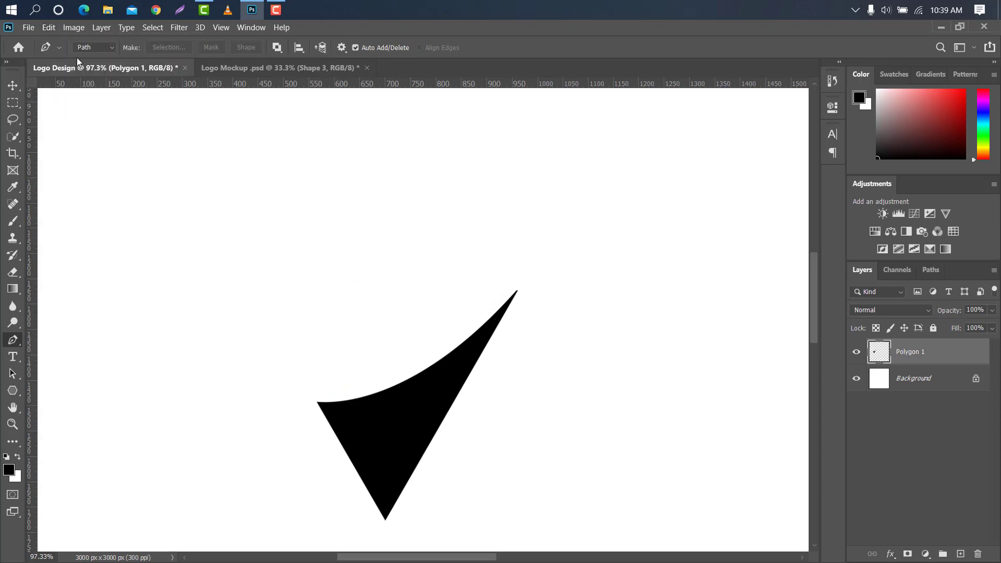
pyautogui.click(55, 26)
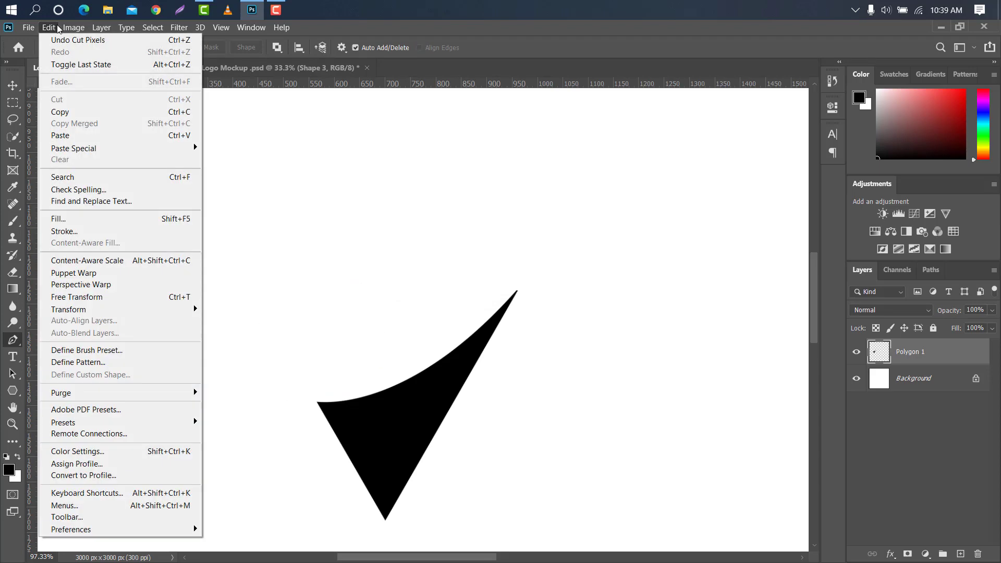
pyautogui.click(68, 137)
pyautogui.click(13, 86)
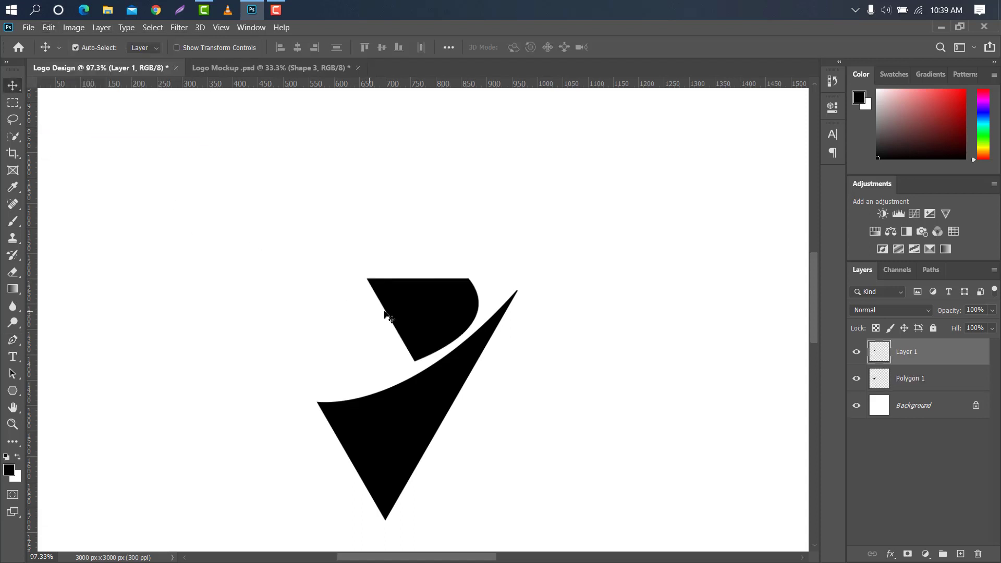
pyautogui.moveTo(438, 300); pyautogui.dragTo(331, 311)
# Step: Draw a black circle about 88 px in diameter above the gap between the two pieces
pyautogui.scroll(-3, 368, 174)
pyautogui.click(16, 396)
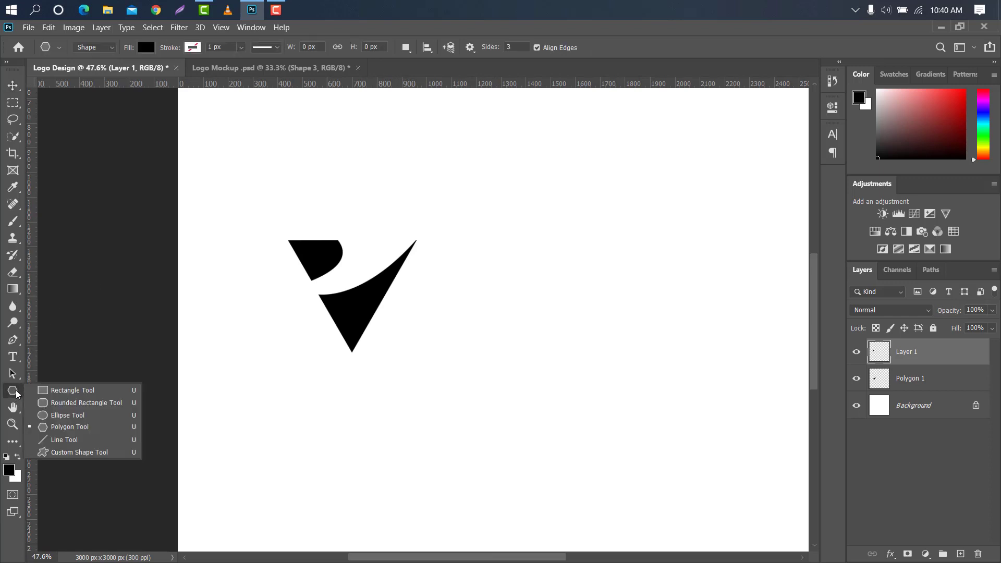
pyautogui.click(58, 409)
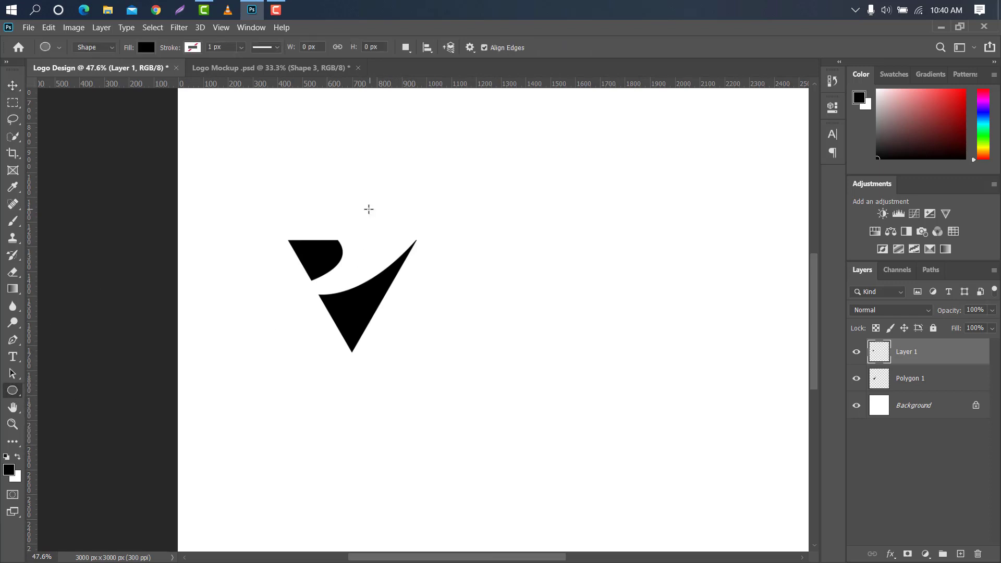
pyautogui.moveTo(366, 207); pyautogui.dragTo(389, 229)
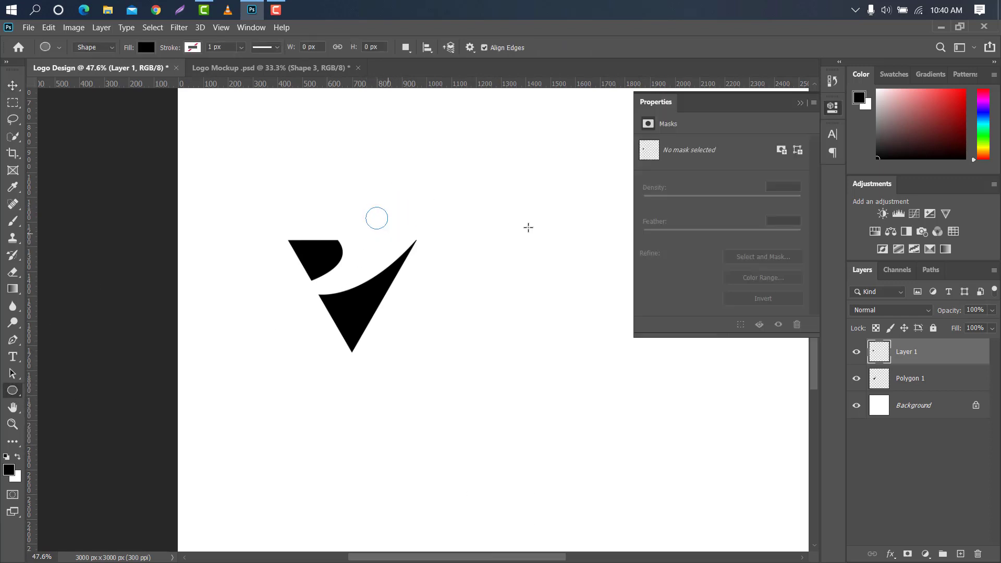
pyautogui.click(800, 103)
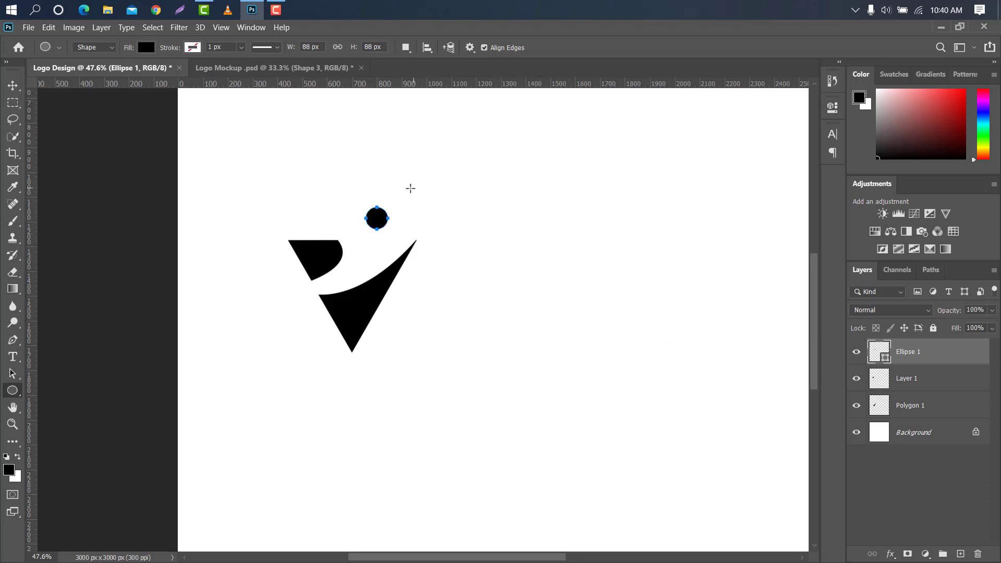
# Step: Move the circle slightly down and left, closer to the gap between the two pieces
pyautogui.click(13, 85)
pyautogui.hotkey('ctrl', 't')
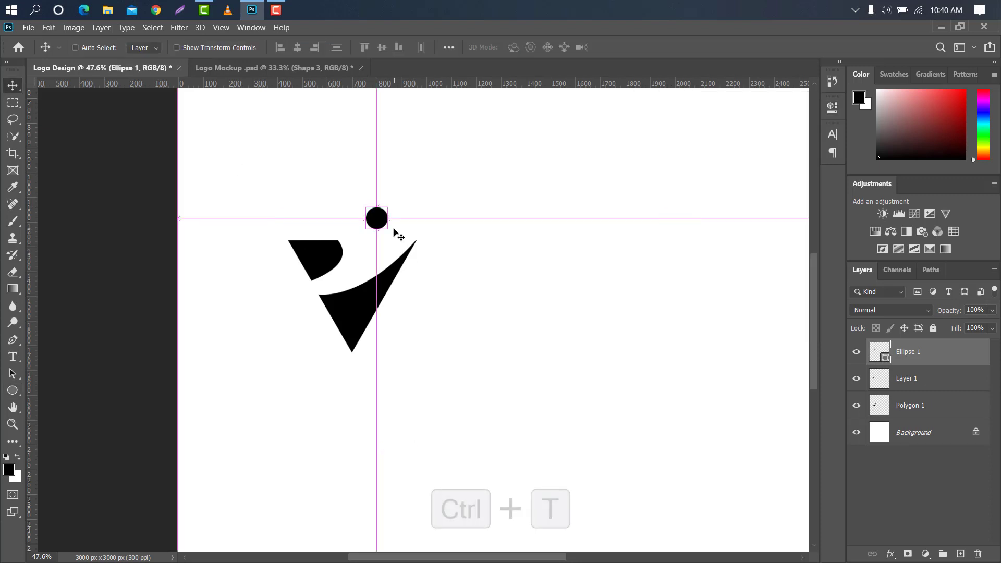
pyautogui.moveTo(372, 216); pyautogui.dragTo(370, 224)
pyautogui.click(646, 47)
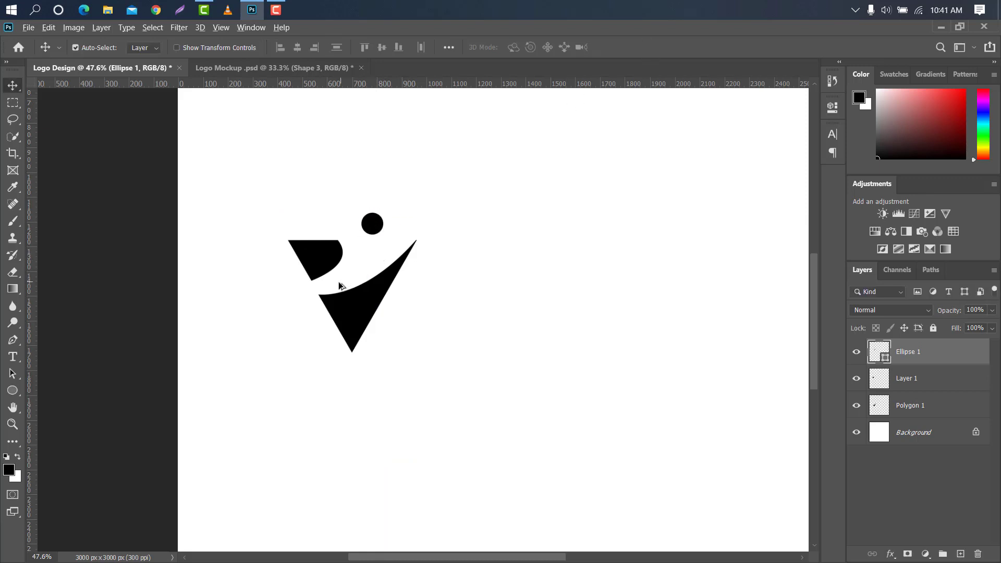
# Step: Draw a pointed, curved tail shape about 167 px wide and 70 px high with the Pen tool, extending the upper piece's lower edge leftward
pyautogui.scroll(5, 338, 286)
pyautogui.press('p')
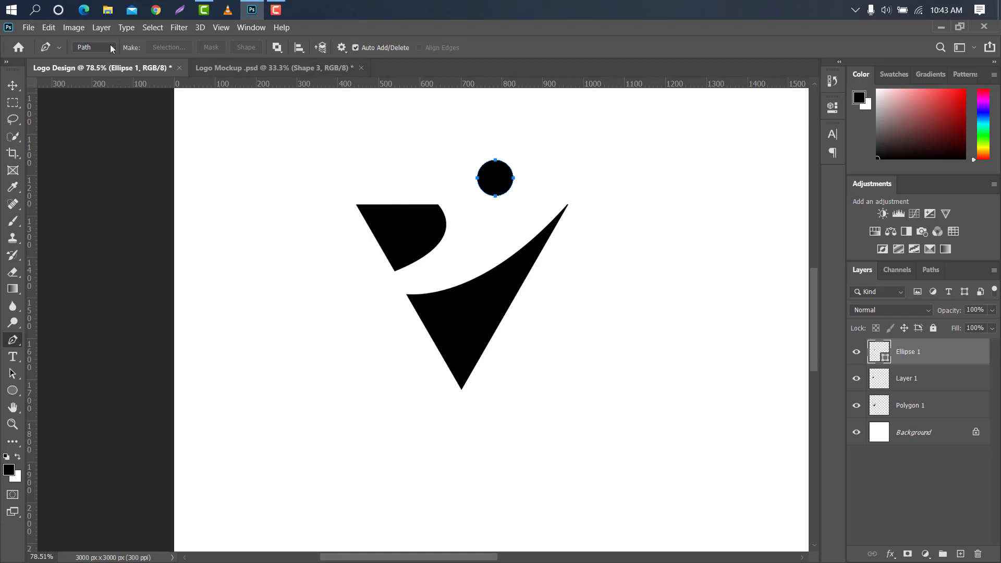
pyautogui.click(111, 47)
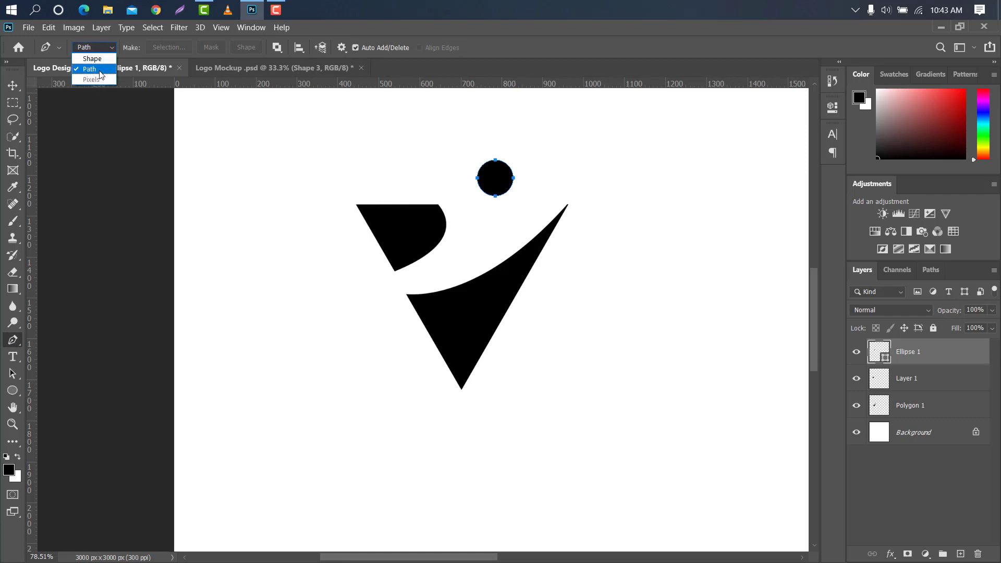
pyautogui.click(92, 59)
pyautogui.scroll(5, 417, 265)
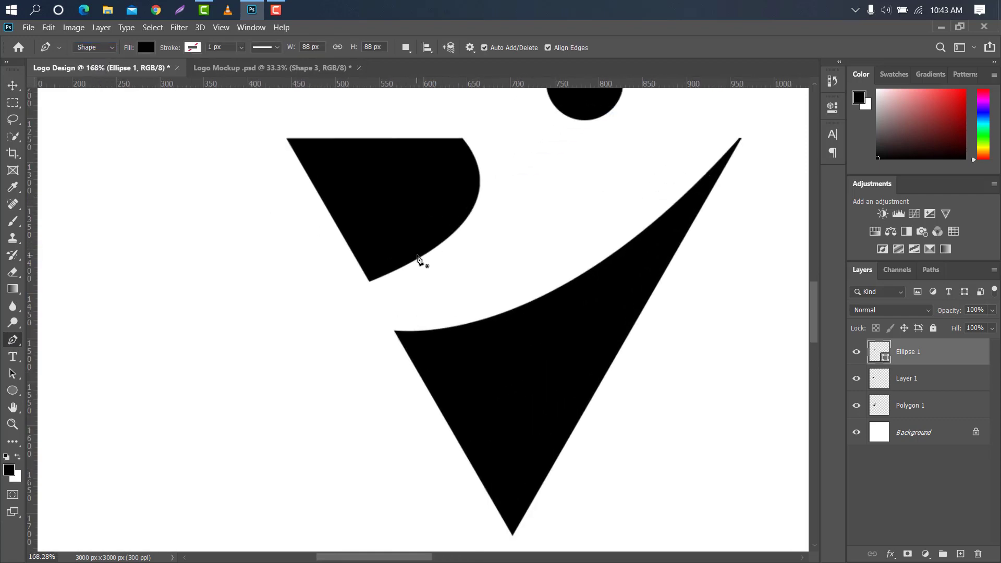
pyautogui.scroll(15, 420, 258)
pyautogui.click(360, 293)
pyautogui.scroll(-12, 334, 274)
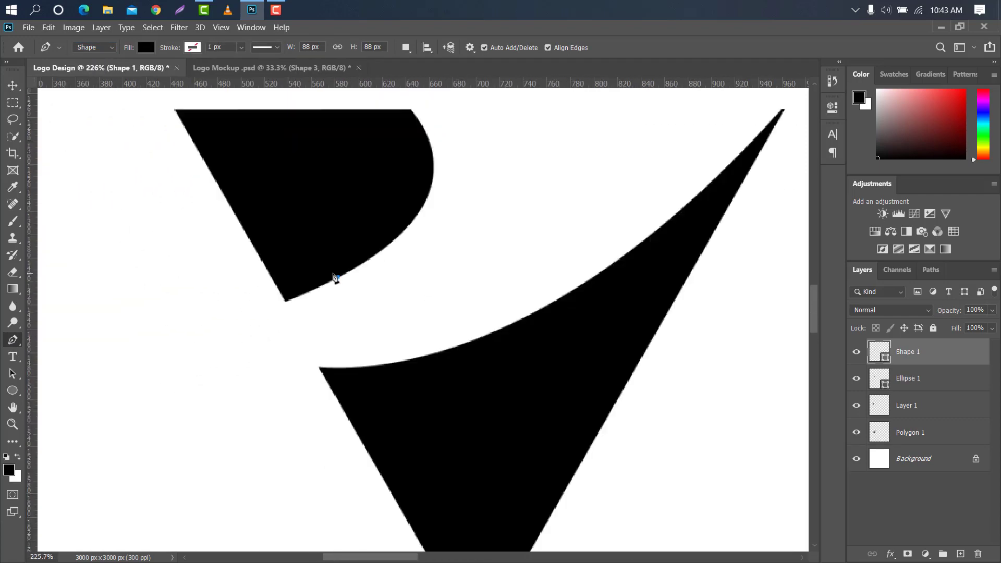
pyautogui.scroll(-3, 334, 277)
pyautogui.click(213, 310)
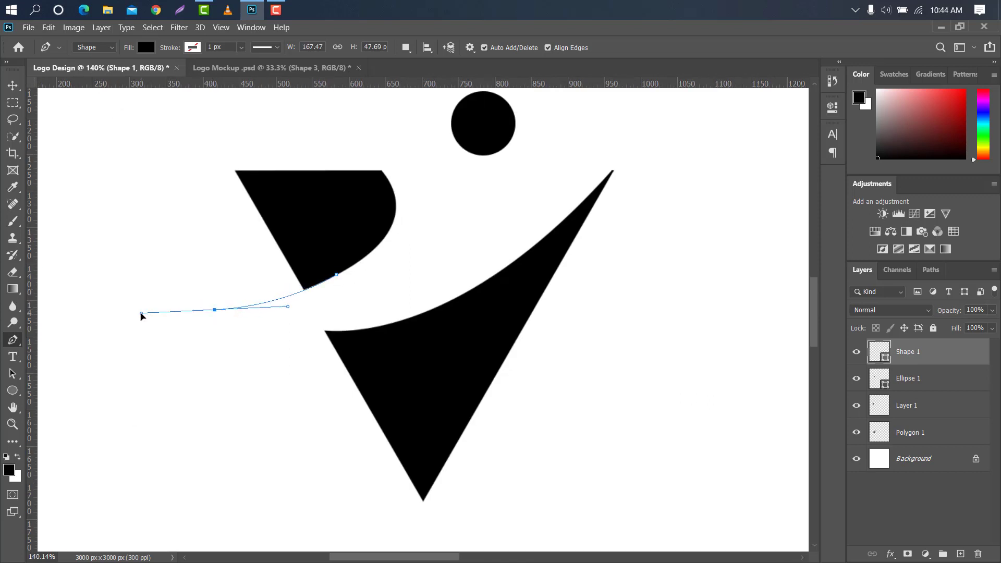
pyautogui.keyDown('alt'); pyautogui.click(214, 310); pyautogui.keyUp('alt')
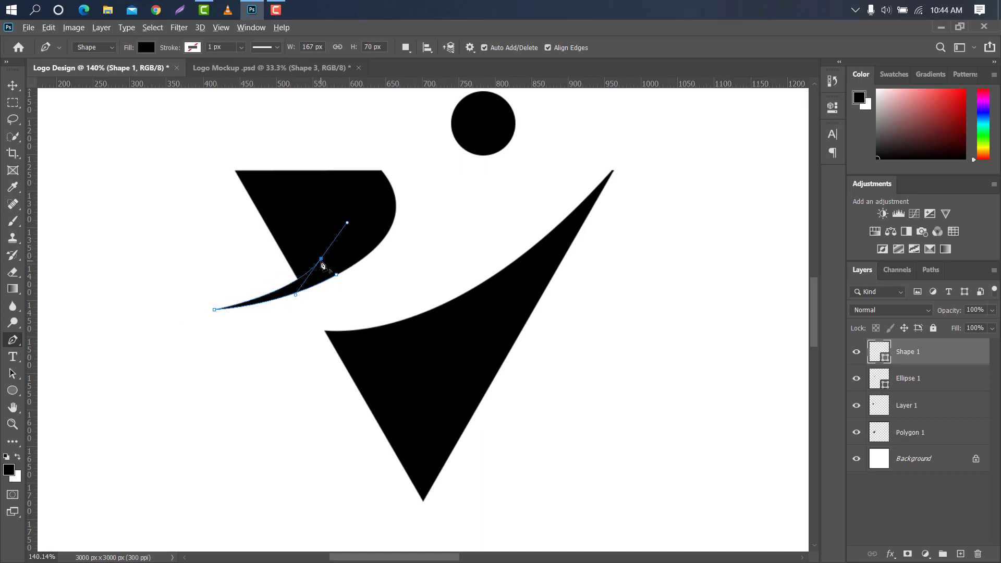
# Step: Draw a second curved tail about 224 px wide, extending the lower piece's upper edge leftward, with its layer opacity at 0%
pyautogui.scroll(10, 390, 330)
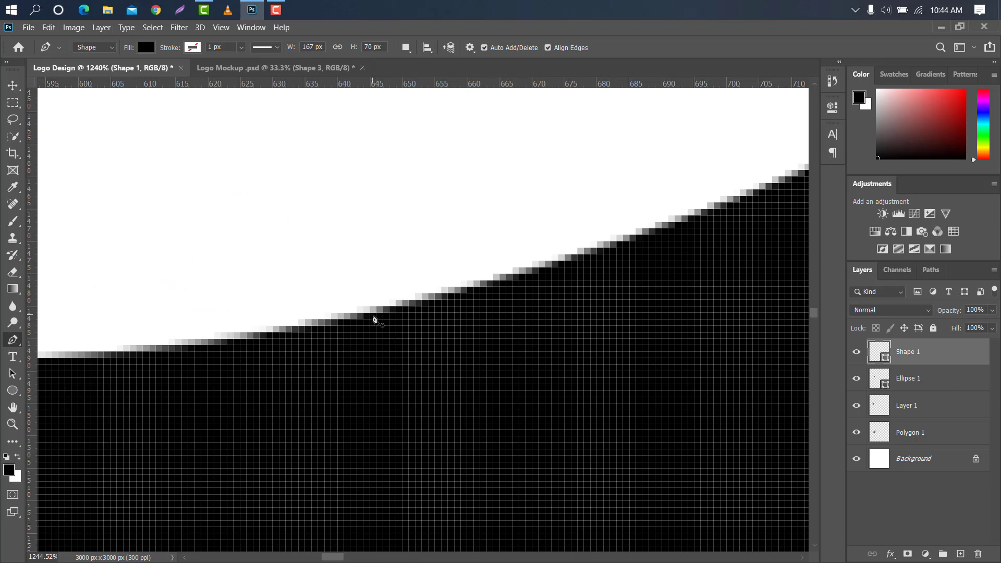
pyautogui.click(369, 312)
pyautogui.scroll(-10, 358, 319)
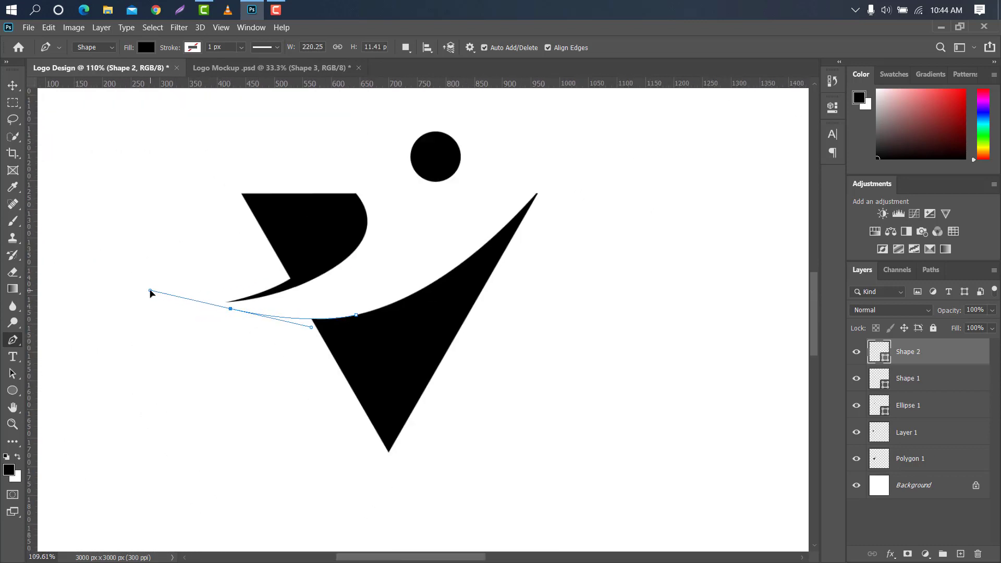
pyautogui.moveTo(231, 308); pyautogui.dragTo(150, 291)
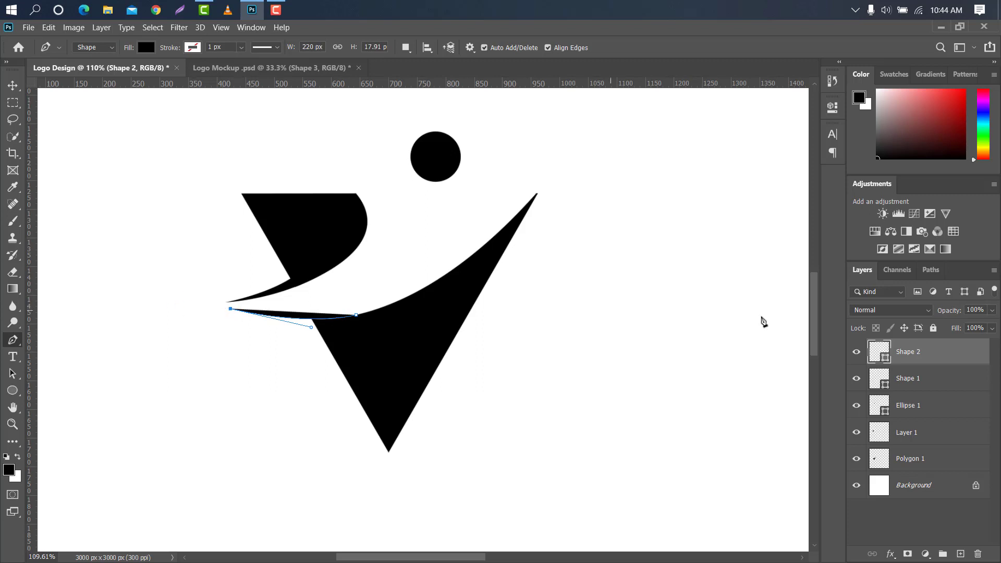
pyautogui.moveTo(718, 313); pyautogui.dragTo(668, 316)
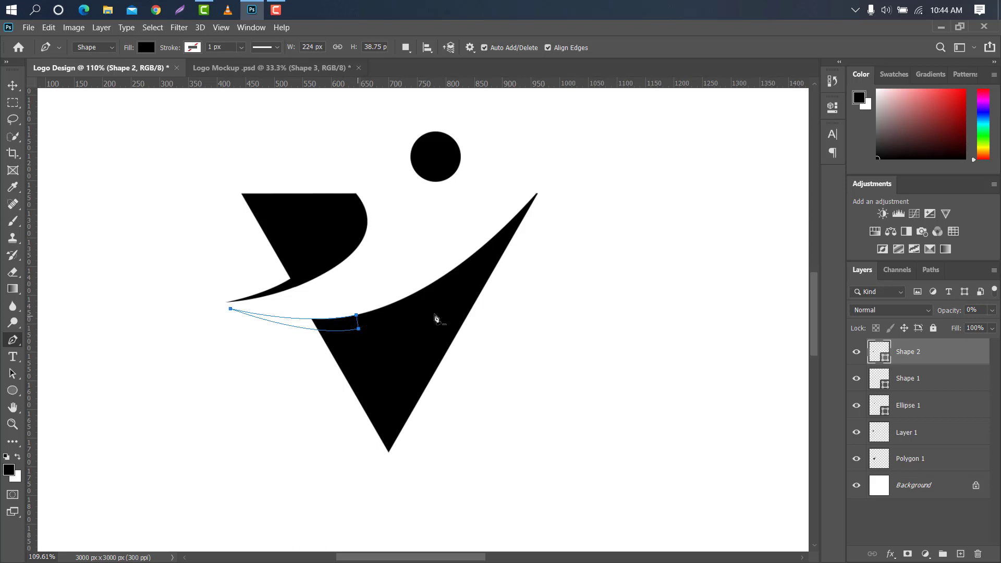
# Step: Merge the Shape 1 tail with Layer 1, and the Shape 2 tail with Polygon 1
pyautogui.click(913, 375)
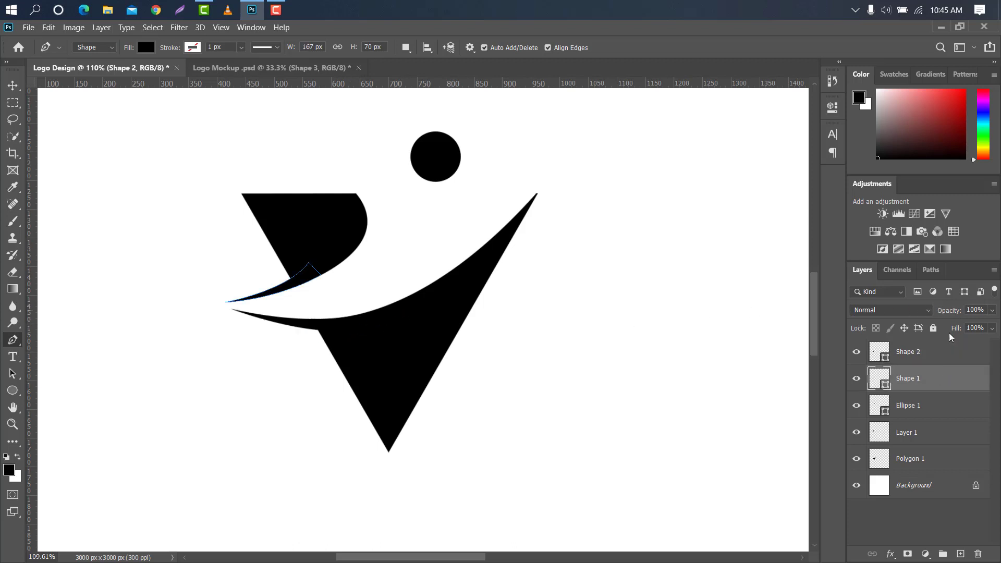
pyautogui.keyDown('ctrl'); pyautogui.click(921, 430); pyautogui.keyUp('ctrl')
pyautogui.rightClick(922, 431)
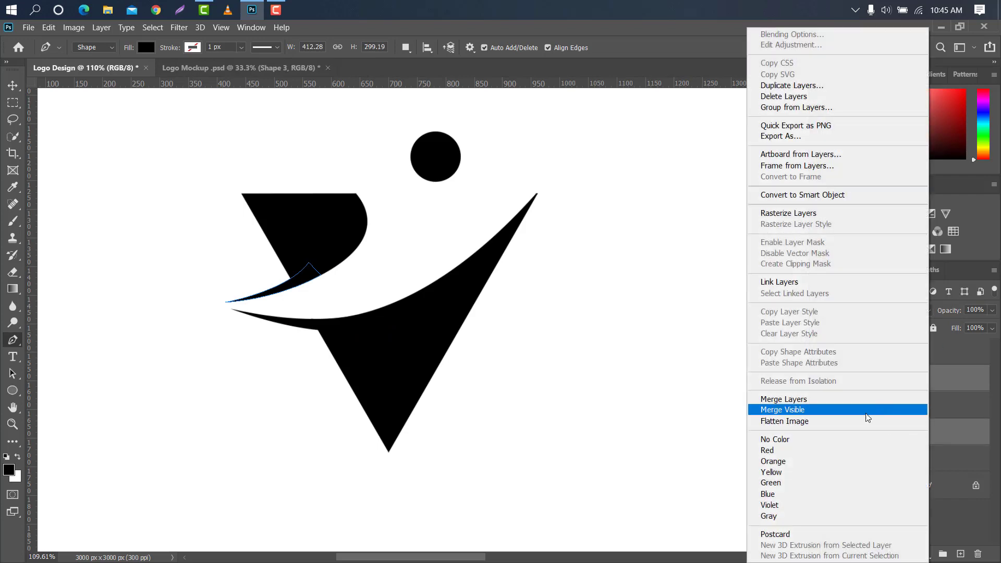
pyautogui.click(841, 399)
pyautogui.click(935, 351)
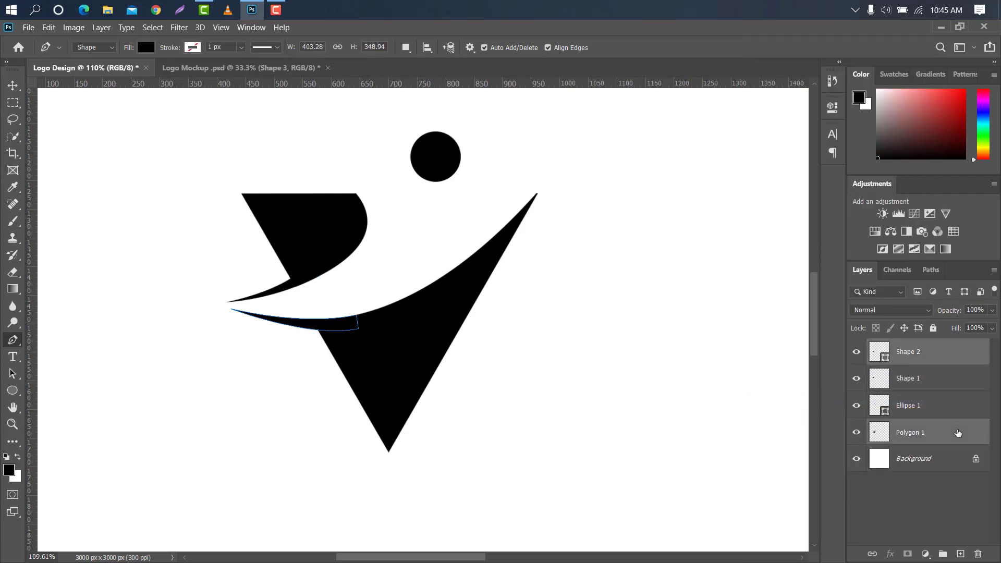
pyautogui.rightClick(957, 433)
pyautogui.click(838, 399)
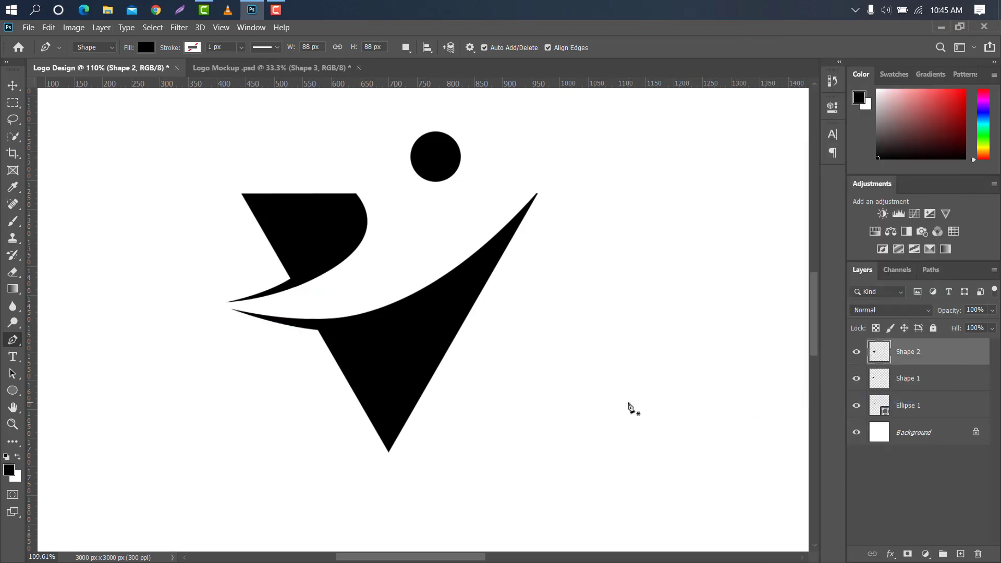
# Step: Add the letter "E" as a text layer just beside the symbol's pointed upper tip
pyautogui.click(11, 88)
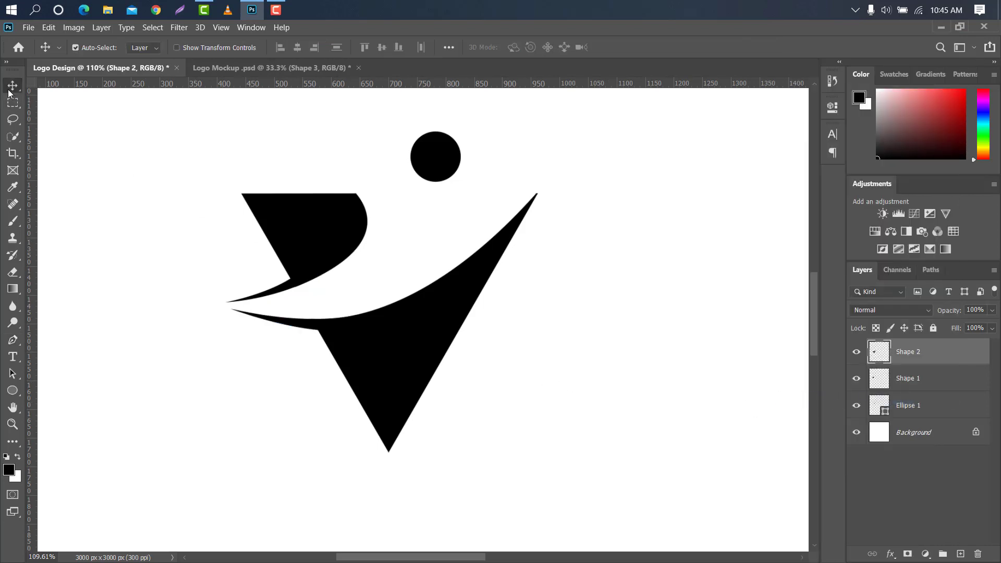
pyautogui.scroll(-5, 391, 208)
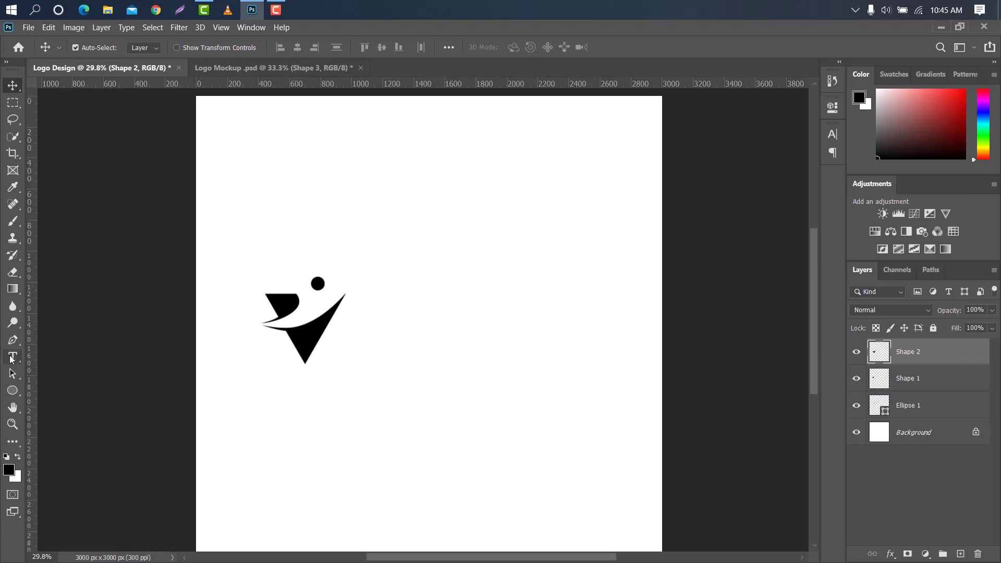
pyautogui.click(11, 359)
pyautogui.click(58, 357)
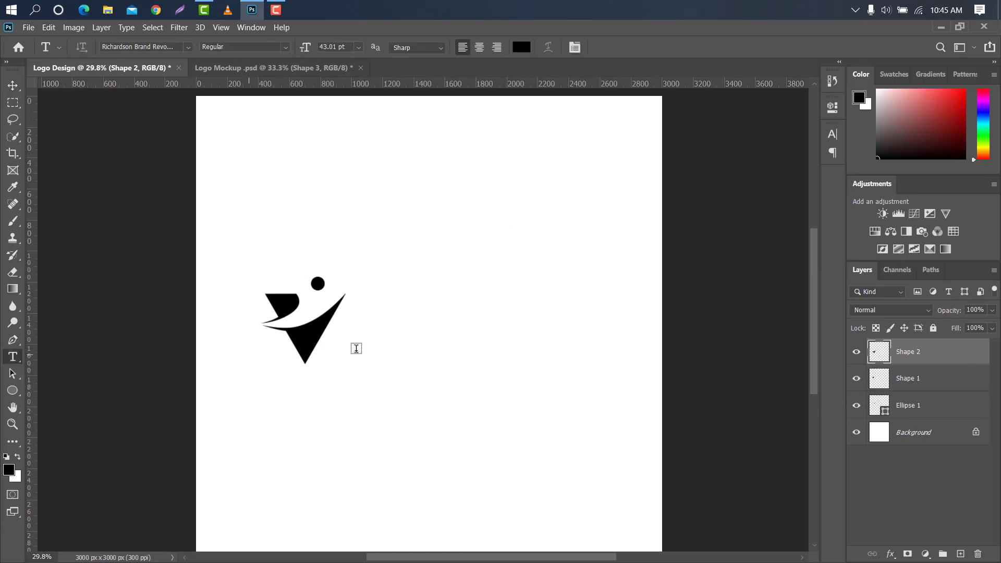
pyautogui.click(347, 324)
pyautogui.press('BackSpace')
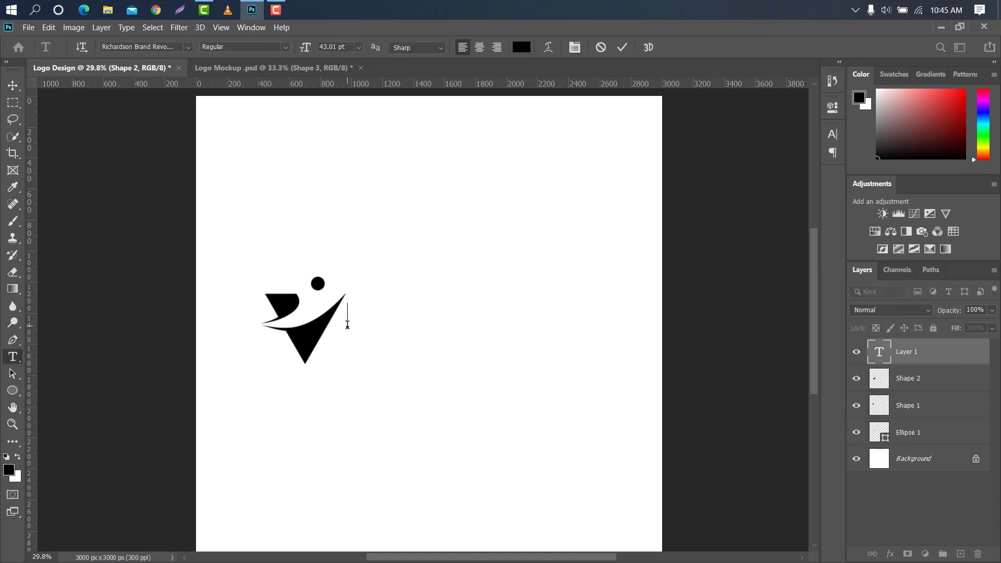
pyautogui.click(621, 51)
# Step: Change the letter E's font to Ethnocentric
pyautogui.click(833, 137)
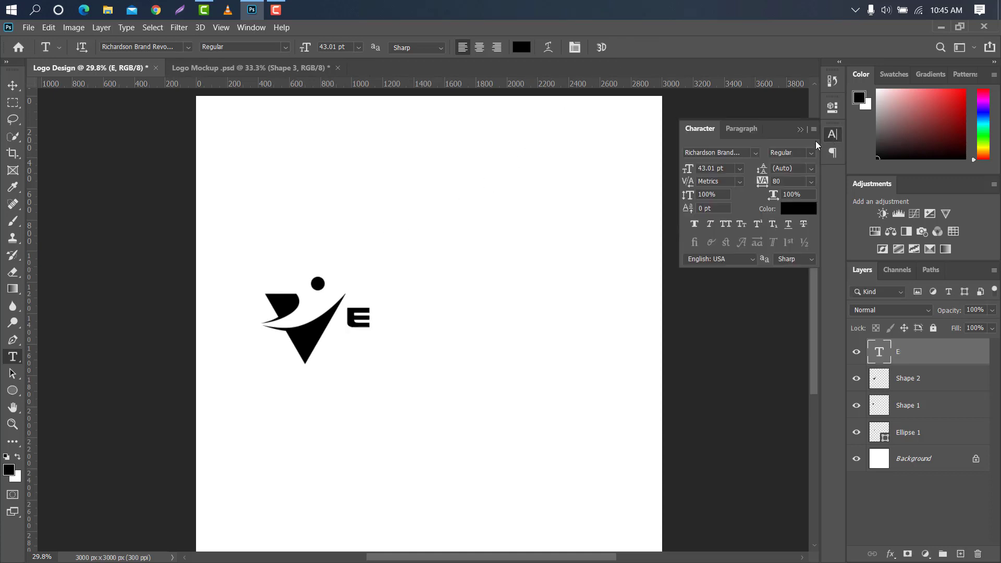
pyautogui.click(755, 153)
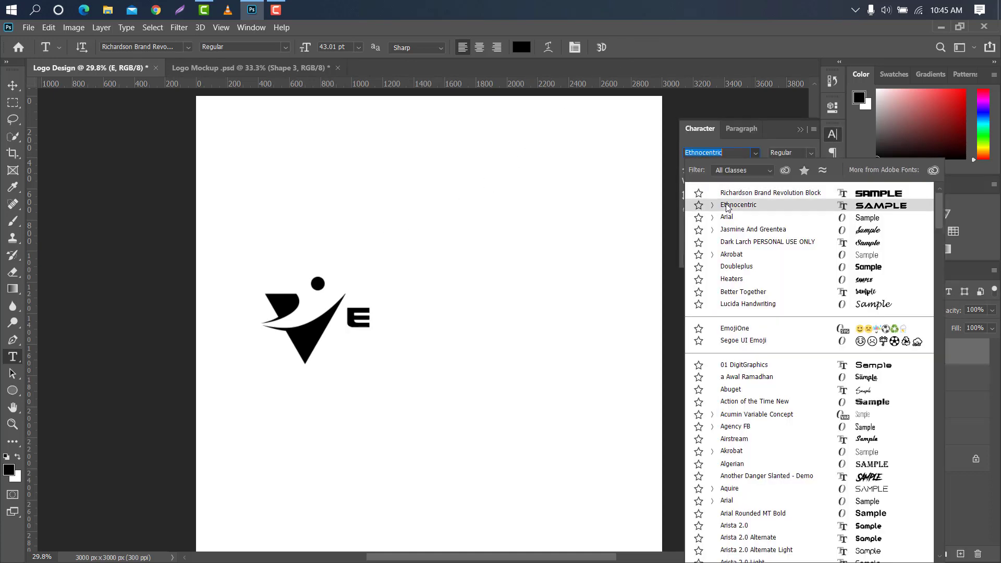
pyautogui.click(727, 205)
pyautogui.click(800, 129)
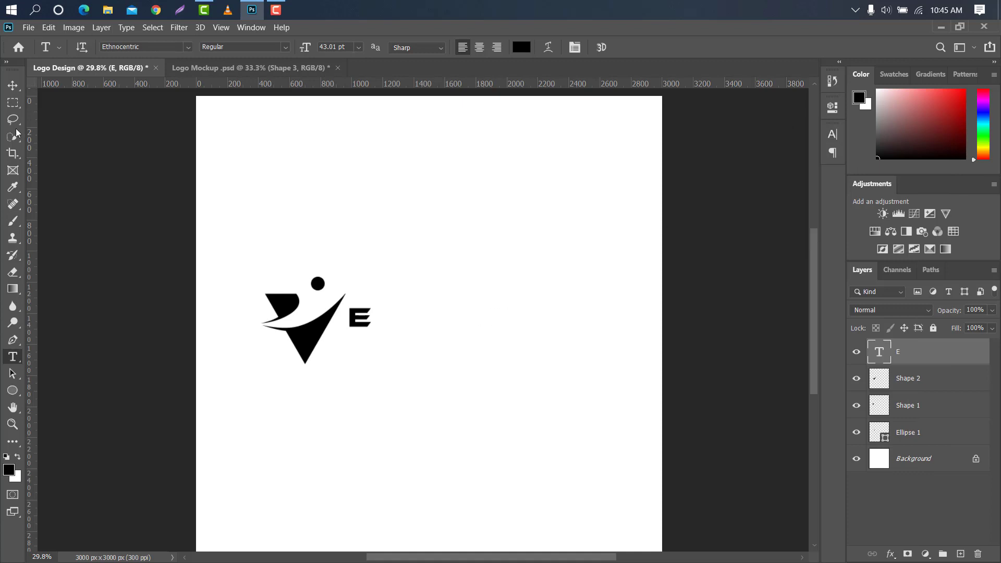
# Step: Enlarge the letter E to about 116 pt and place it beside the symbol, with its base level with the triangle's lower tip
pyautogui.hotkey('ctrl', 't')
pyautogui.scroll(3, 362, 323)
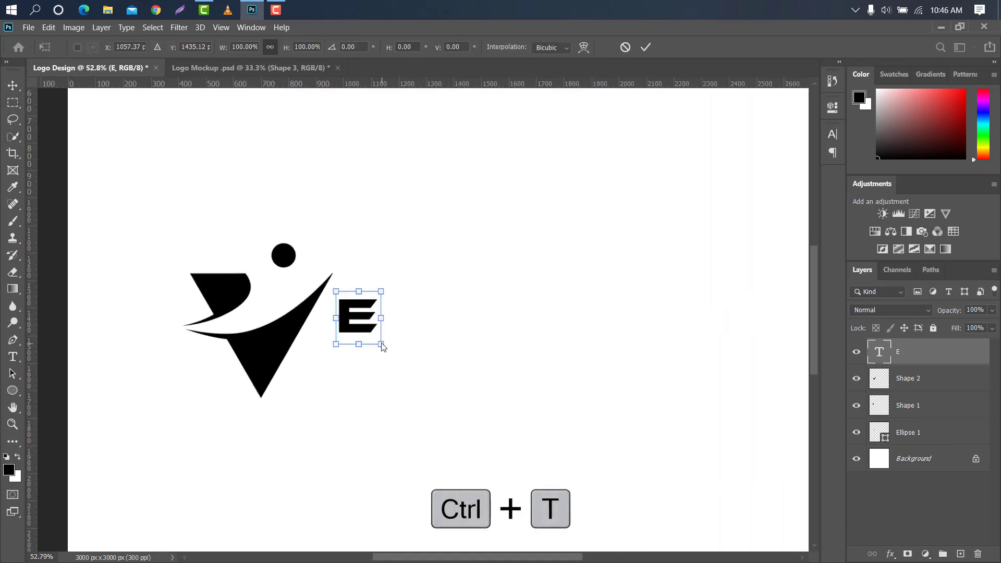
pyautogui.moveTo(385, 347); pyautogui.dragTo(443, 430)
pyautogui.click(645, 48)
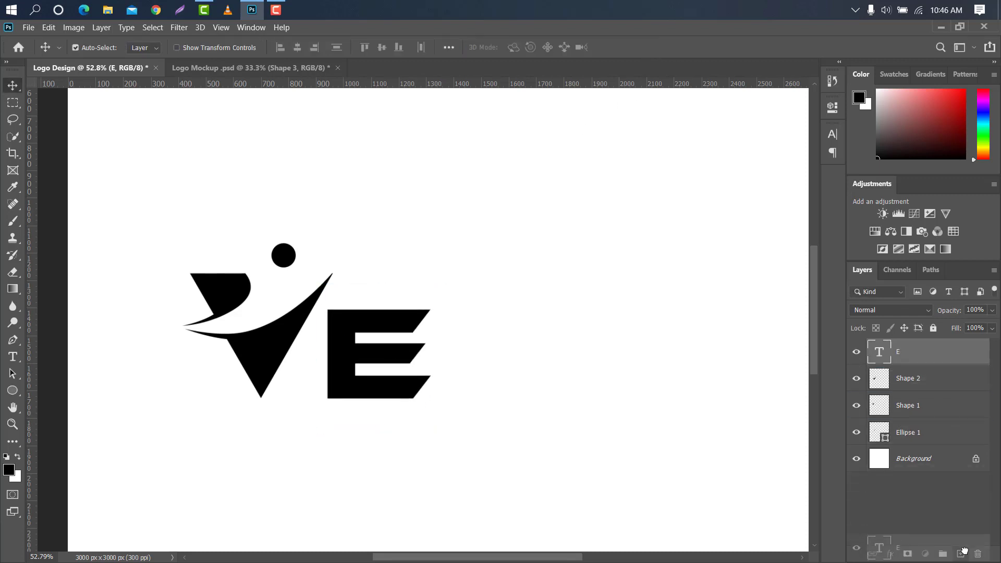
# Step: Duplicate the E layer and move the copy horizontally to just after the first E
pyautogui.hotkey('ctrl', 'j')
pyautogui.hotkey('ctrl', 't')
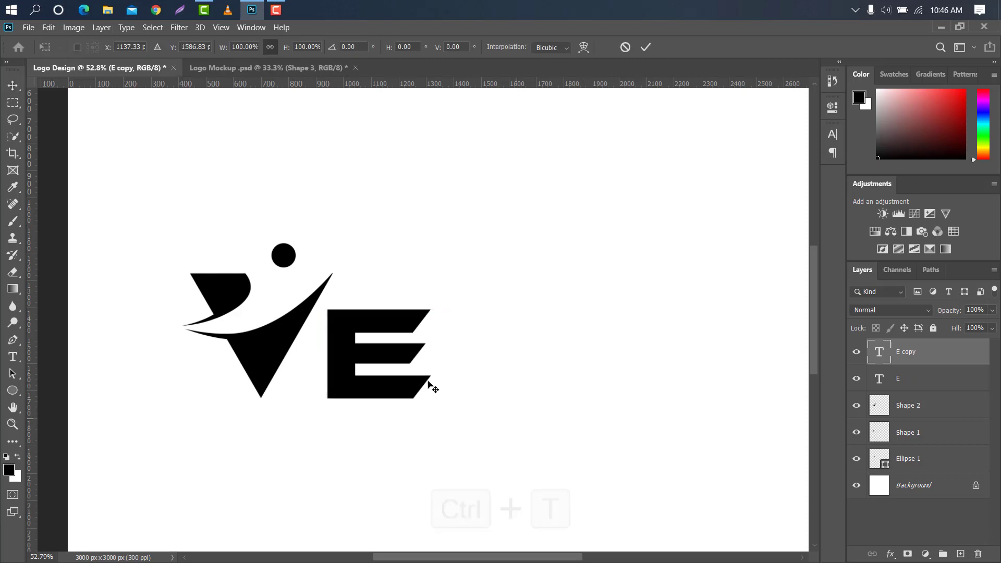
pyautogui.moveTo(361, 322); pyautogui.dragTo(471, 323)
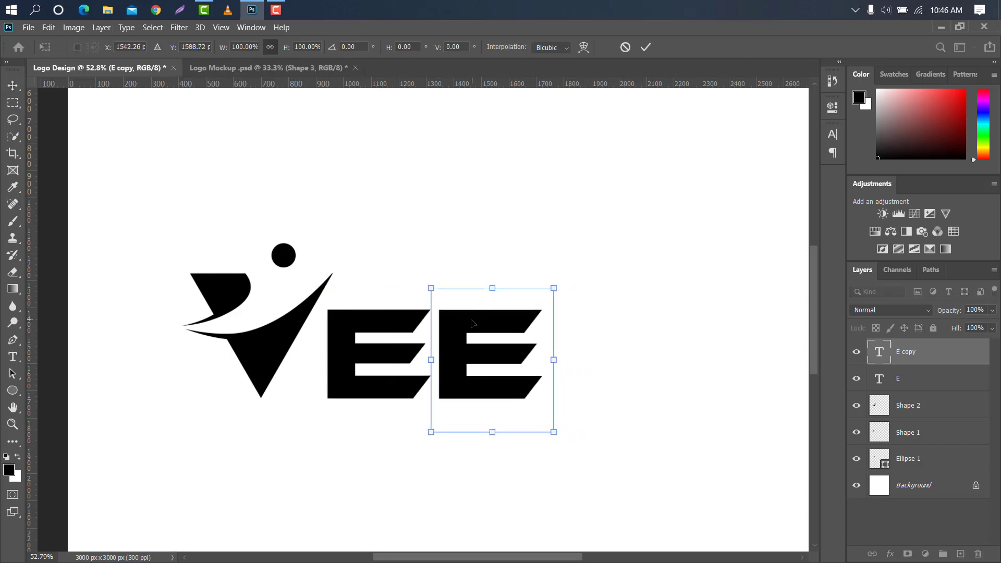
pyautogui.click(644, 51)
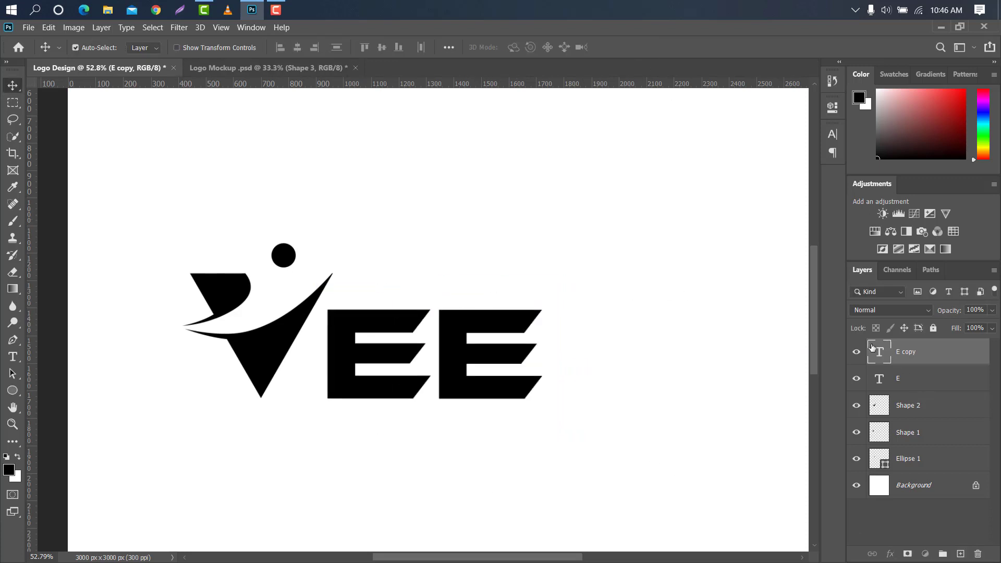
# Step: Replace the copied letter with "D" and align it with the E
pyautogui.doubleClick(872, 347)
pyautogui.press('BackSpace')
pyautogui.write('D')
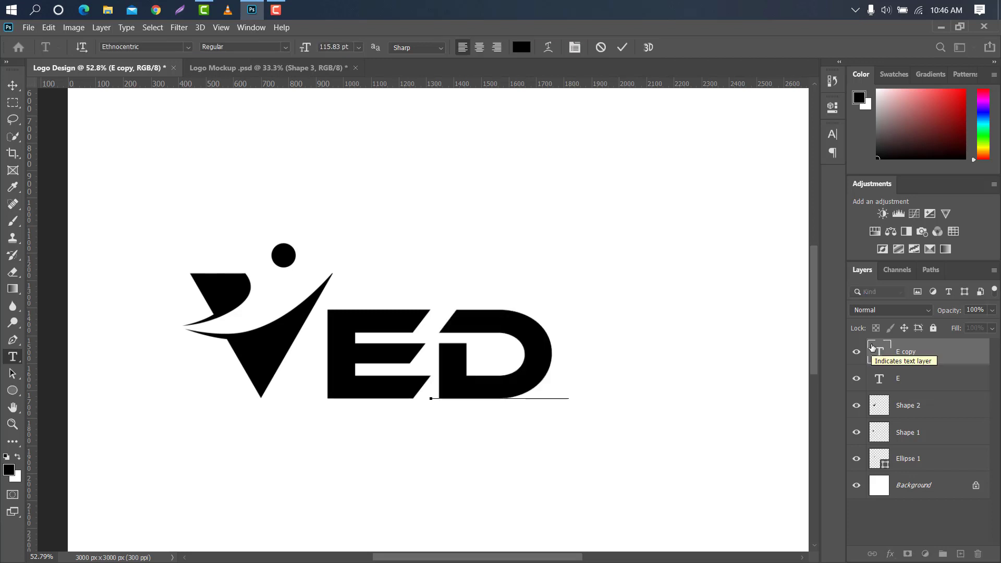
pyautogui.click(623, 48)
pyautogui.press('v')
pyautogui.moveTo(512, 318); pyautogui.dragTo(513, 316)
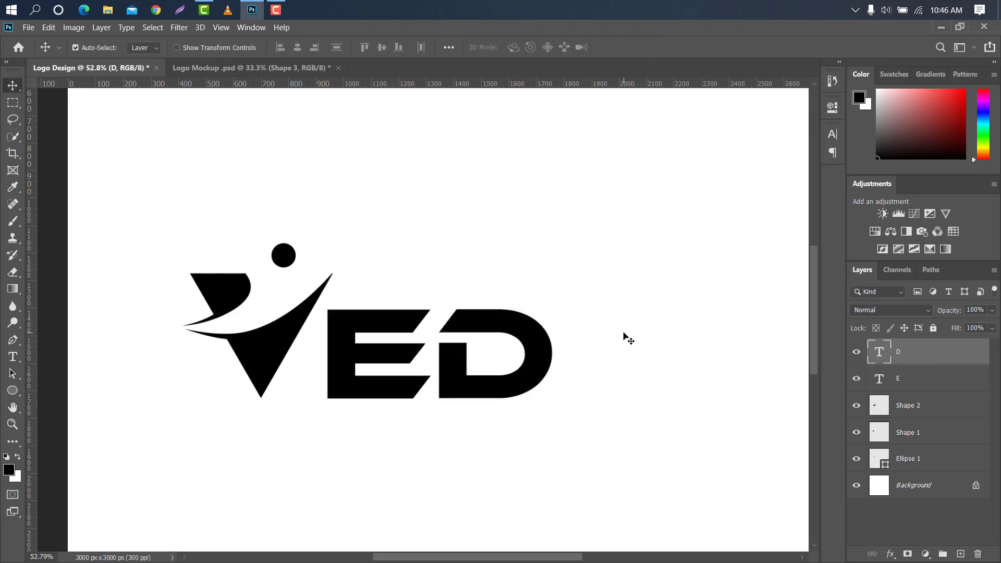
# Step: Duplicate the D layer and move the copy to just after the first D
pyautogui.moveTo(935, 351); pyautogui.dragTo(961, 552)
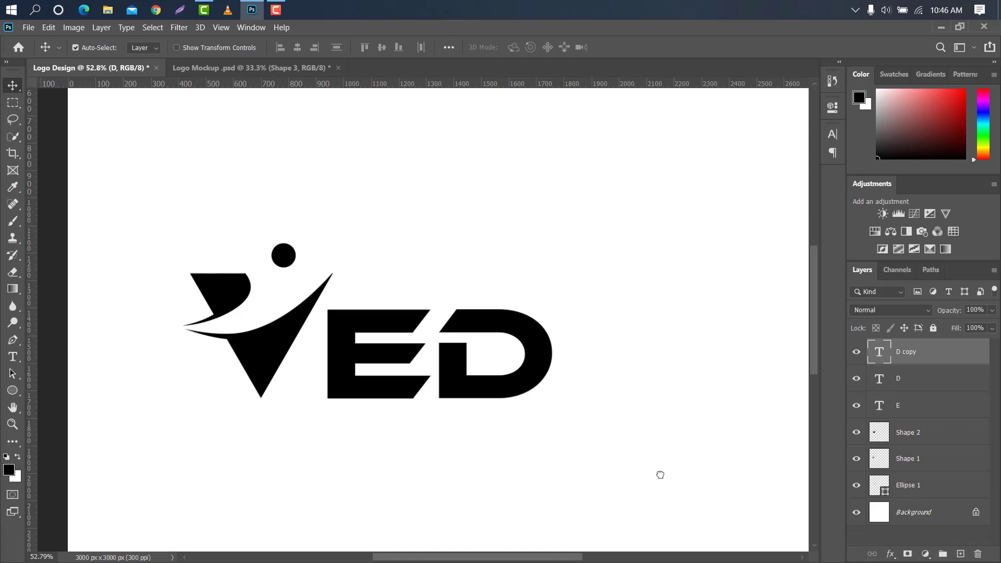
pyautogui.hotkey('ctrl', 't')
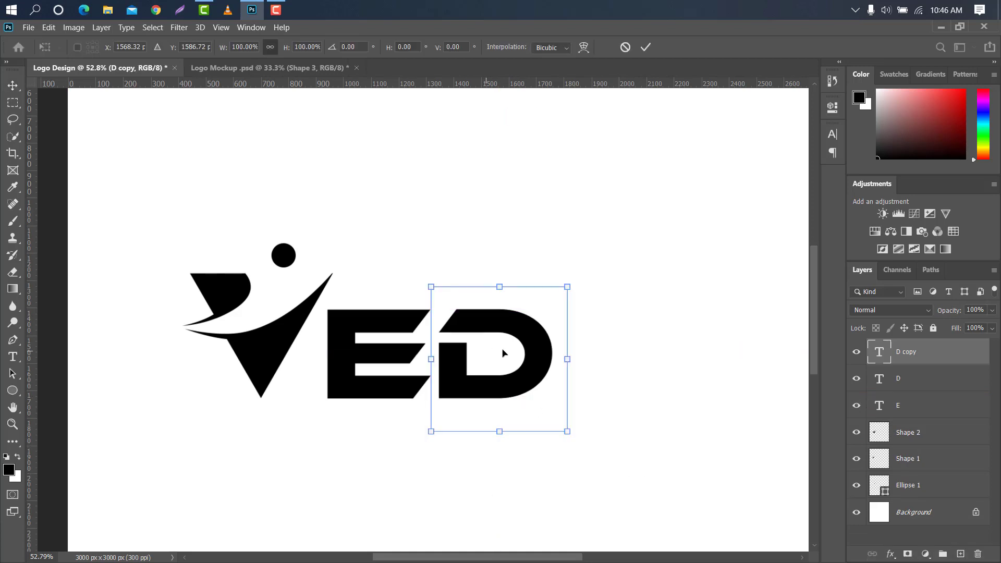
pyautogui.moveTo(489, 356); pyautogui.dragTo(615, 356)
pyautogui.click(645, 47)
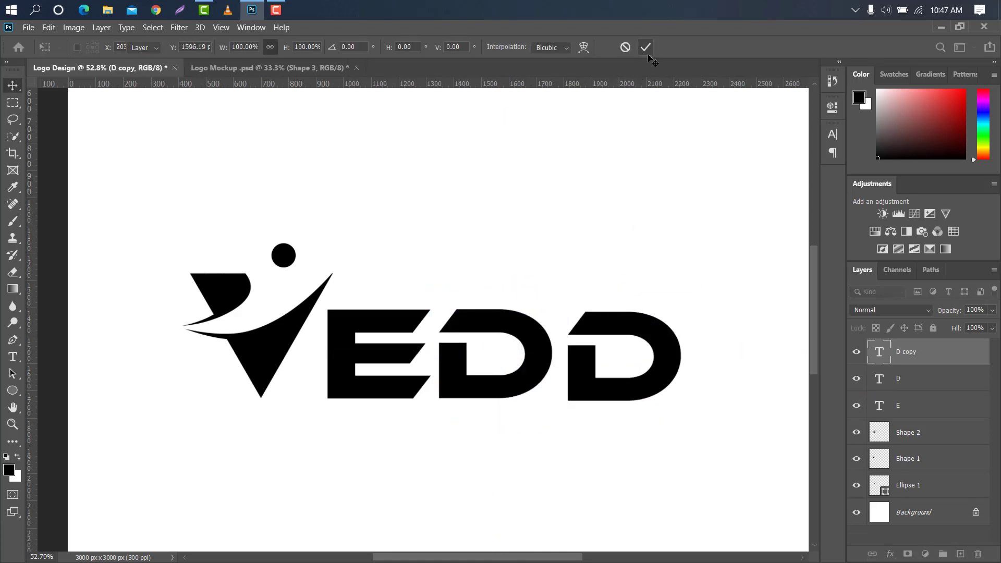
# Step: Replace the copied D with "A" and move it closer to the D, aligned on the same baseline
pyautogui.doubleClick(874, 355)
pyautogui.write('A')
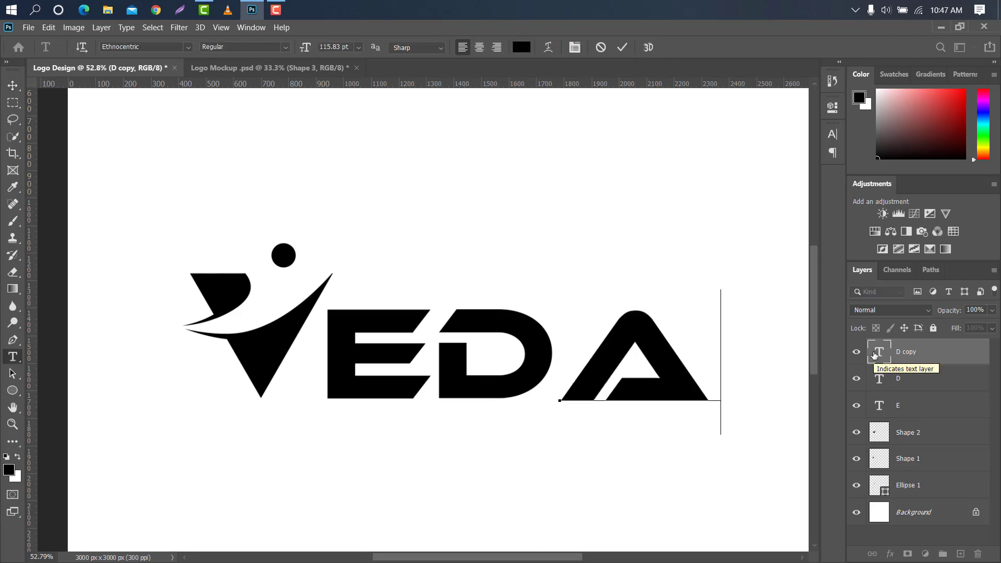
pyautogui.click(622, 46)
pyautogui.moveTo(657, 335)
pyautogui.mouseDown()
pyautogui.moveTo(658, 324)
pyautogui.moveTo(646, 333)
pyautogui.mouseUp()
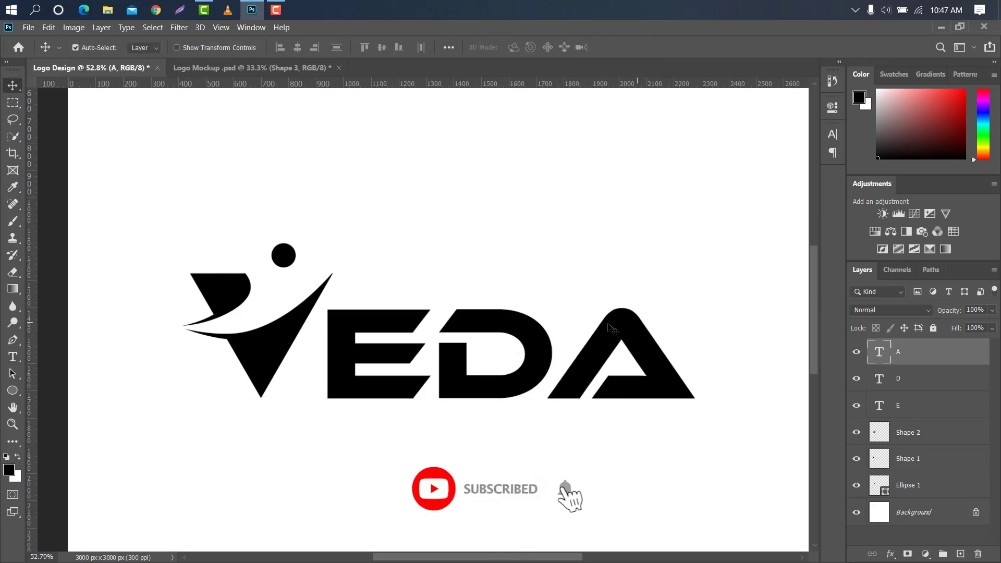
# Step: Rasterize the E layer and delete the part of its stem level with the upper gap, separating the top bar
pyautogui.rightClick(953, 410)
pyautogui.click(812, 230)
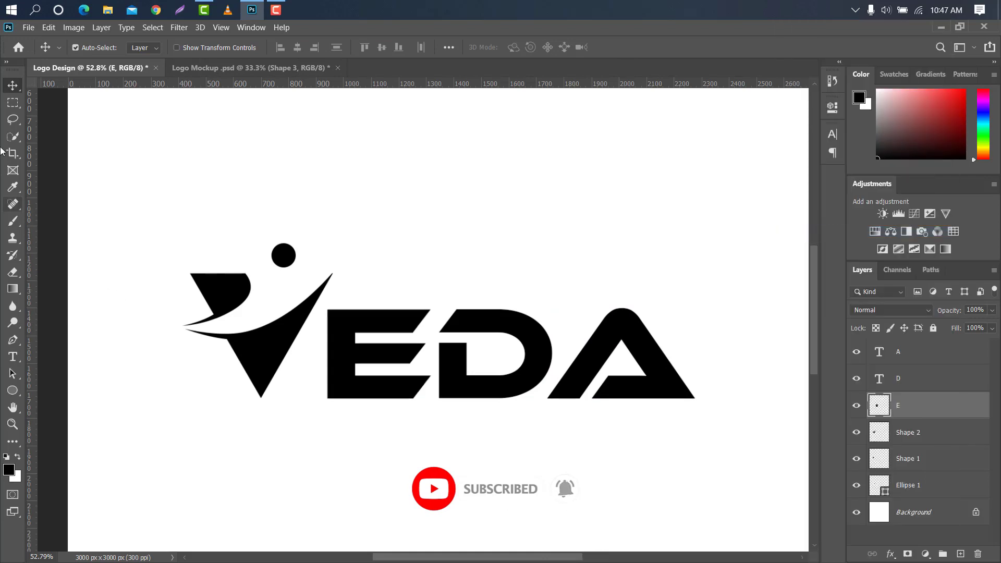
pyautogui.click(13, 103)
pyautogui.scroll(5, 361, 334)
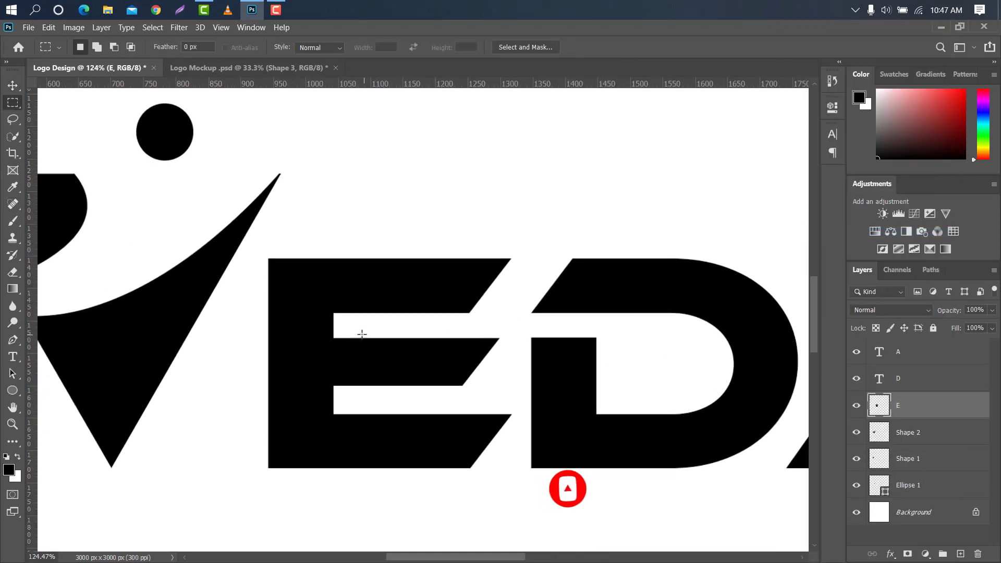
pyautogui.scroll(10, 362, 334)
pyautogui.moveTo(269, 250); pyautogui.dragTo(35, 543)
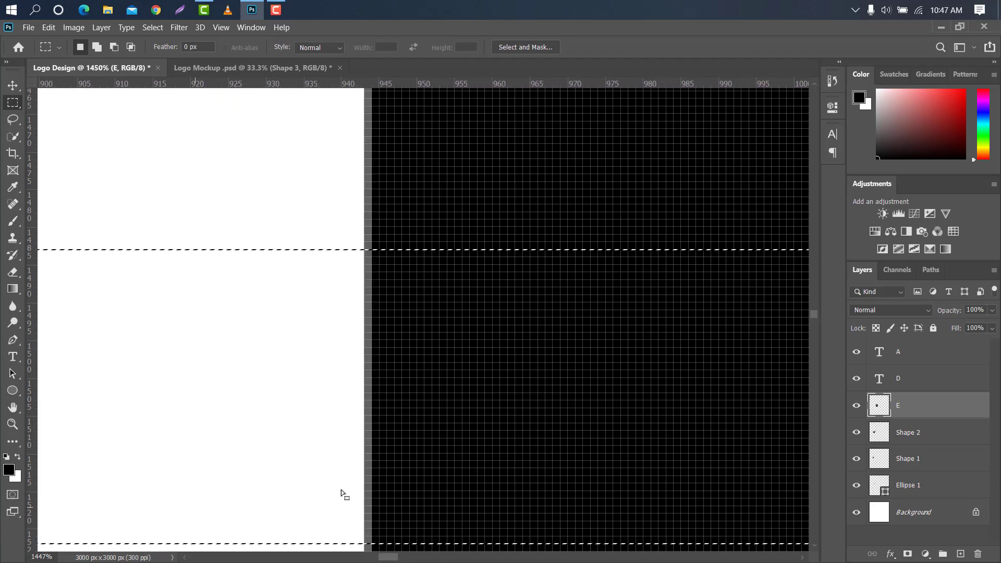
pyautogui.press('Delete')
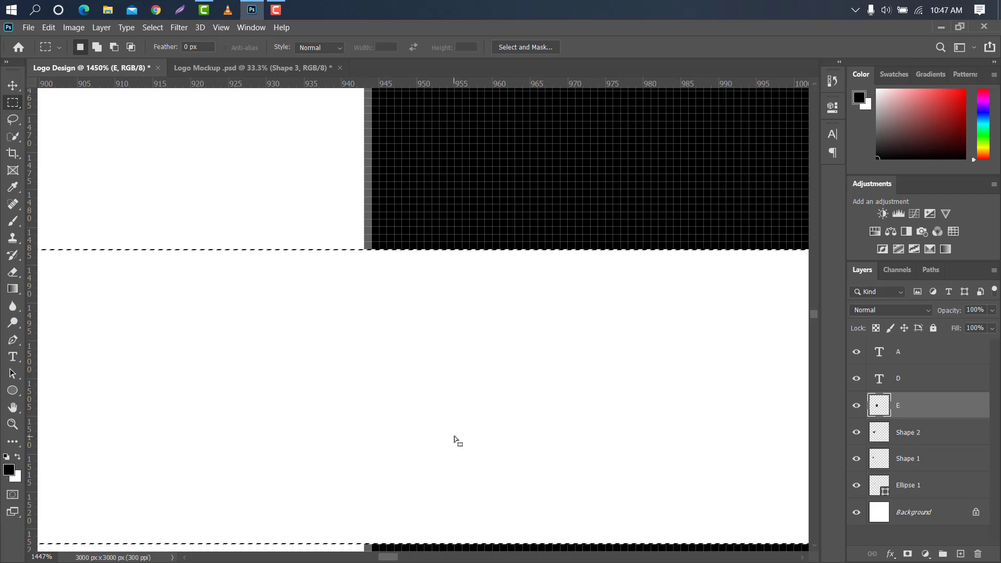
pyautogui.hotkey('ctrl', 'd')
pyautogui.scroll(-10, 176, 380)
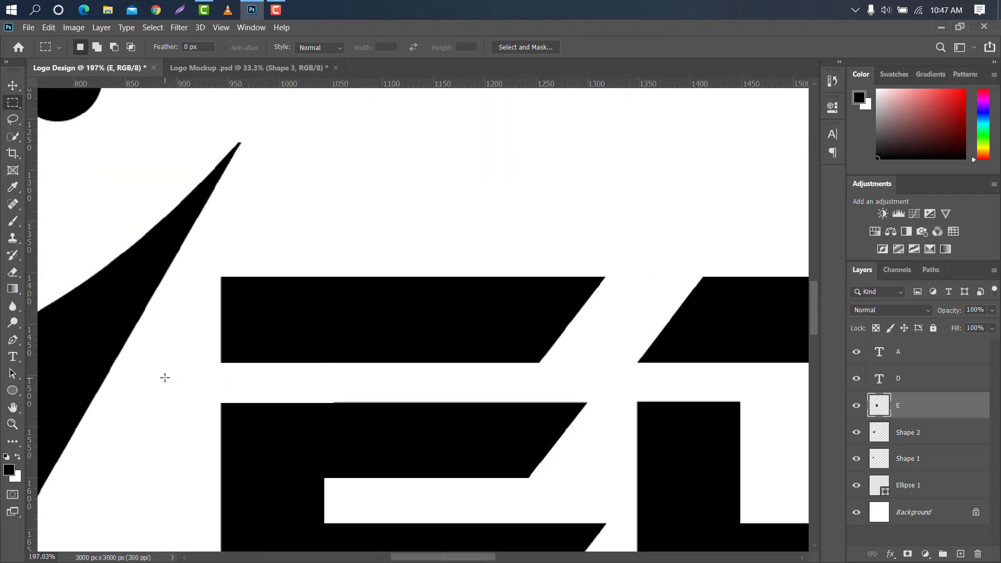
# Step: Delete an area about 44 px high from the E's stem level with the lower gap, separating the middle and bottom bars
pyautogui.scroll(4, 376, 384)
pyautogui.moveTo(814, 325); pyautogui.dragTo(813, 335)
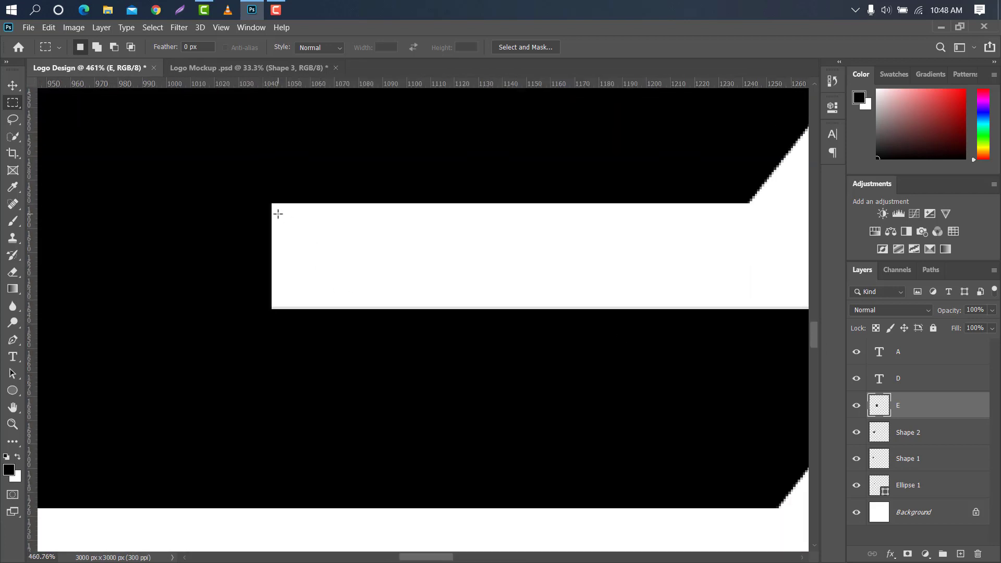
pyautogui.scroll(5, 278, 214)
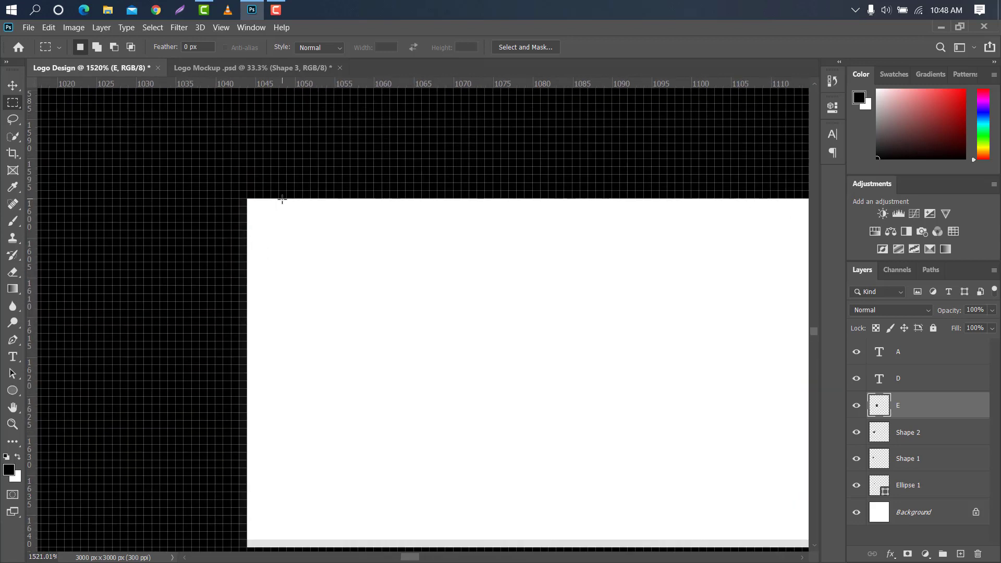
pyautogui.moveTo(282, 199); pyautogui.dragTo(18, 464)
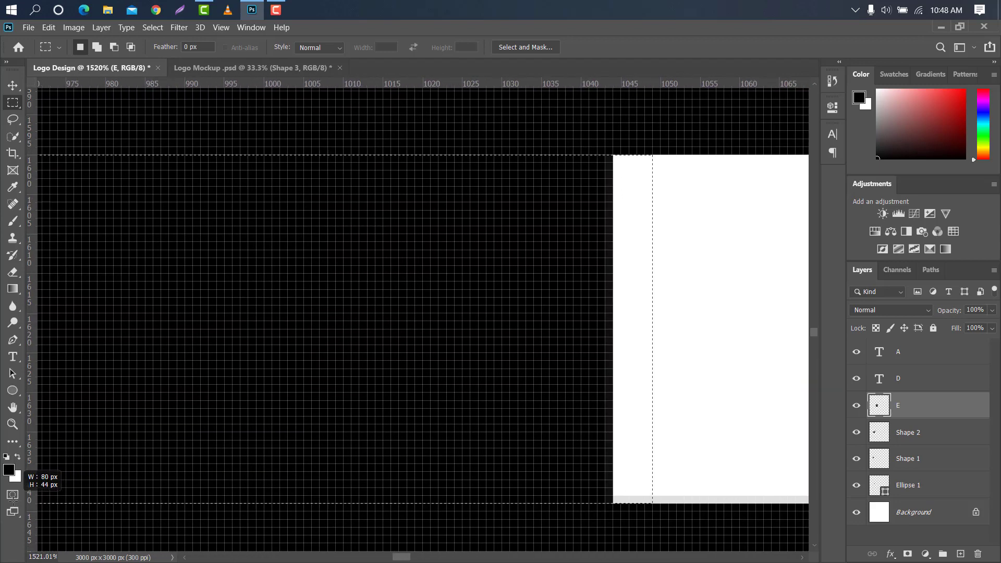
pyautogui.moveTo(18, 500); pyautogui.dragTo(19, 504)
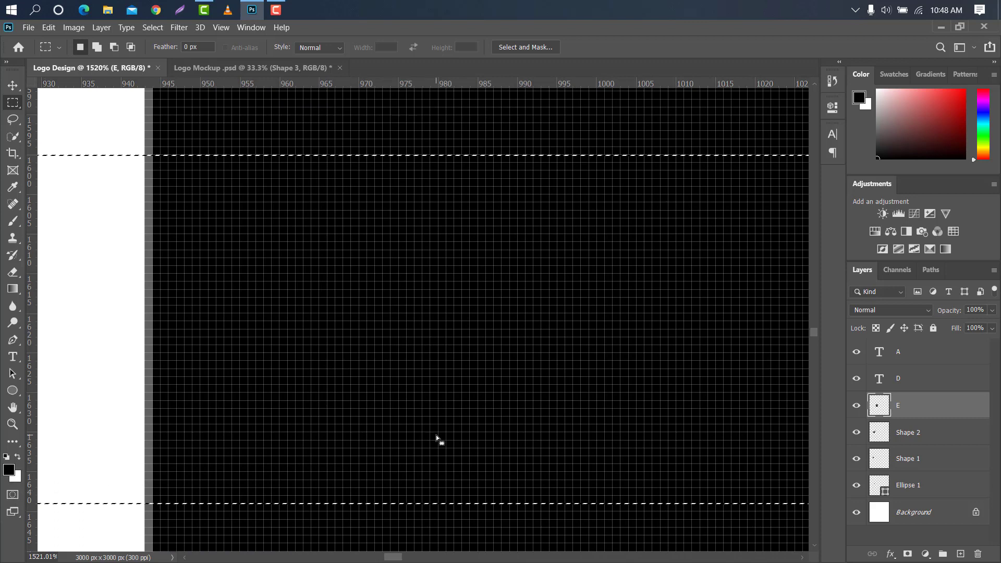
pyautogui.press('Delete')
pyautogui.scroll(-3, 262, 308)
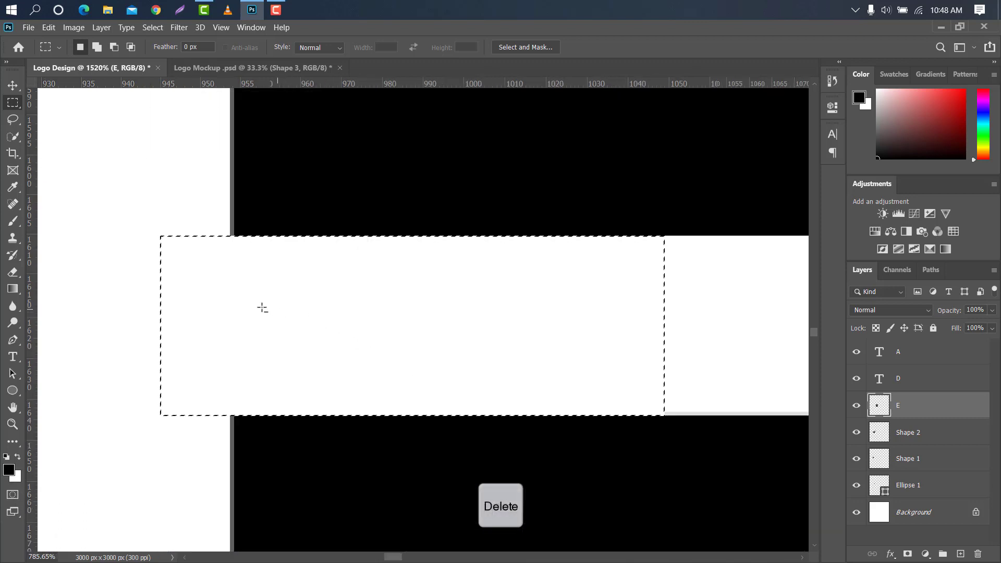
pyautogui.scroll(-6, 262, 308)
pyautogui.hotkey('ctrl', 'd')
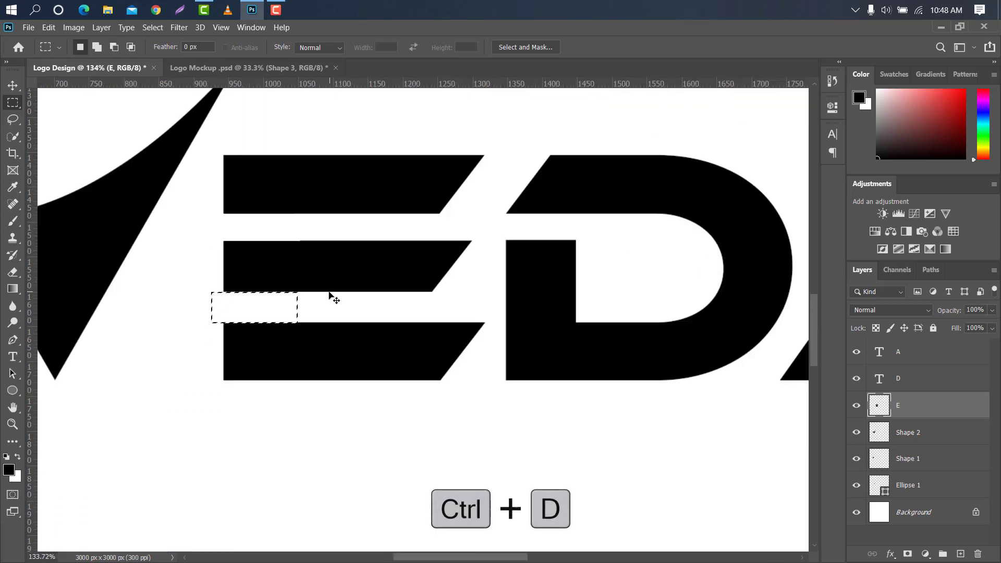
pyautogui.scroll(4, 612, 301)
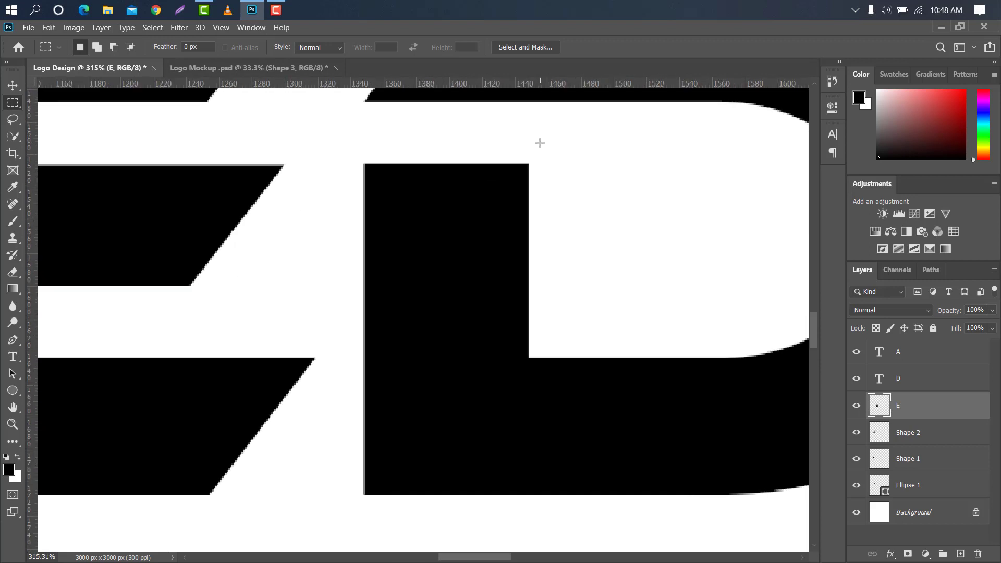
# Step: Rasterize the D layer and delete the section of its stem between the top and bottom bars
pyautogui.moveTo(540, 143); pyautogui.dragTo(350, 357)
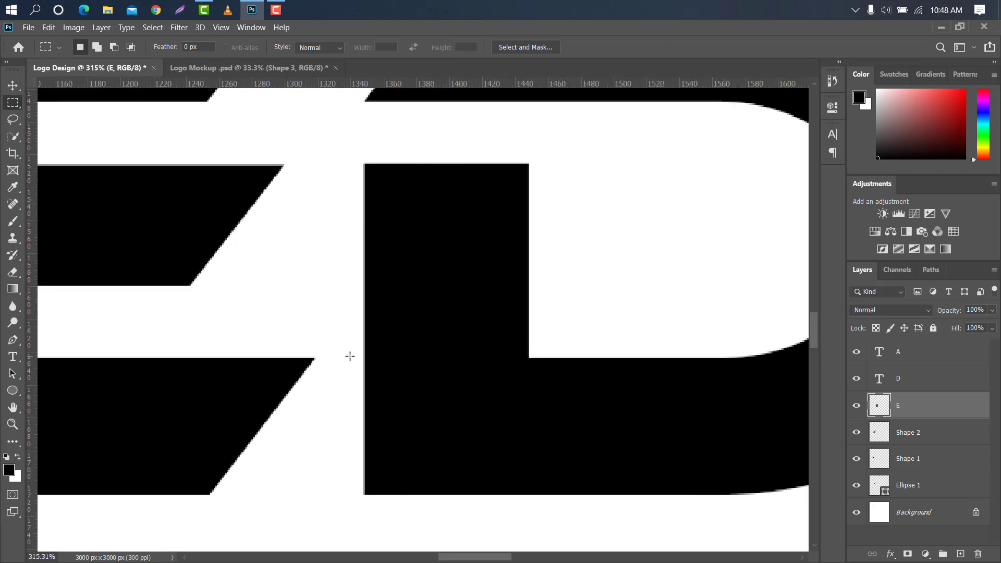
pyautogui.click(923, 379)
pyautogui.rightClick(922, 379)
pyautogui.click(789, 232)
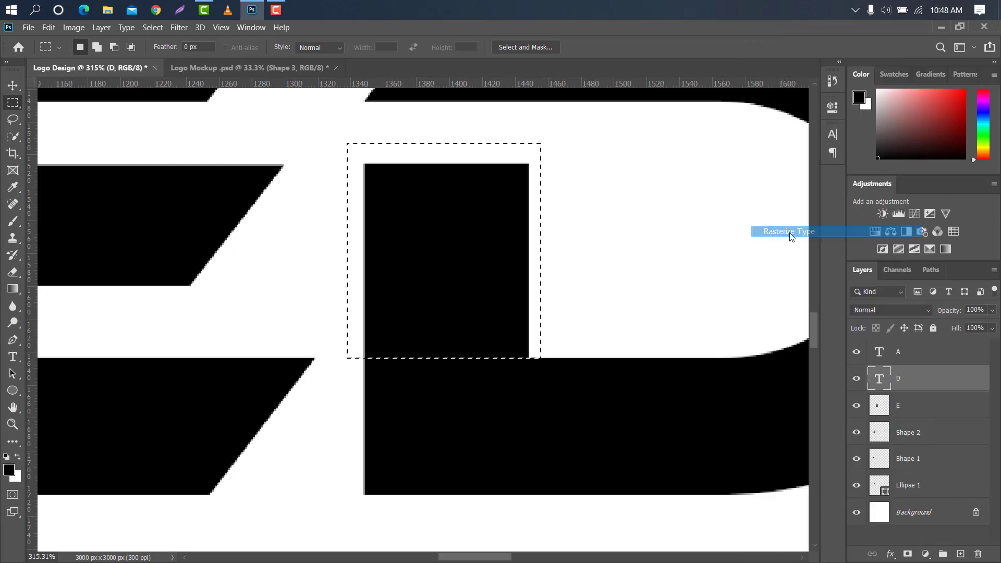
pyautogui.press('Delete')
pyautogui.hotkey('ctrl', 'd')
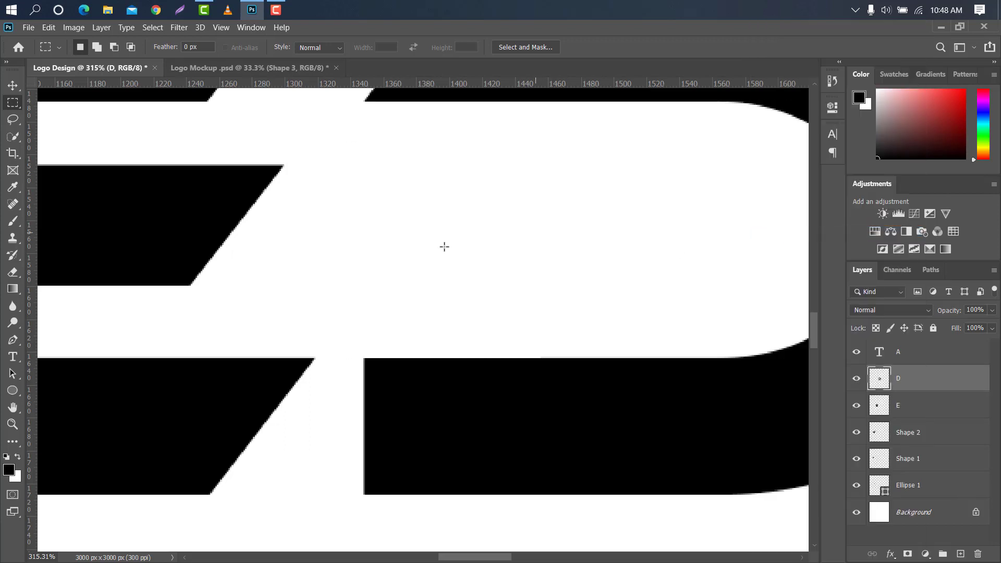
# Step: Start a black Pen tool shape with its first anchor at the bottom-right corner of the A
pyautogui.click(12, 85)
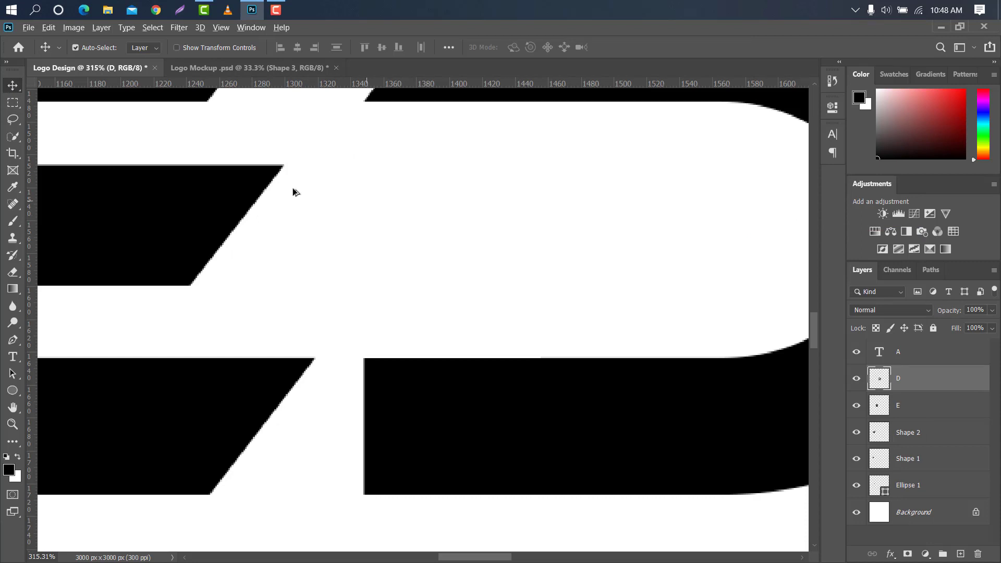
pyautogui.scroll(-5, 233, 179)
pyautogui.scroll(-4, 561, 346)
pyautogui.scroll(6, 521, 338)
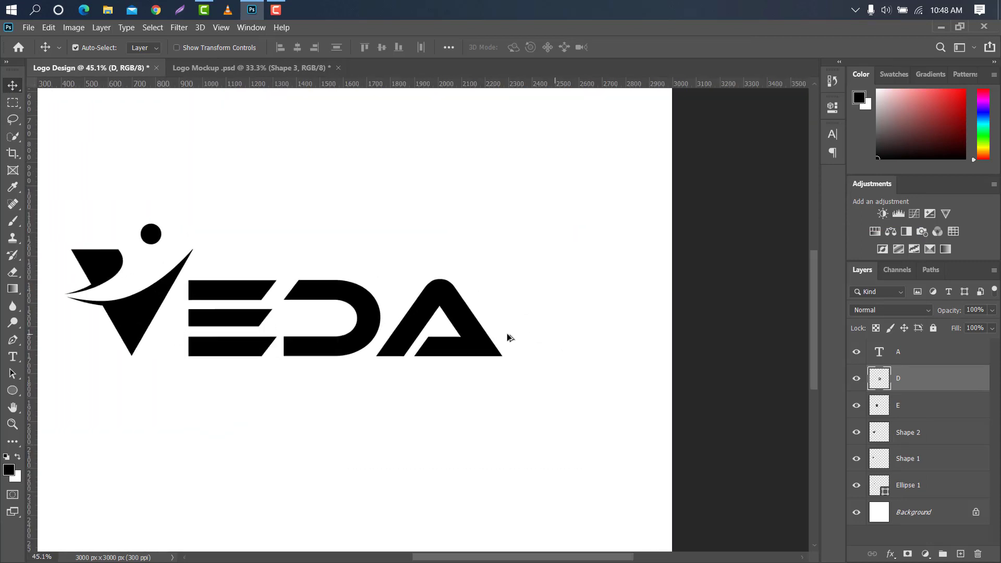
pyautogui.click(8, 344)
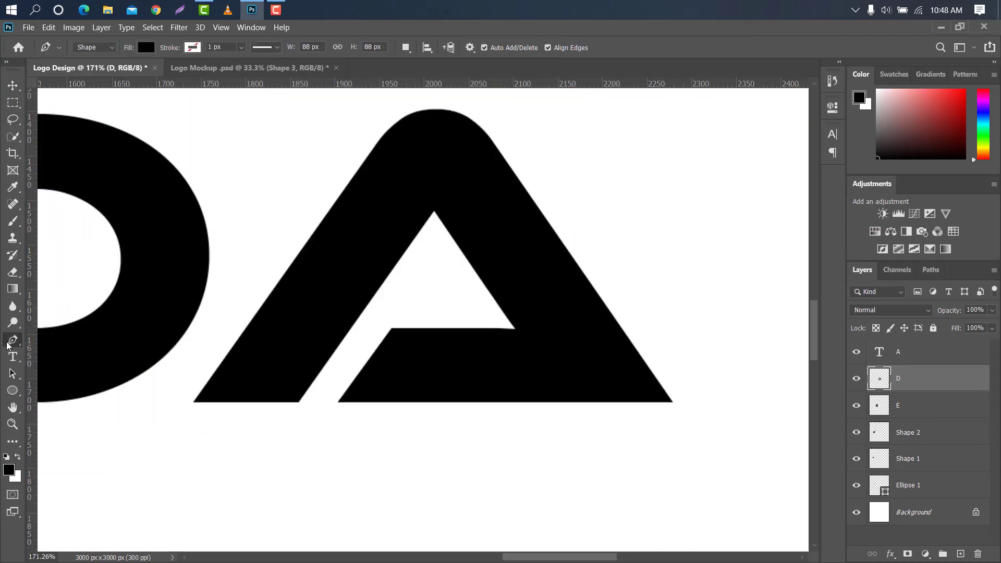
pyautogui.scroll(10, 672, 402)
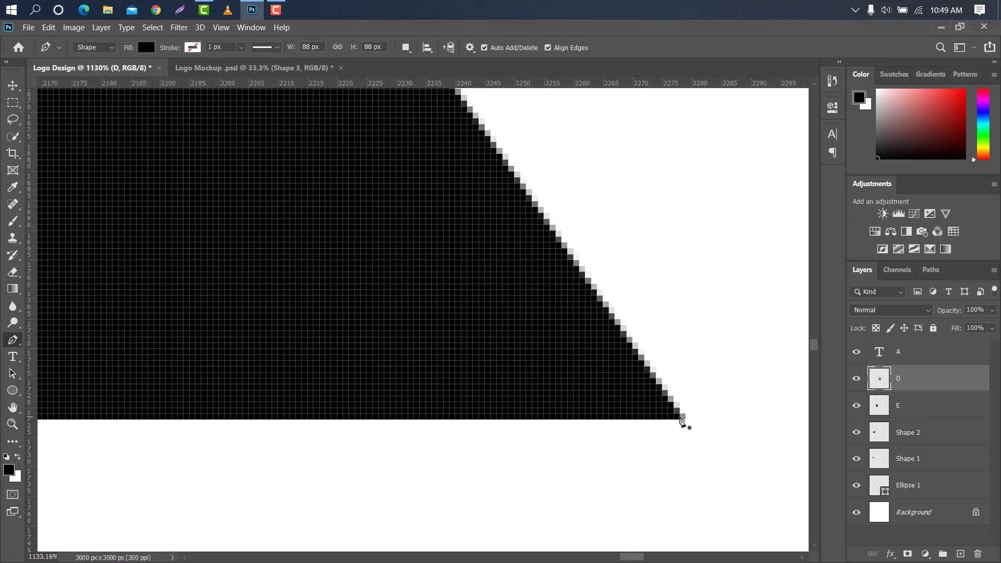
pyautogui.click(680, 425)
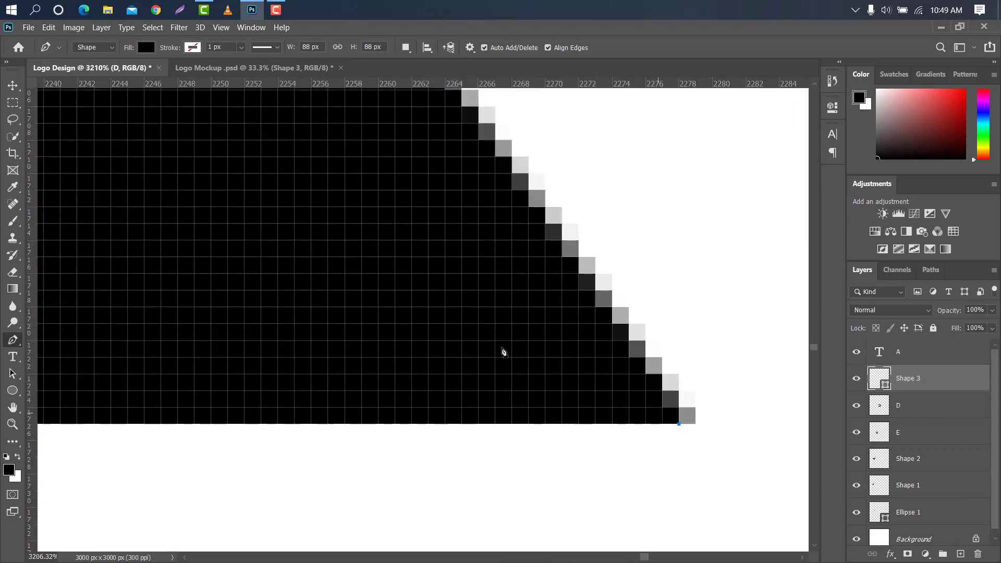
# Step: Draw the swoosh's outer edge curving from the A's corner around its left side and up to a tip above its right side
pyautogui.scroll(-10, 373, 295)
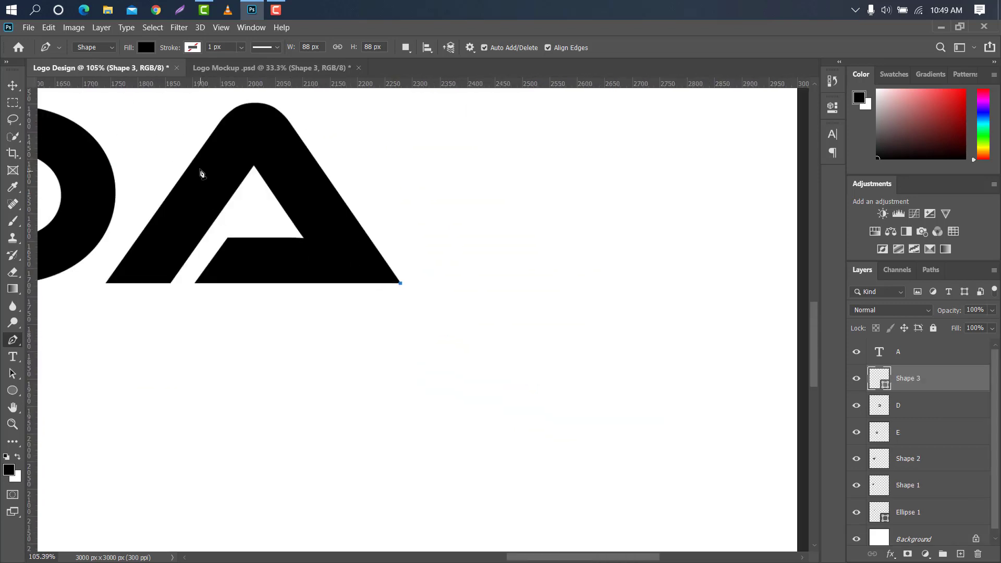
pyautogui.scroll(-3, 180, 145)
pyautogui.moveTo(664, 551); pyautogui.dragTo(623, 552)
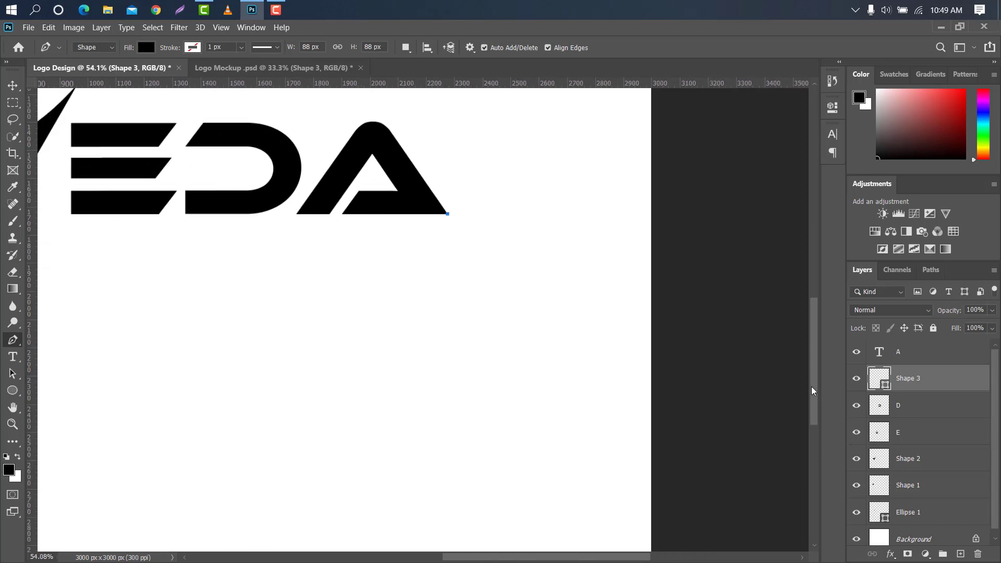
pyautogui.moveTo(811, 391); pyautogui.dragTo(811, 360)
pyautogui.scroll(3, 335, 252)
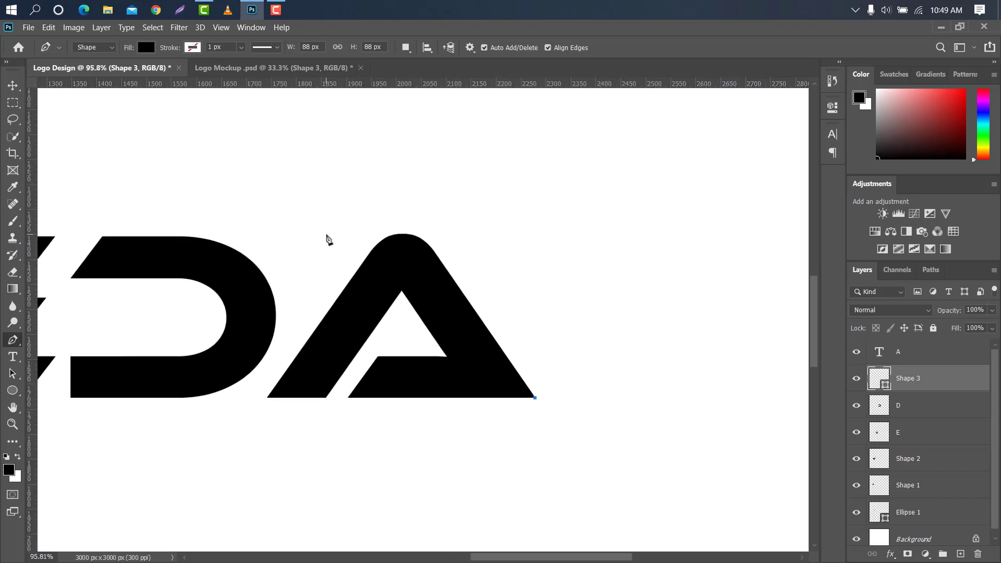
pyautogui.moveTo(326, 231); pyautogui.dragTo(472, 163)
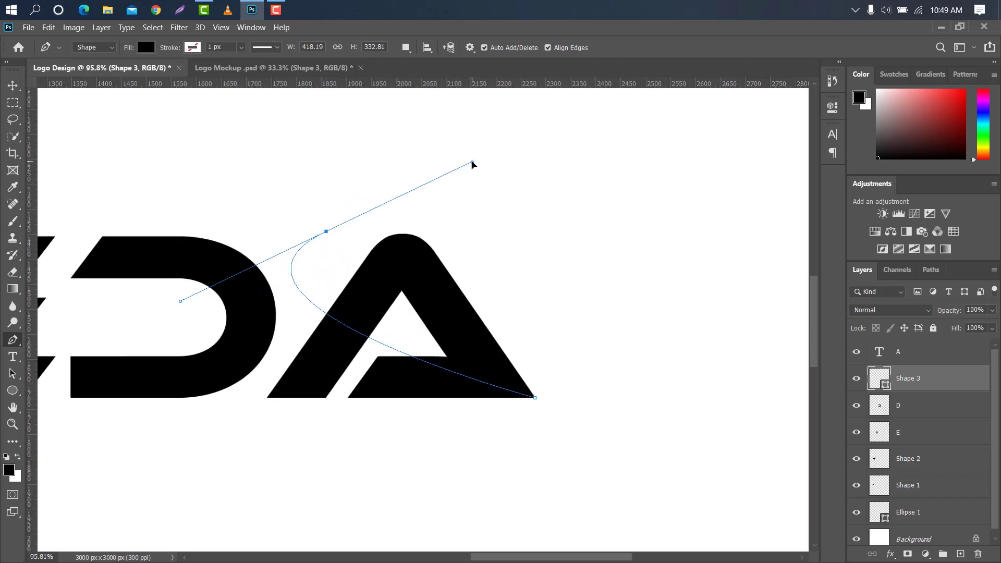
pyautogui.keyDown('alt'); pyautogui.click(327, 232); pyautogui.keyUp('alt')
pyautogui.click(519, 163)
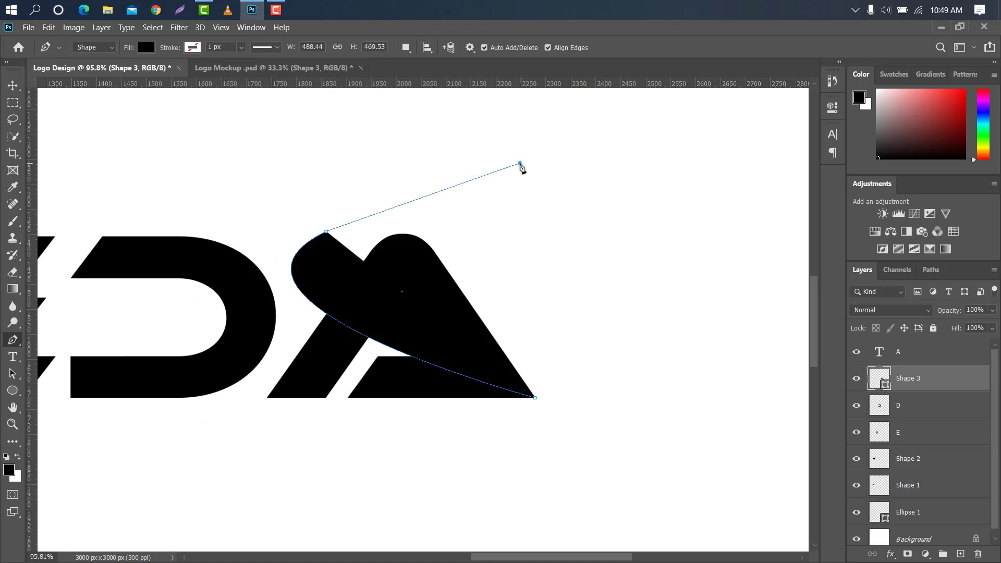
pyautogui.moveTo(521, 166); pyautogui.dragTo(627, 140)
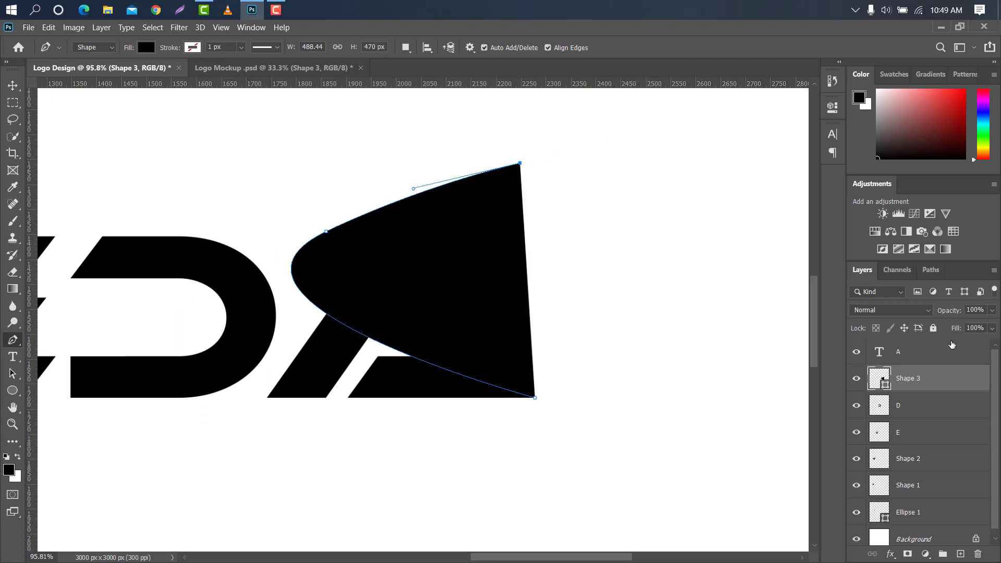
# Step: With the shape at 0% opacity, draw the swoosh's inner curve back to the starting anchor, close it, and restore 100% opacity
pyautogui.scroll(2, 351, 256)
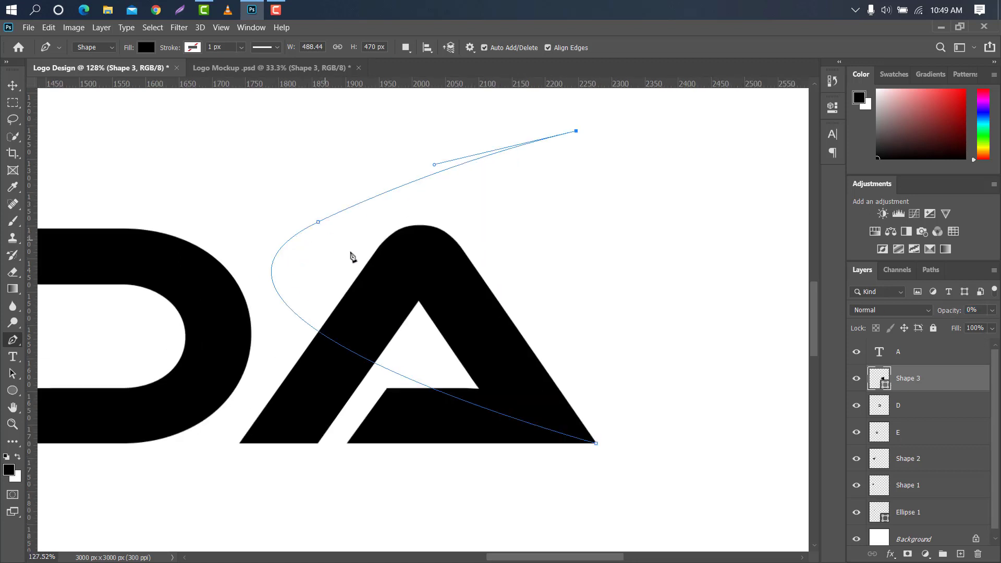
pyautogui.click(321, 240)
pyautogui.moveTo(315, 245); pyautogui.dragTo(302, 252)
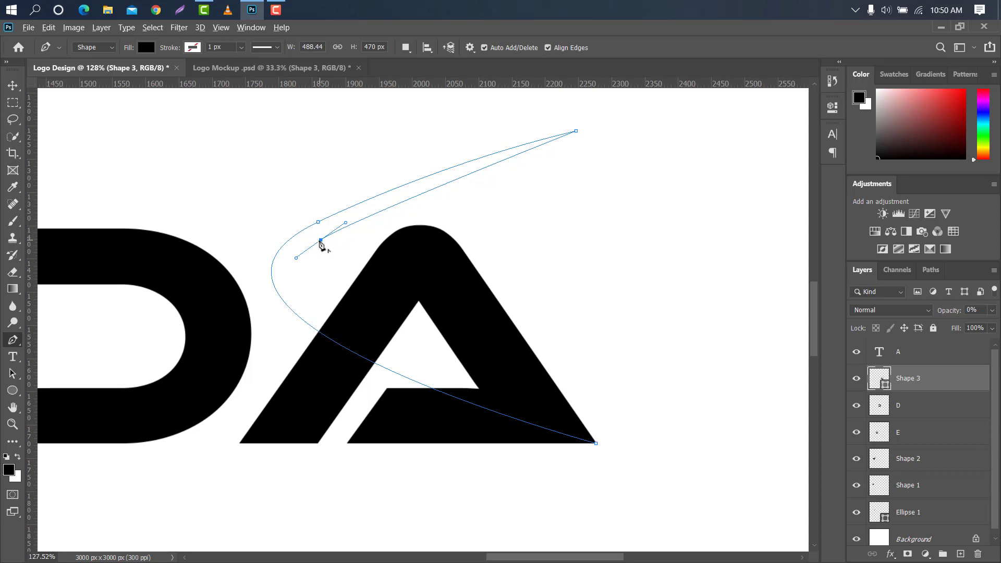
pyautogui.moveTo(556, 390); pyautogui.dragTo(764, 468)
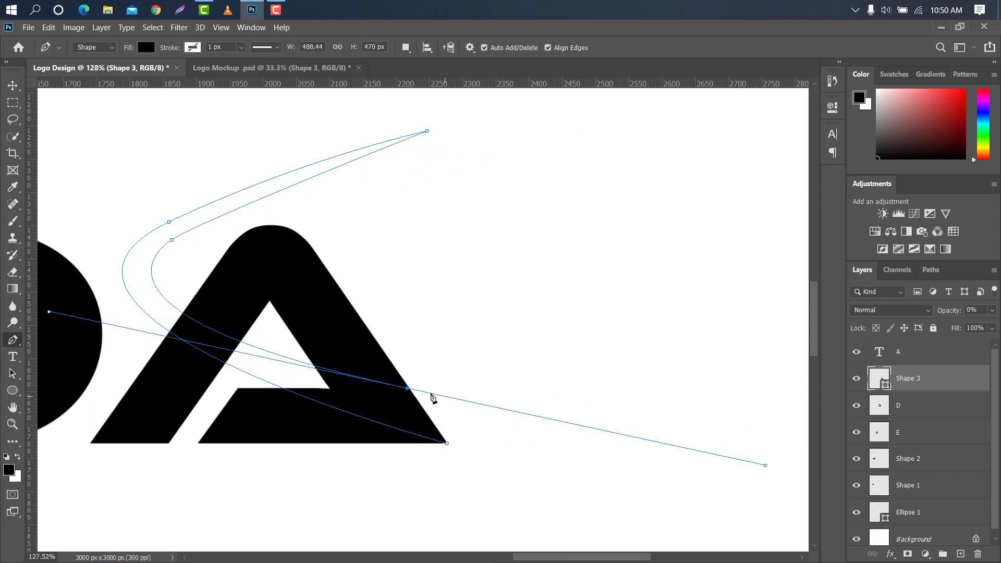
pyautogui.click(406, 388)
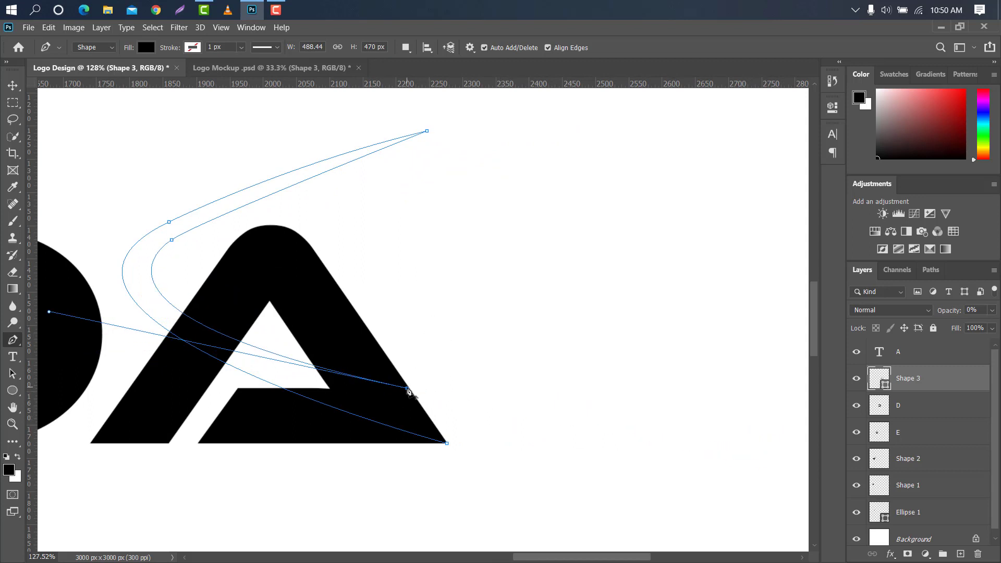
pyautogui.click(447, 443)
pyautogui.scroll(7, 420, 261)
pyautogui.moveTo(947, 309); pyautogui.dragTo(994, 307)
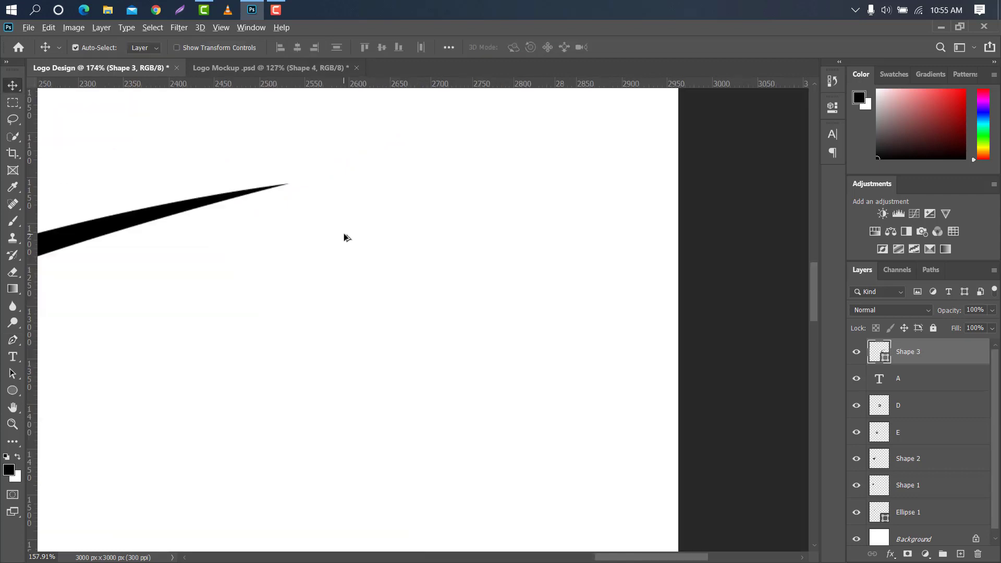
# Step: Rasterize the Shape 3 swoosh layer
pyautogui.scroll(-6, 343, 233)
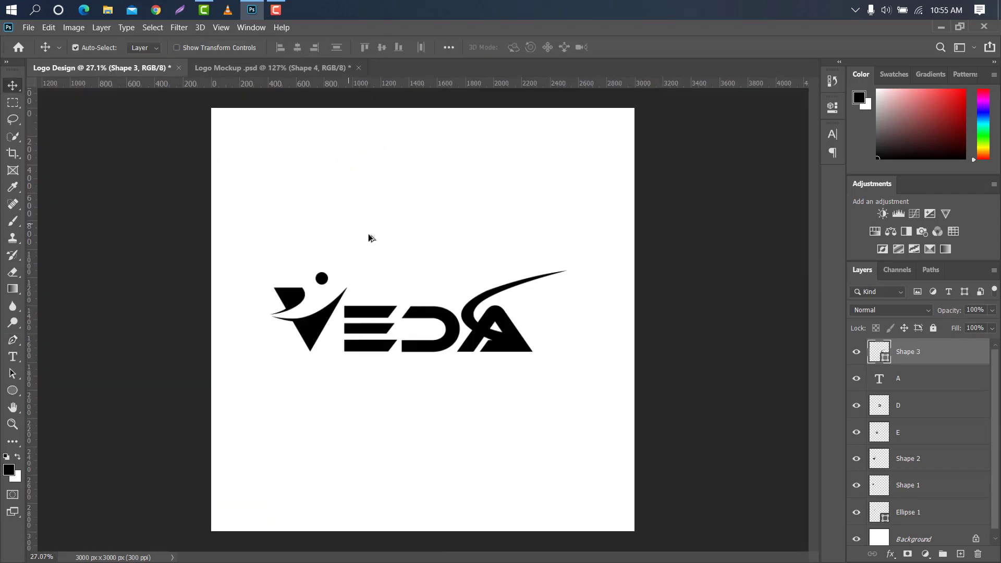
pyautogui.scroll(6, 567, 335)
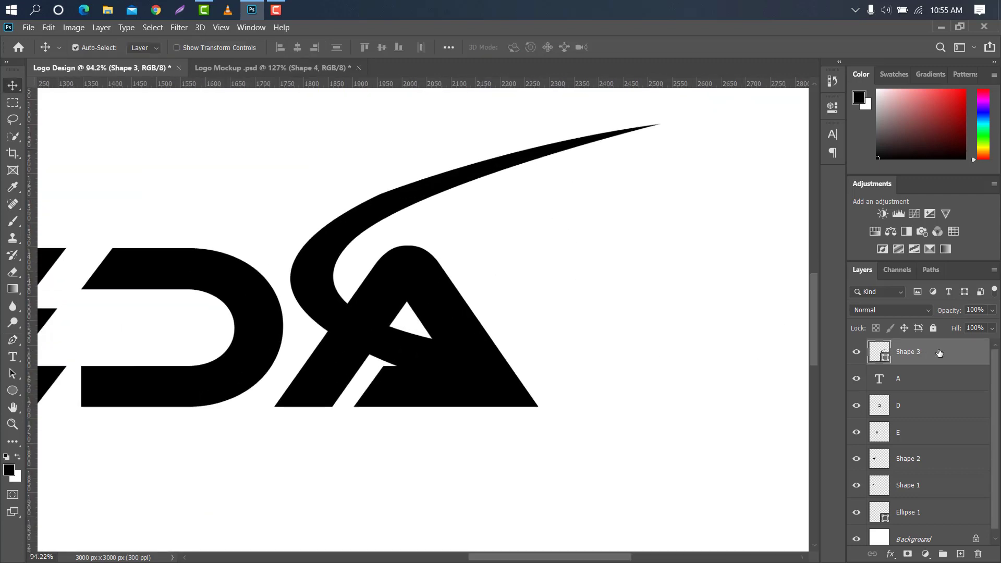
pyautogui.rightClick(938, 353)
pyautogui.click(801, 214)
# Step: Trace a closed pen path around the swoosh down to the A's inner gap and convert it to a selection with 0 px feather
pyautogui.click(13, 339)
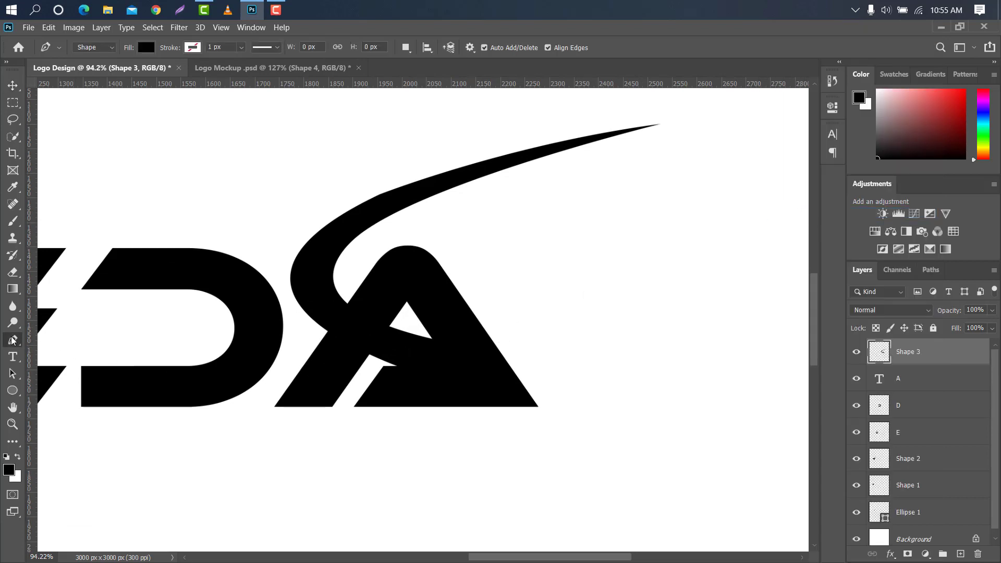
pyautogui.click(105, 49)
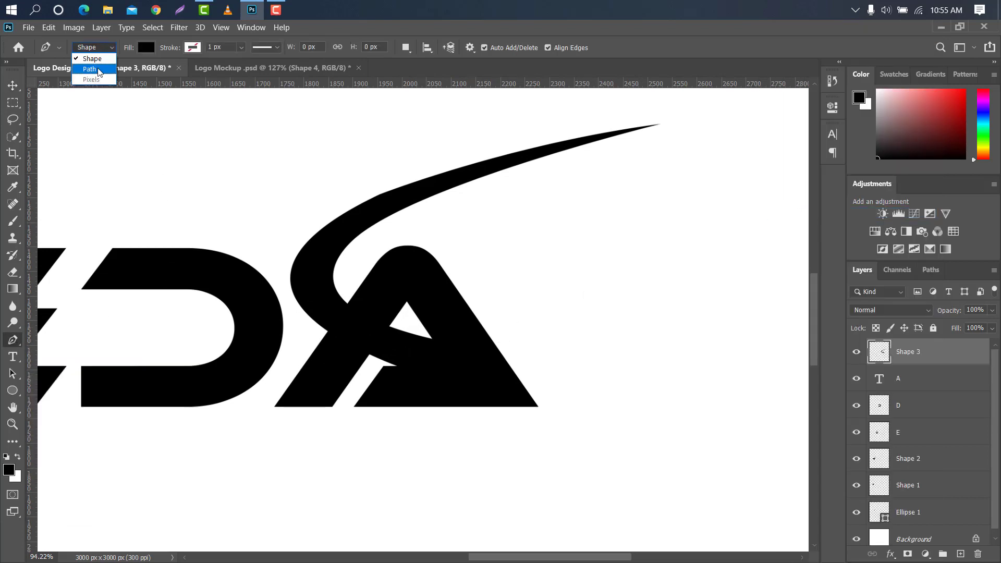
pyautogui.click(102, 71)
pyautogui.click(373, 360)
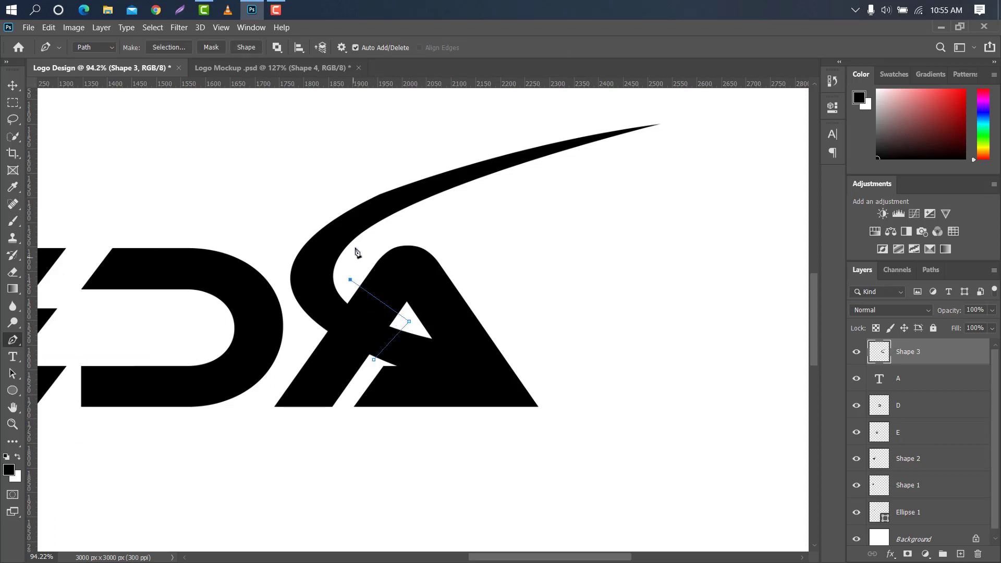
pyautogui.click(546, 177)
pyautogui.click(631, 156)
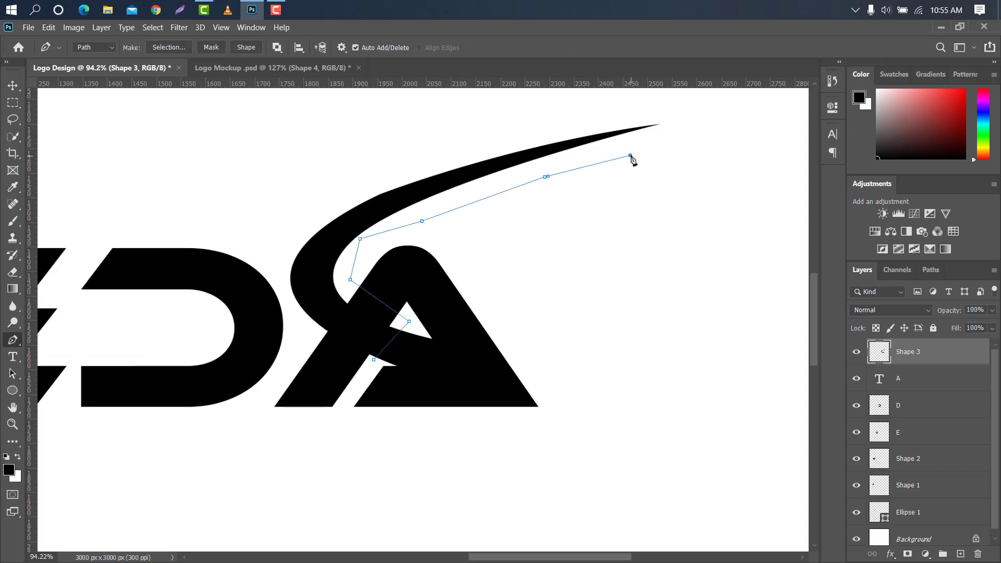
pyautogui.click(577, 99)
pyautogui.click(398, 151)
pyautogui.click(308, 200)
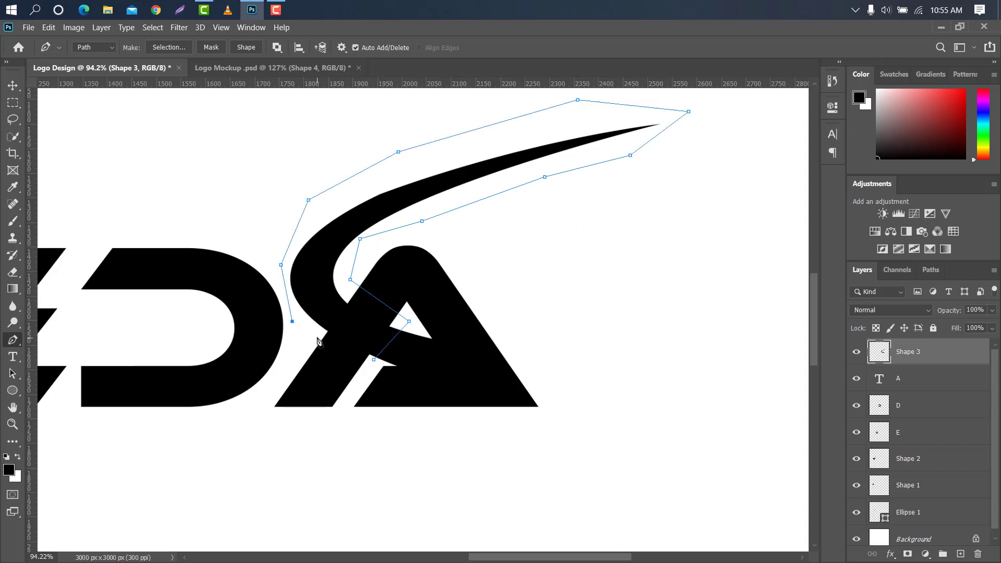
pyautogui.rightClick(387, 202)
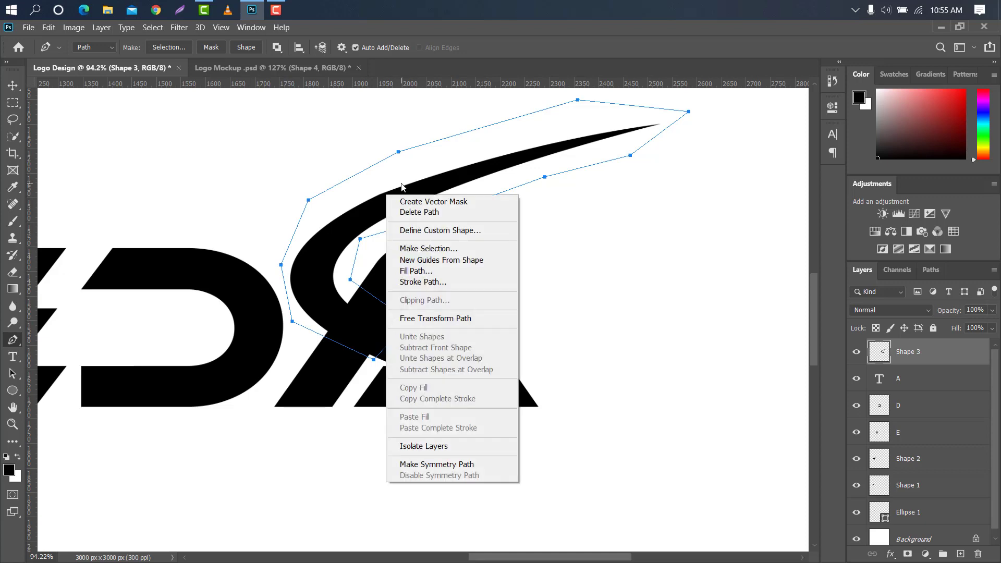
pyautogui.click(422, 248)
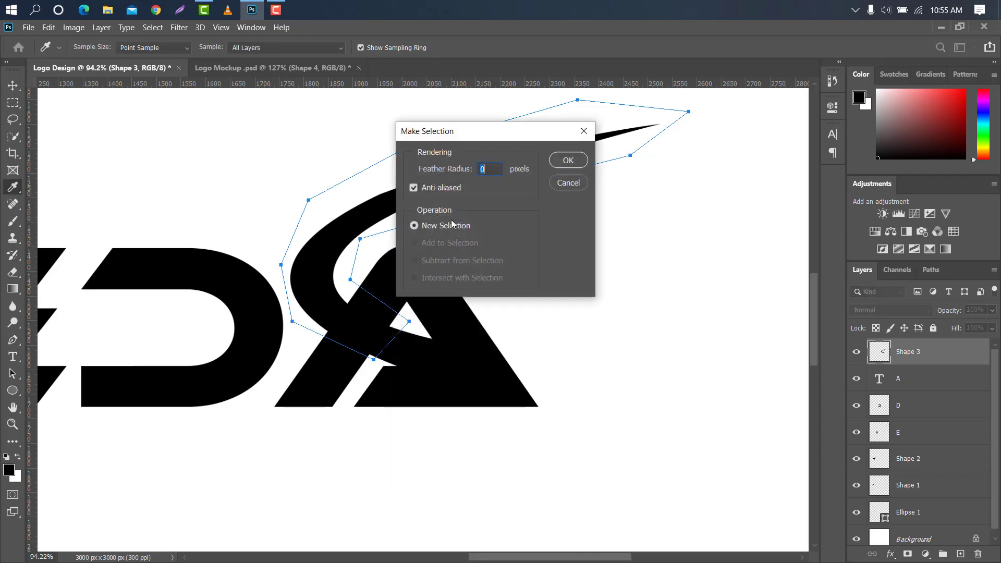
pyautogui.click(565, 161)
# Step: Cut the selected upper part of the swoosh and paste it onto a new layer
pyautogui.click(48, 27)
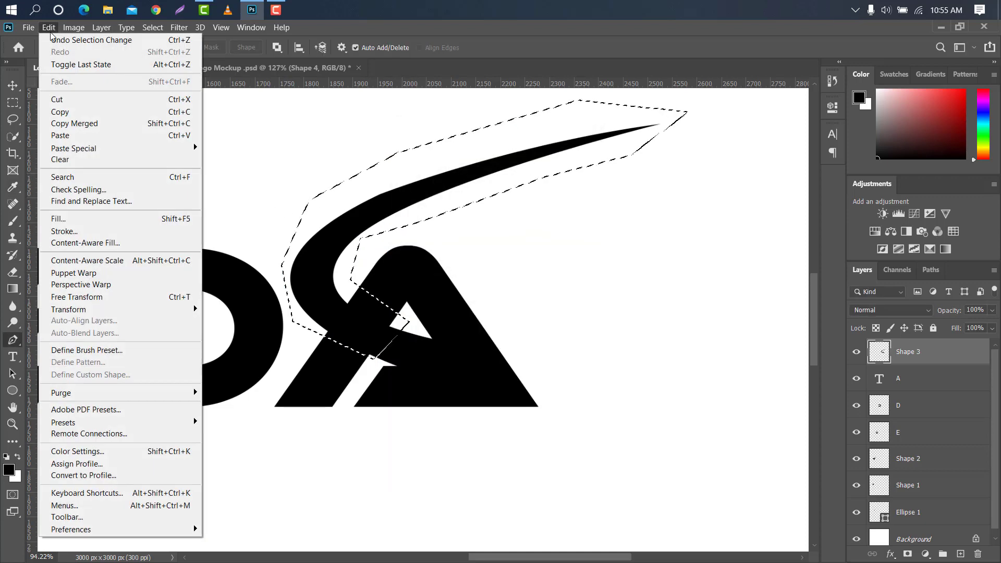
pyautogui.click(71, 99)
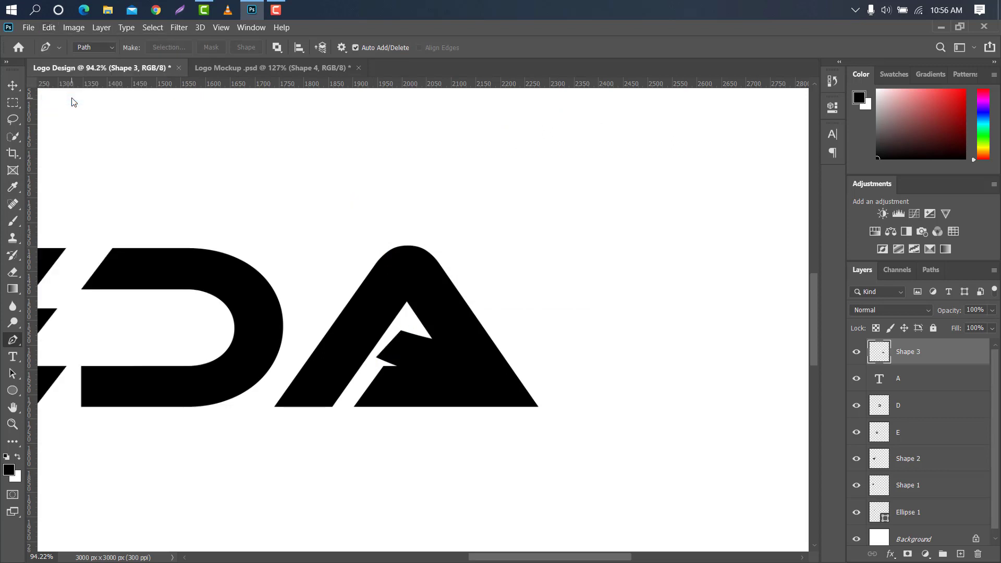
pyautogui.click(42, 27)
pyautogui.click(50, 134)
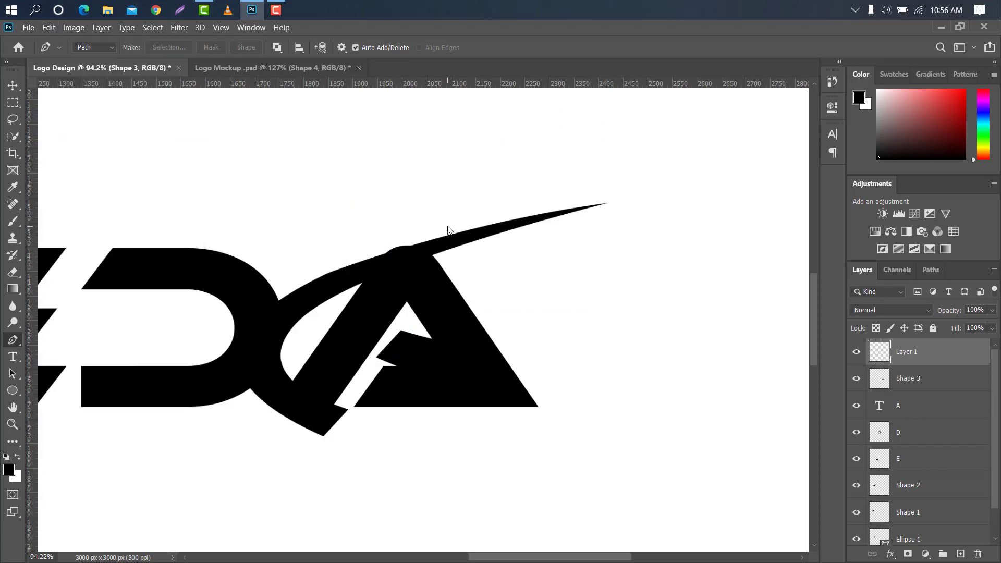
# Step: Move the pasted swoosh piece back to its original place, aligned with the remaining lower part inside the A
pyautogui.click(12, 85)
pyautogui.moveTo(322, 289); pyautogui.dragTo(364, 209)
pyautogui.scroll(-5, 385, 313)
pyautogui.moveTo(385, 312); pyautogui.dragTo(240, 228)
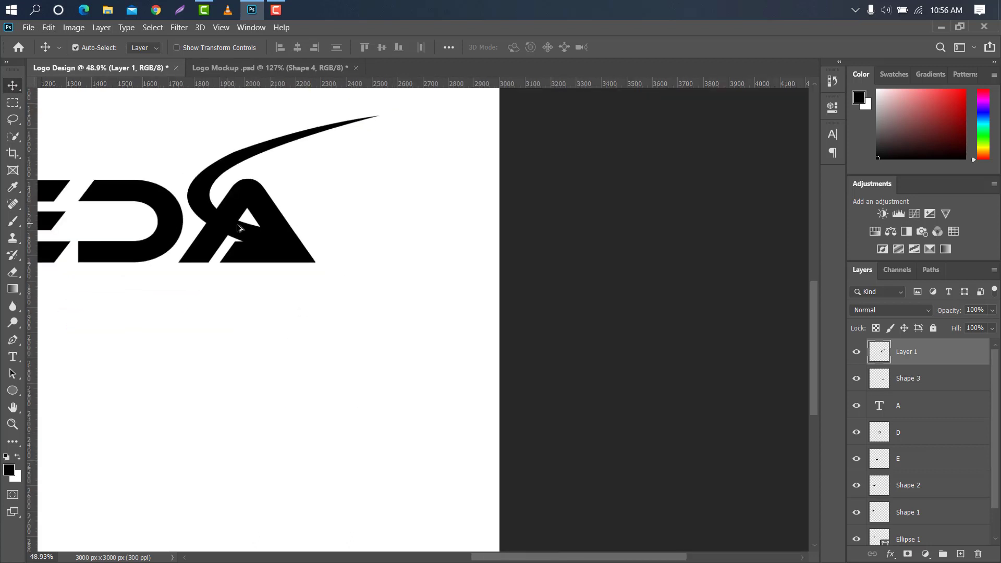
# Step: Load the upper swoosh piece on Layer 1 as a selection and rasterize the A text layer
pyautogui.keyDown('ctrl'); pyautogui.click(886, 357); pyautogui.keyUp('ctrl')
pyautogui.scroll(4, 272, 208)
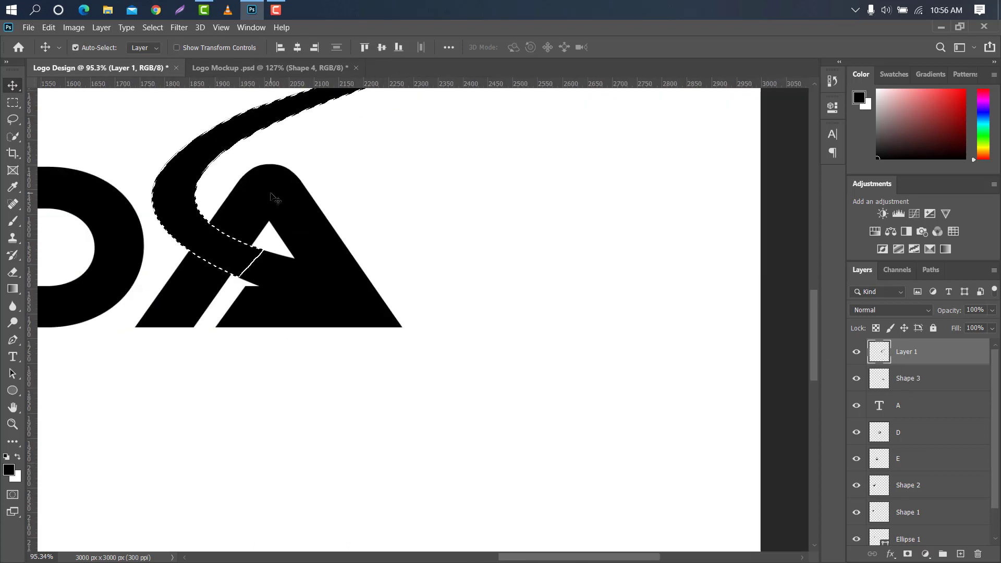
pyautogui.click(957, 406)
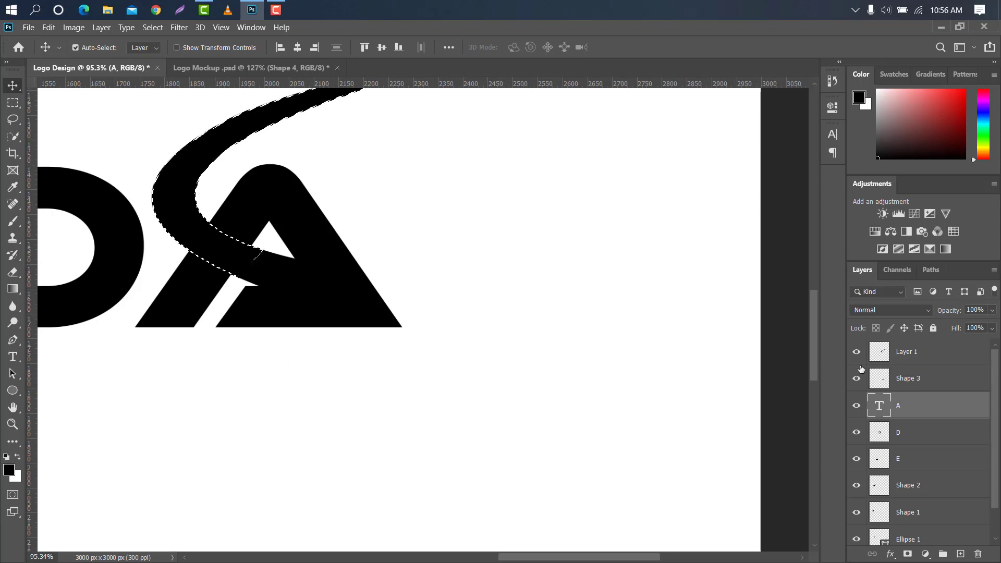
pyautogui.rightClick(957, 409)
pyautogui.click(823, 229)
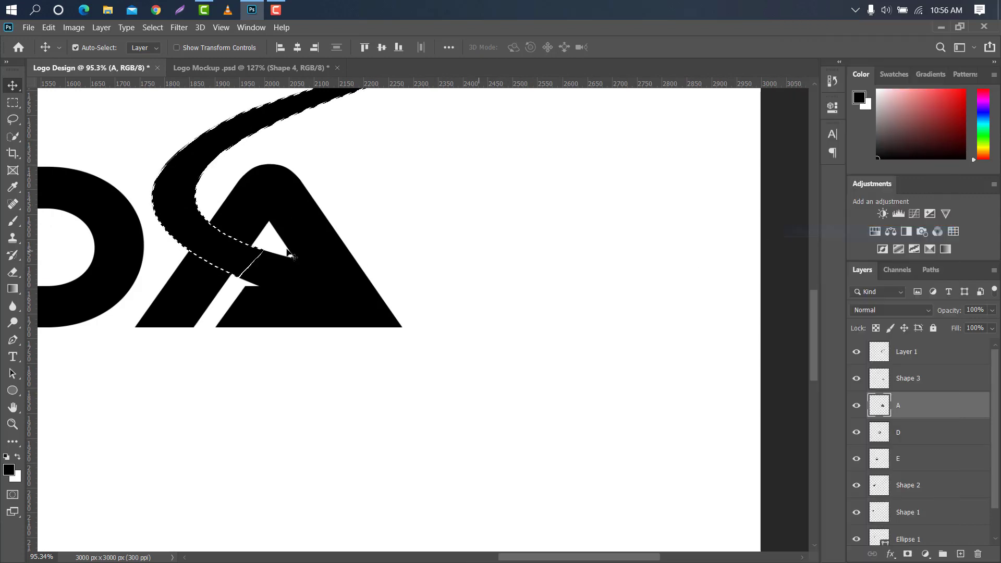
# Step: Expand the swoosh selection by 15 pixels, delete that area from the A layer and clear the selection
pyautogui.click(144, 29)
pyautogui.moveTo(227, 202)
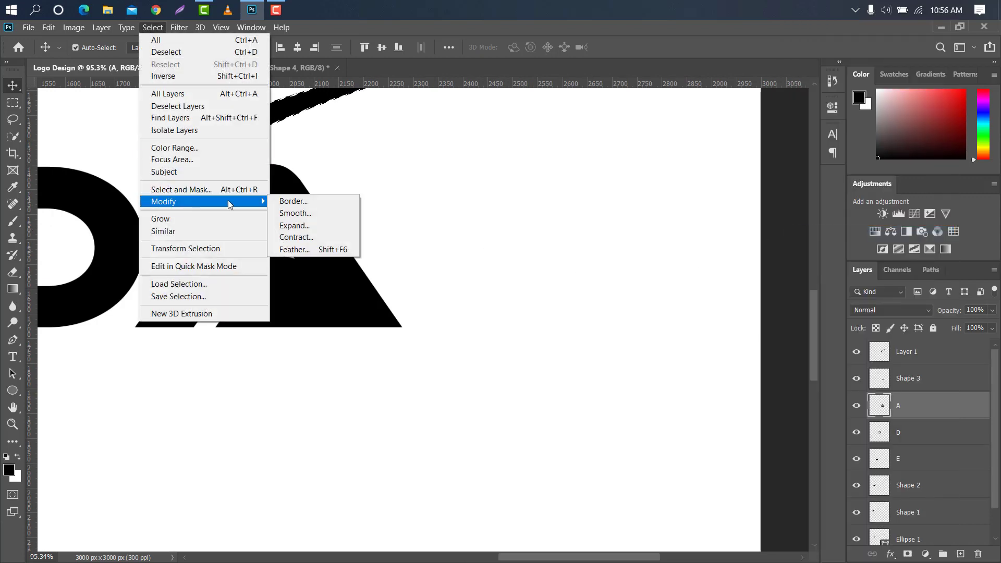
pyautogui.click(306, 229)
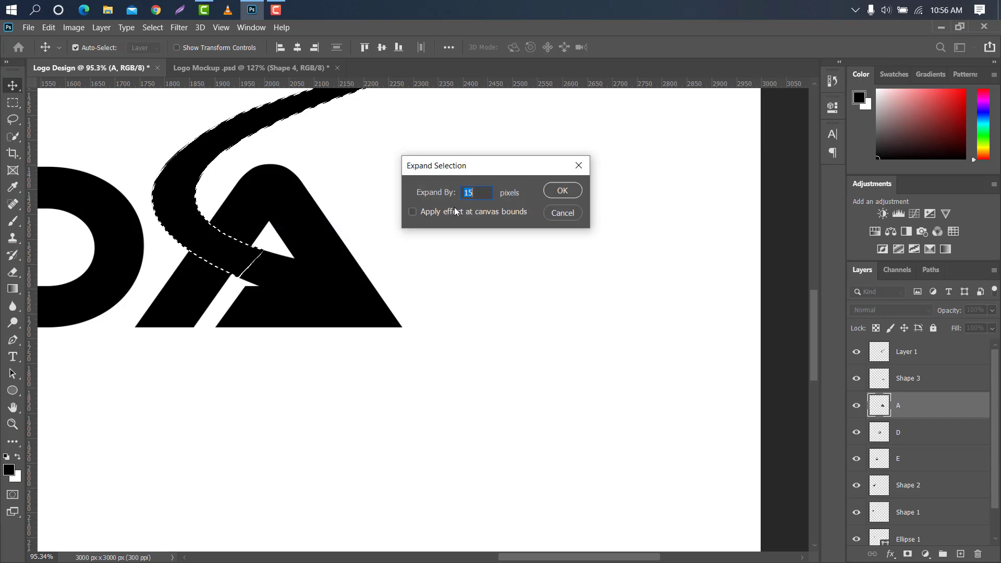
pyautogui.click(553, 189)
pyautogui.press('Delete')
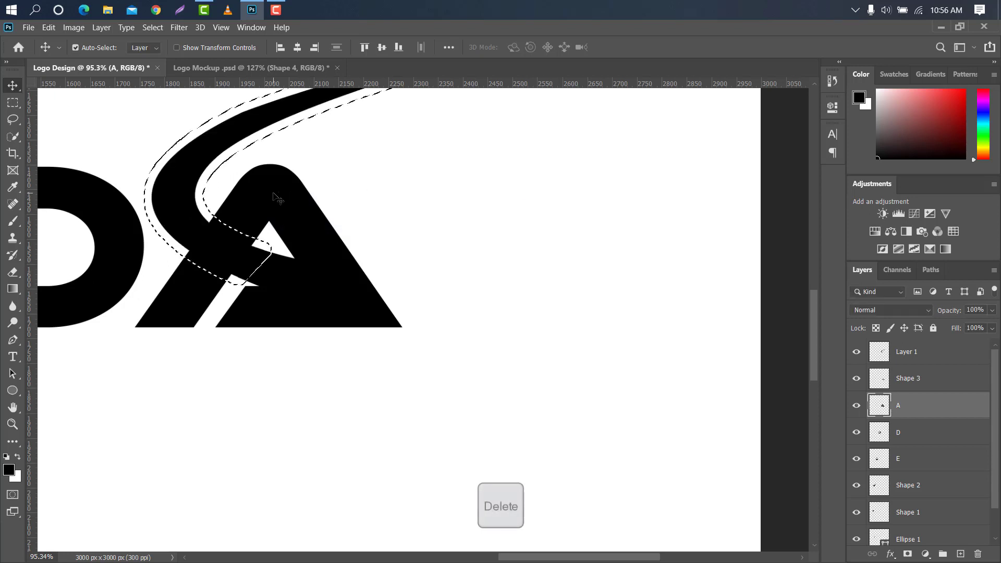
pyautogui.hotkey('ctrl', 'd')
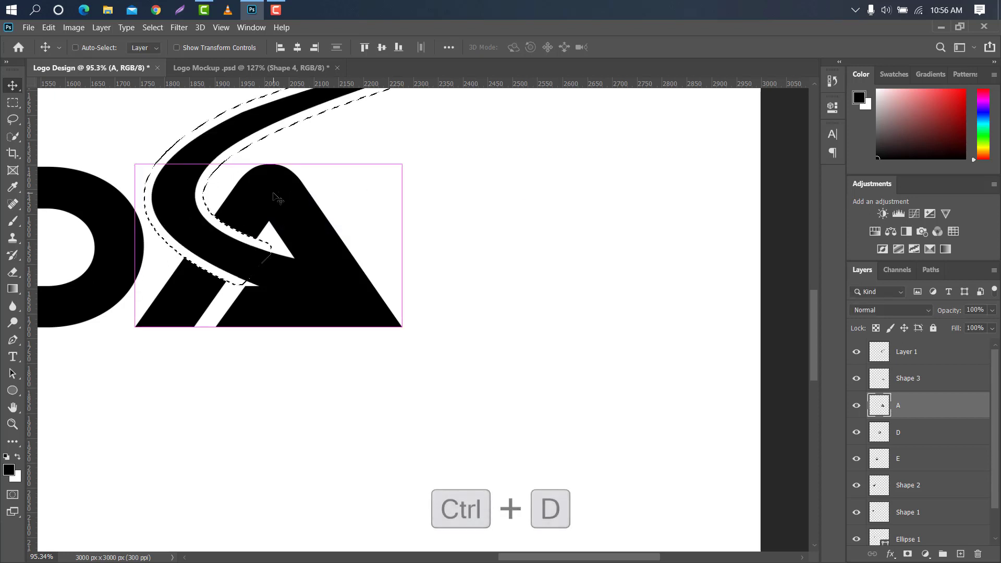
# Step: Merge the two swoosh layers, Layer 1 and Shape 3, into one layer
pyautogui.scroll(4, 266, 234)
pyautogui.click(259, 266)
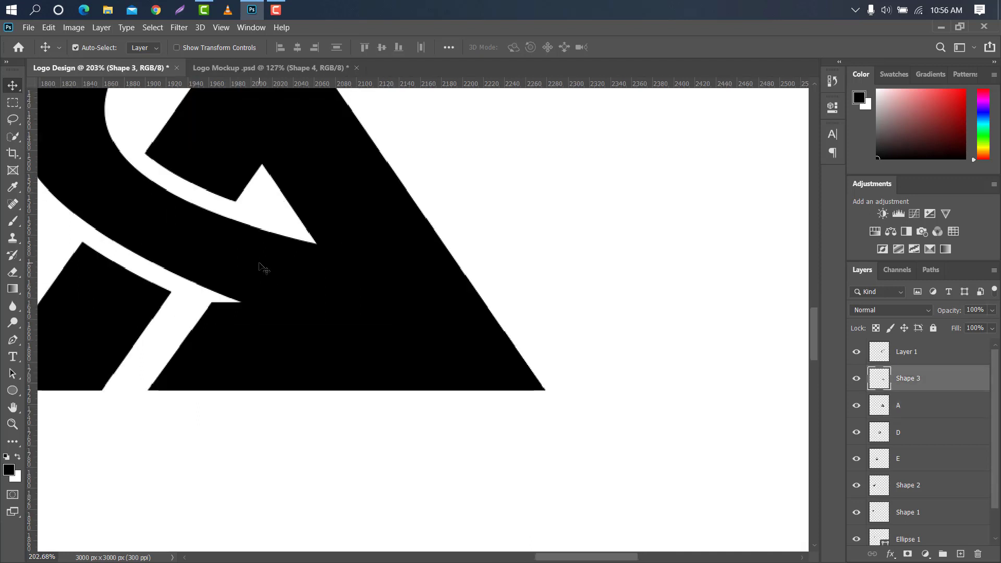
pyautogui.keyDown('ctrl'); pyautogui.click(921, 356); pyautogui.keyUp('ctrl')
pyautogui.rightClick(920, 356)
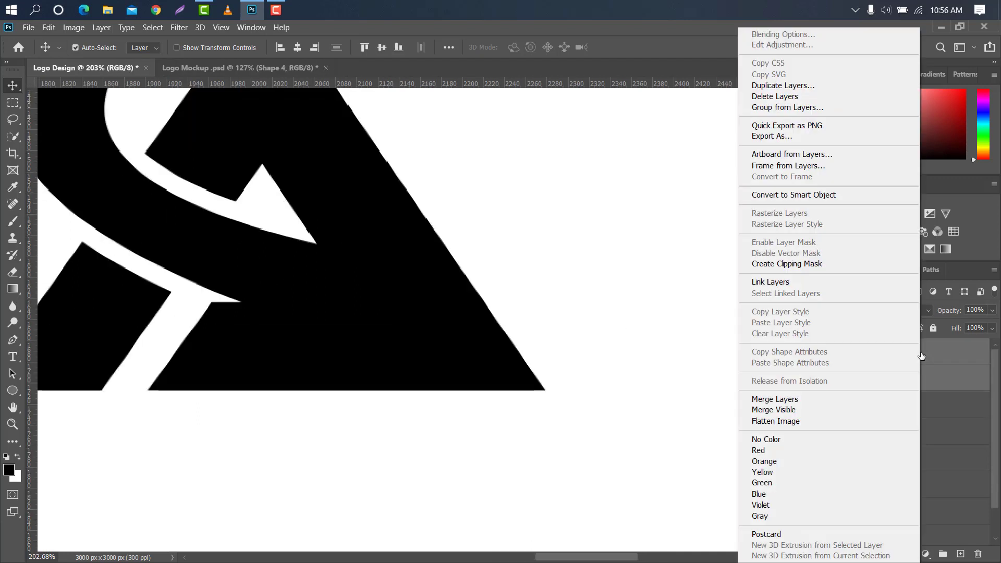
pyautogui.click(757, 398)
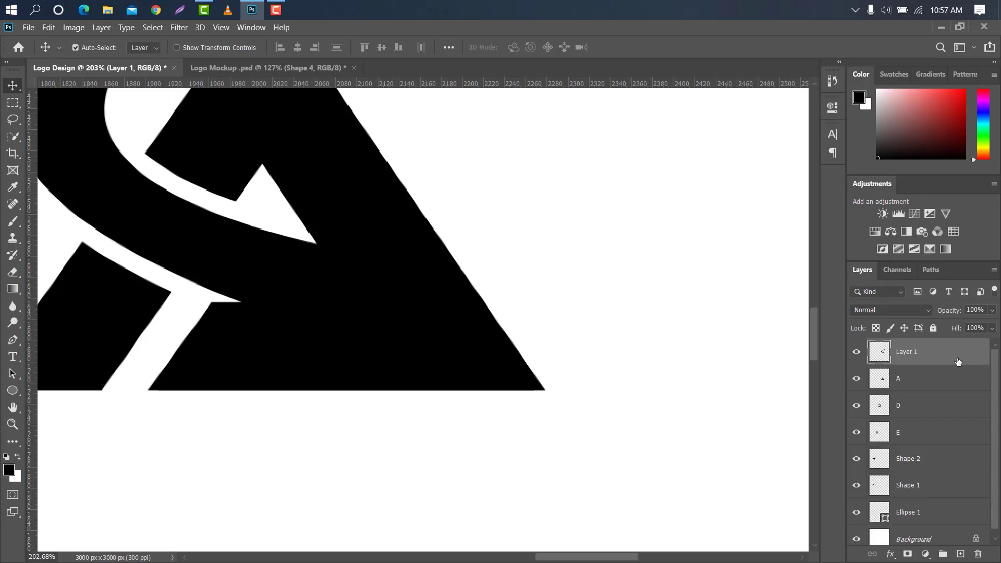
# Step: Apply a red ff0000 Color Overlay to the merged swoosh layer
pyautogui.doubleClick(948, 353)
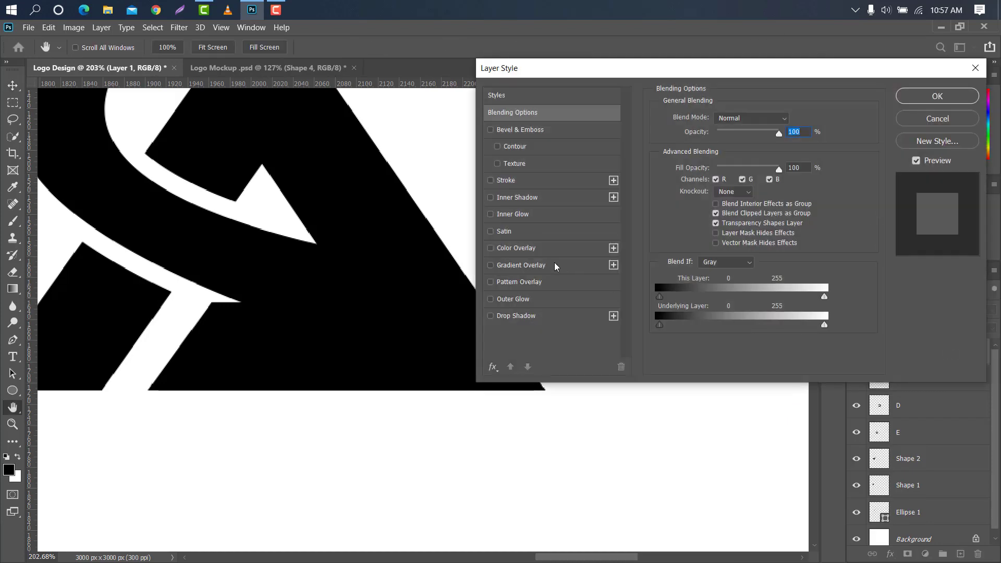
pyautogui.click(547, 251)
pyautogui.click(797, 119)
pyautogui.write('ff0000')
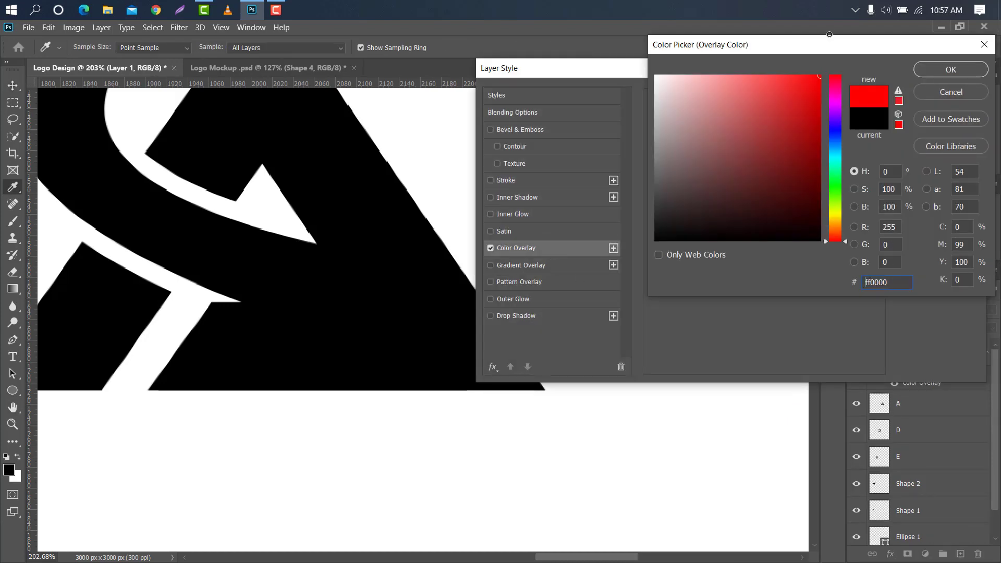
pyautogui.click(951, 69)
pyautogui.click(926, 97)
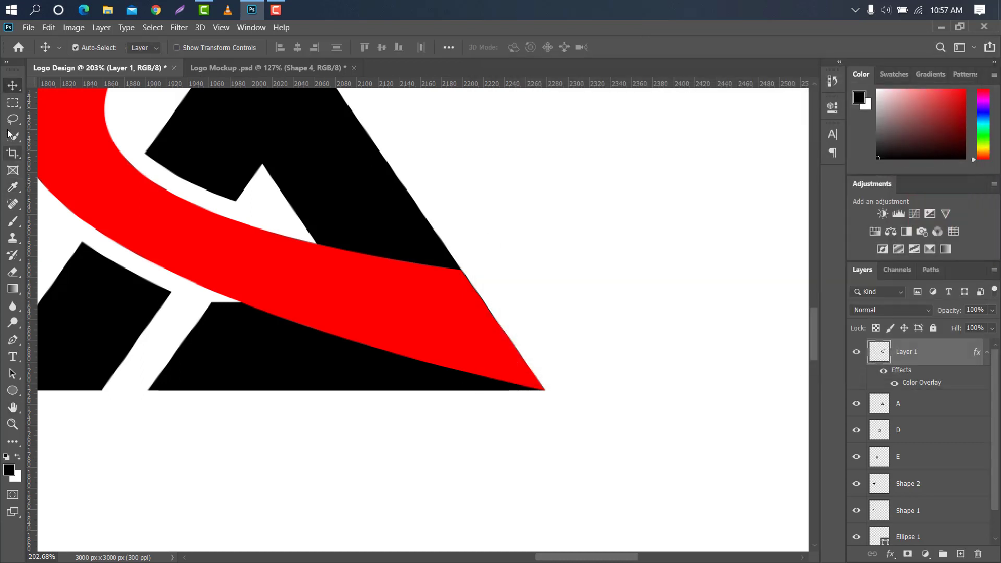
# Step: Delete the A layer's black area below the swoosh using two rectangular marquee selections, and clear the selection
pyautogui.click(13, 103)
pyautogui.moveTo(138, 403); pyautogui.dragTo(588, 352)
pyautogui.click(950, 412)
pyautogui.press('Delete')
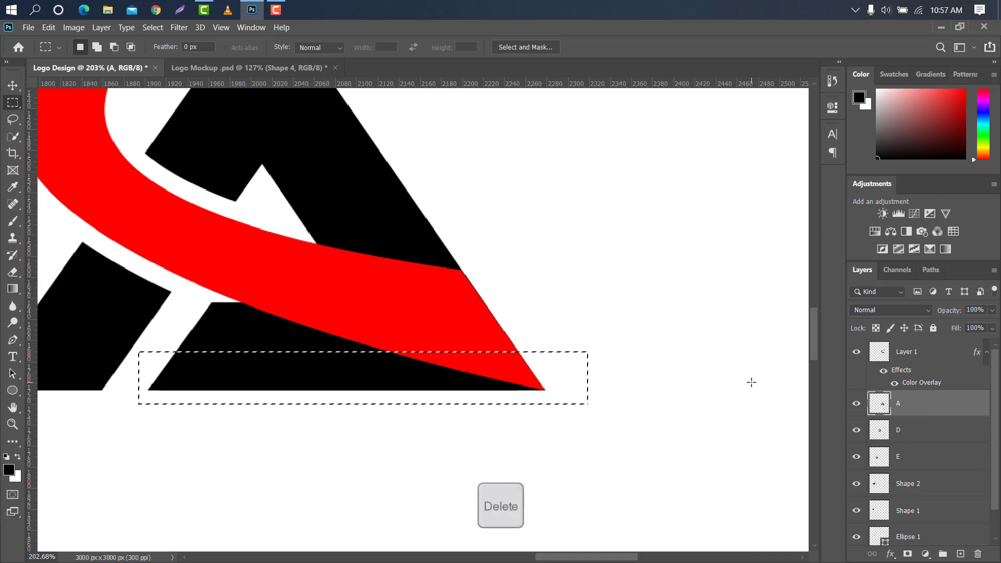
pyautogui.click(287, 336)
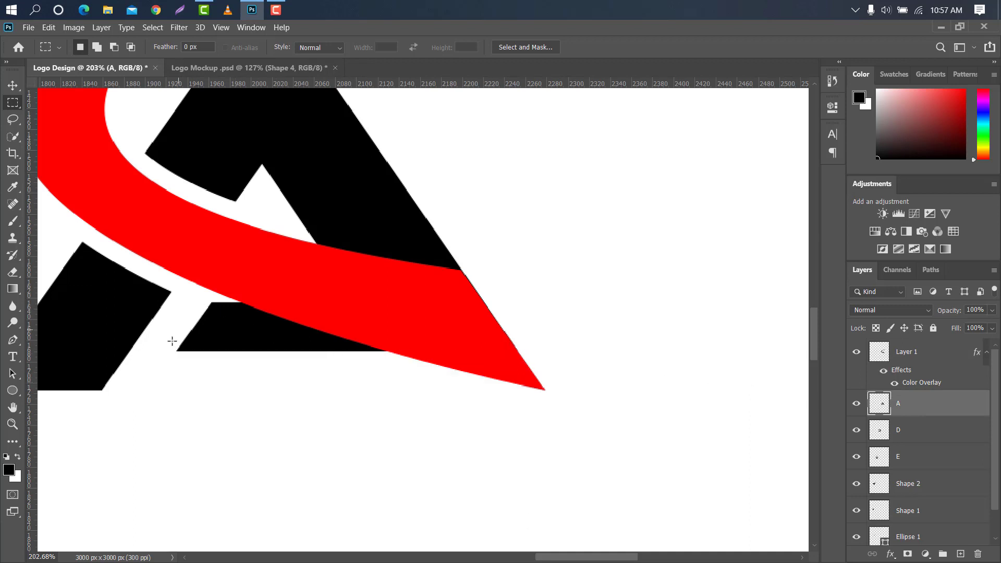
pyautogui.moveTo(173, 360); pyautogui.dragTo(555, 300)
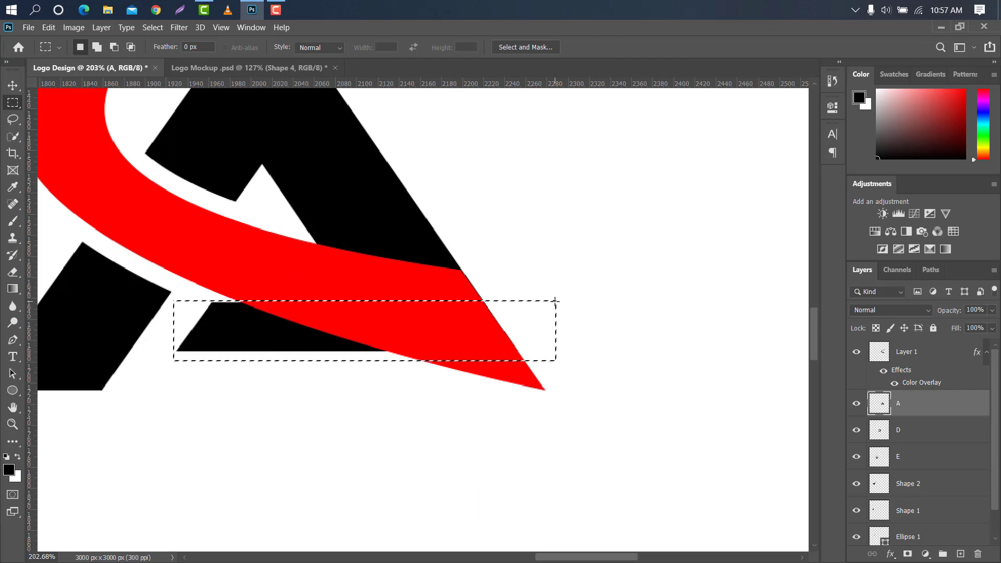
pyautogui.press('Delete')
pyautogui.hotkey('ctrl', 'd')
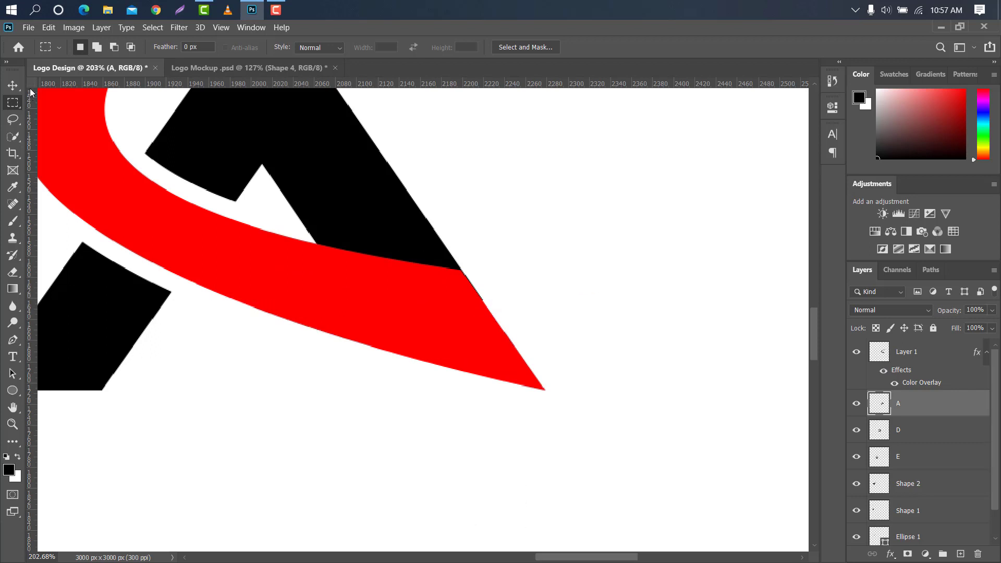
# Step: Turn off the Color Overlay on the swoosh layer, Layer 1
pyautogui.click(18, 84)
pyautogui.scroll(-5, 263, 235)
pyautogui.click(946, 358)
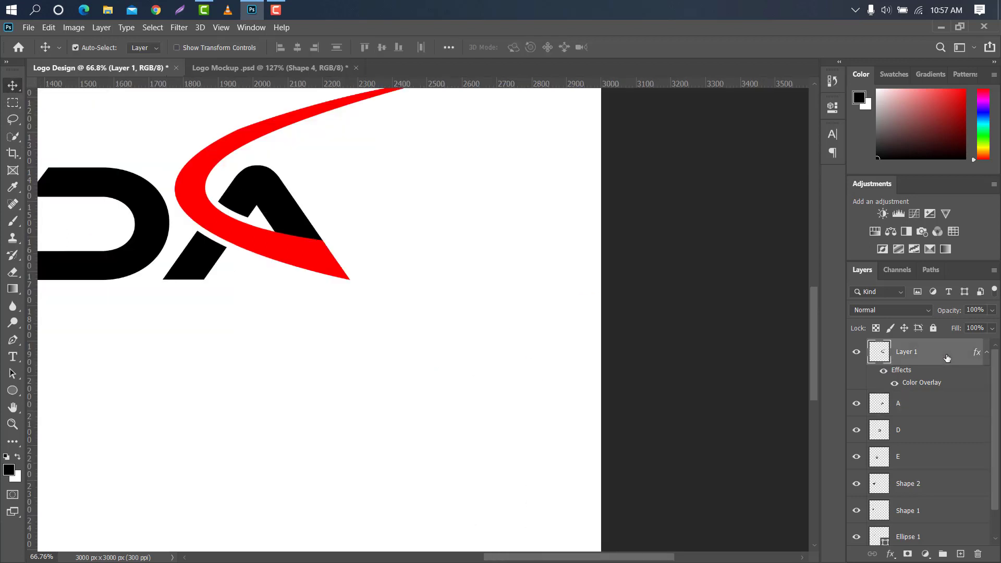
pyautogui.doubleClick(947, 357)
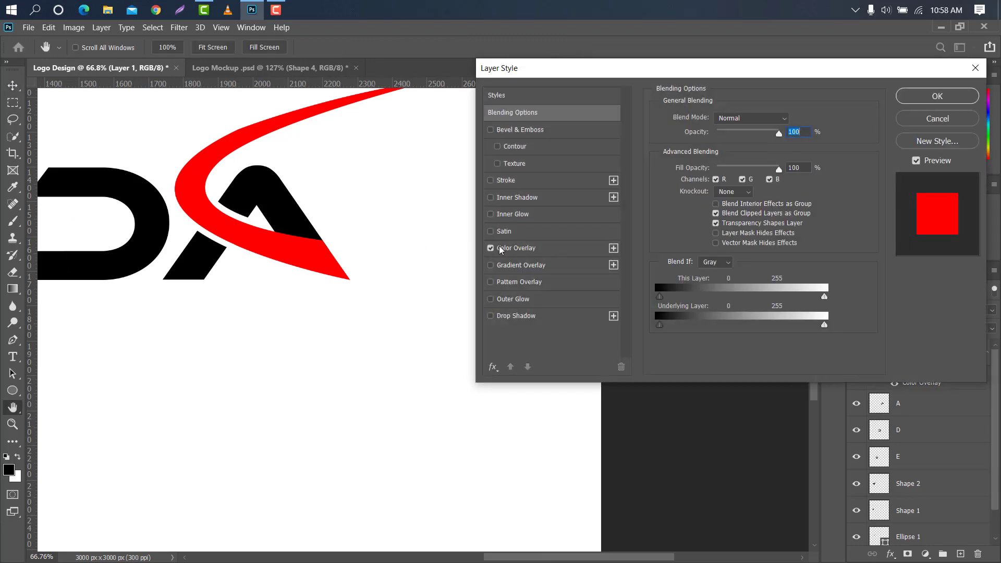
pyautogui.click(500, 250)
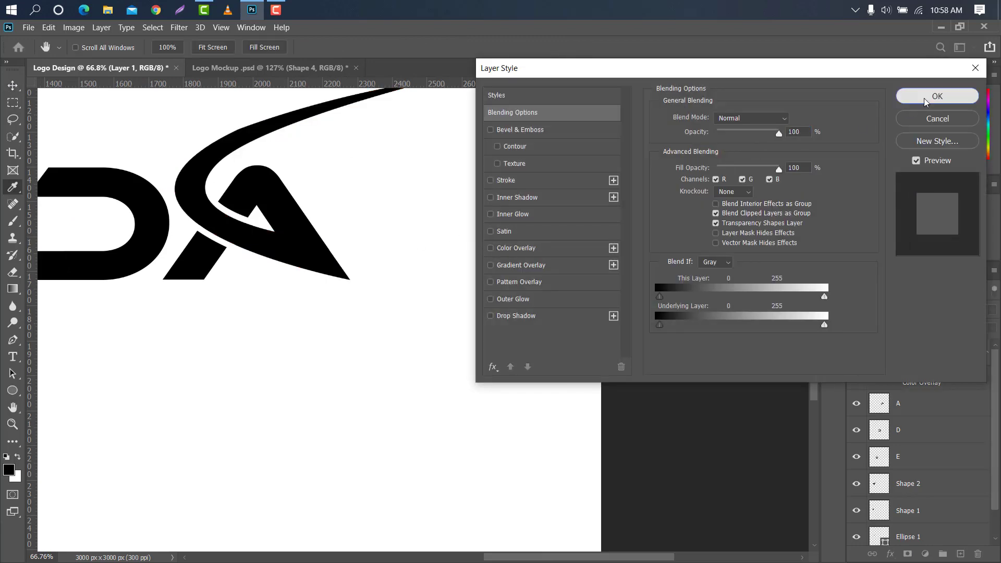
pyautogui.click(936, 96)
# Step: With the Pen tool in Shape mode, draw a curve about 46 by 135 px from the A's cut edge up to the swoosh's inner edge
pyautogui.scroll(8, 540, 311)
pyautogui.click(12, 339)
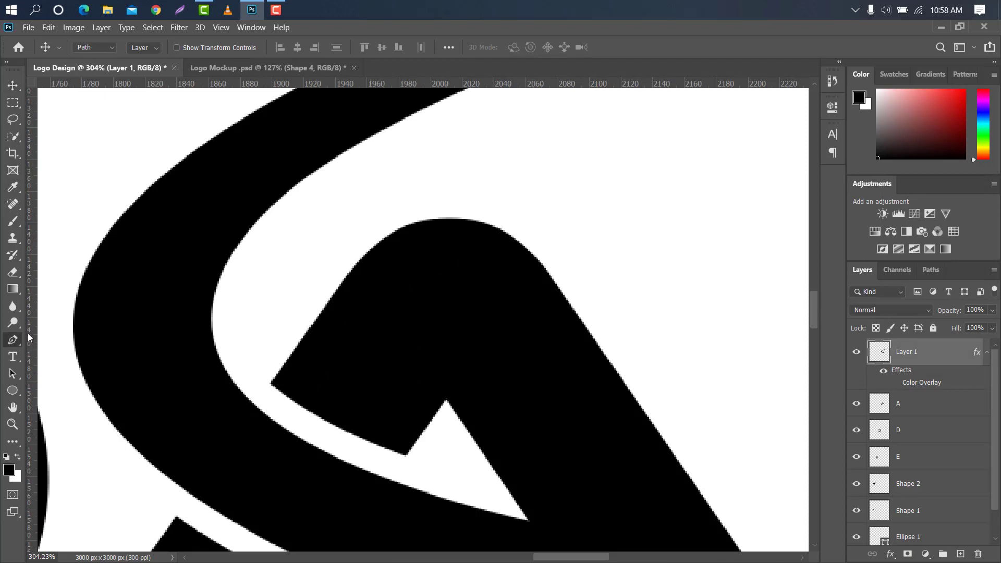
pyautogui.click(113, 48)
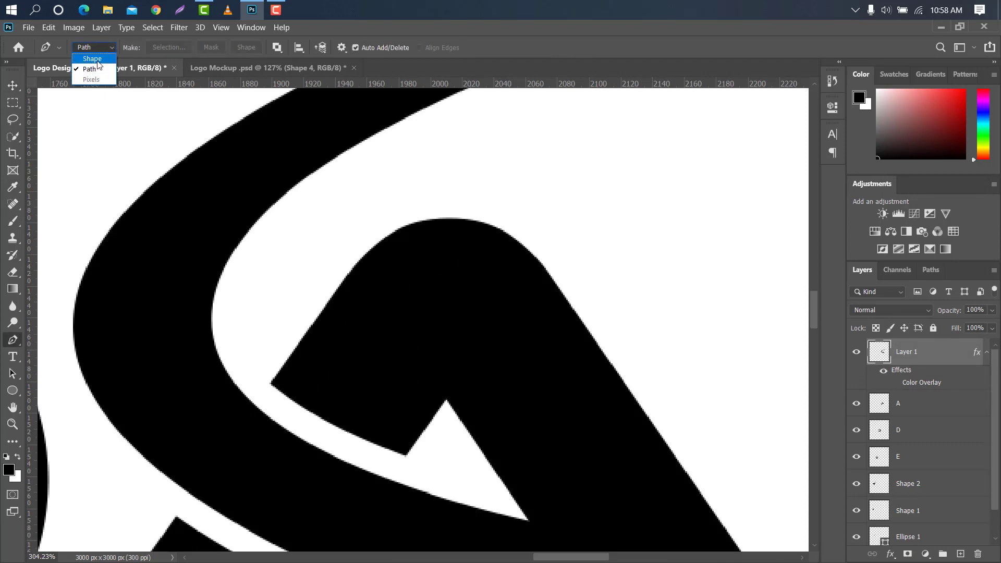
pyautogui.click(92, 59)
pyautogui.scroll(9, 323, 418)
pyautogui.click(228, 369)
pyautogui.scroll(-10, 138, 322)
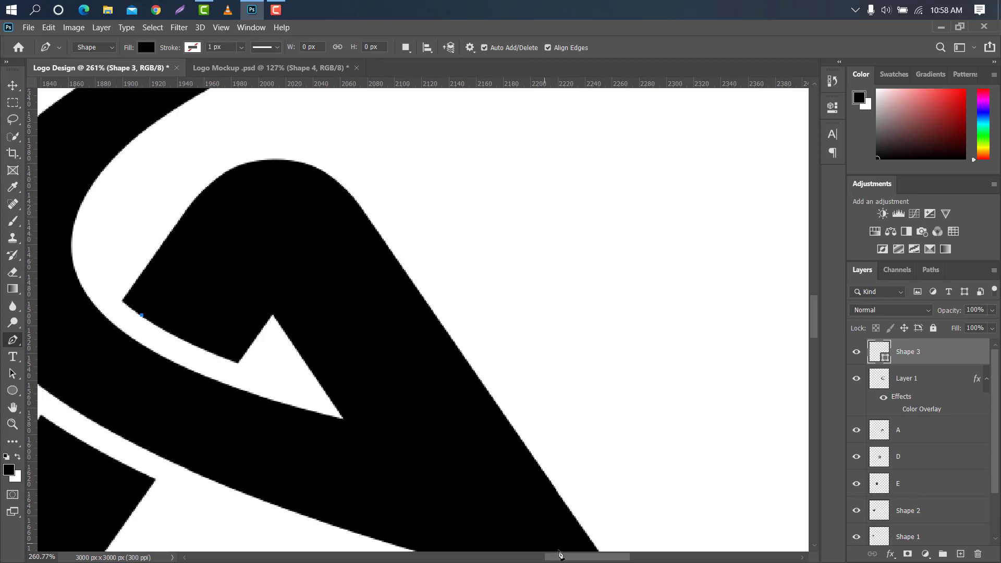
pyautogui.hscroll(-3, 556, 558)
pyautogui.moveTo(814, 329); pyautogui.dragTo(812, 317)
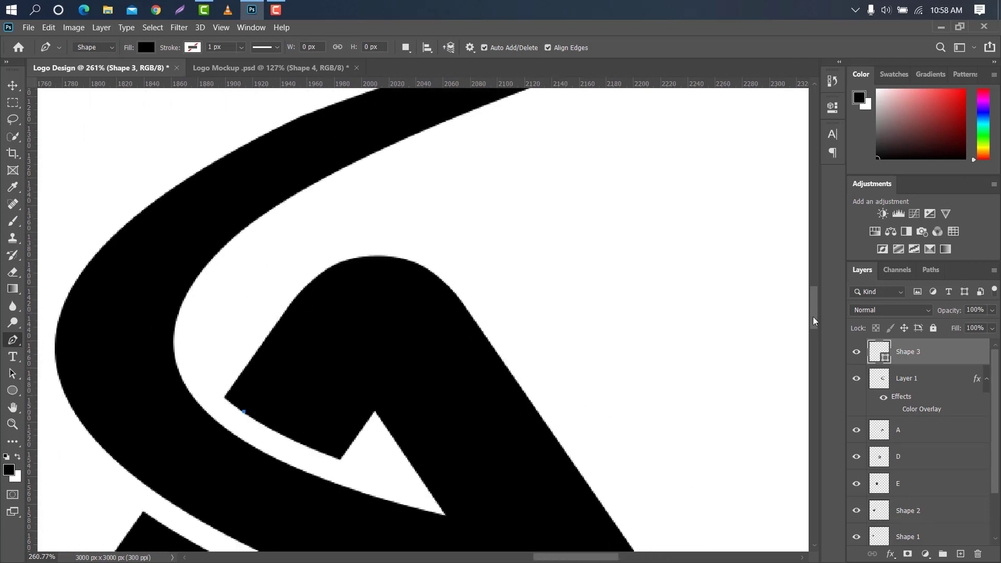
pyautogui.moveTo(255, 228); pyautogui.dragTo(389, 109)
pyautogui.click(254, 228)
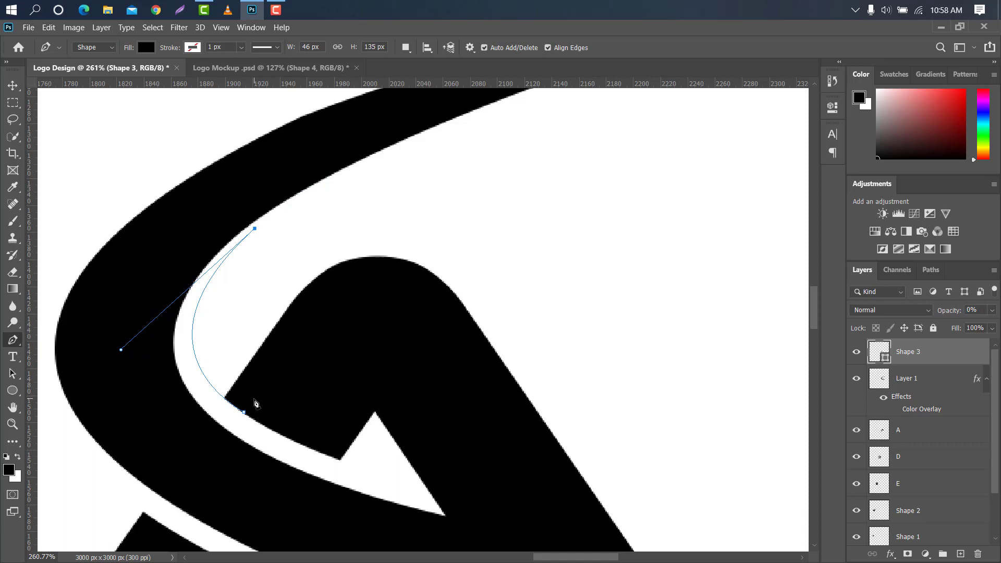
# Step: Close the curve into a thin crescent with a second curve back to the A, and set the shape's opacity to 100%
pyautogui.moveTo(253, 398); pyautogui.dragTo(366, 450)
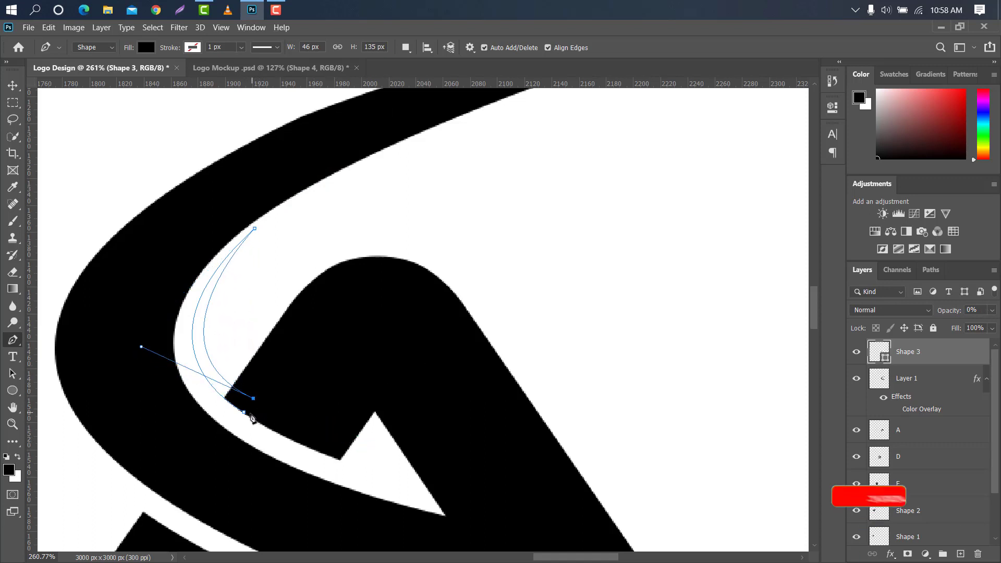
pyautogui.click(244, 411)
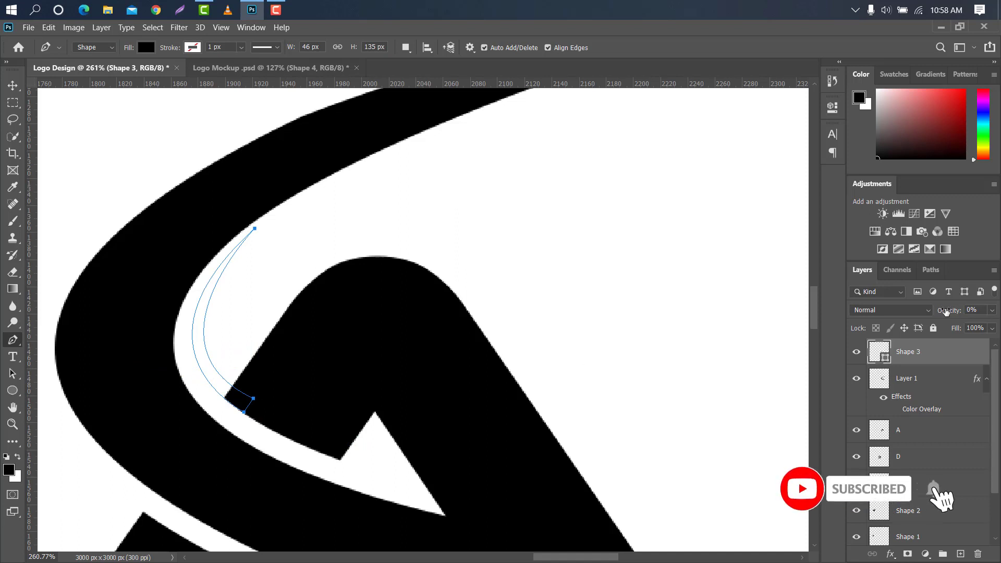
pyautogui.moveTo(947, 311); pyautogui.dragTo(1000, 311)
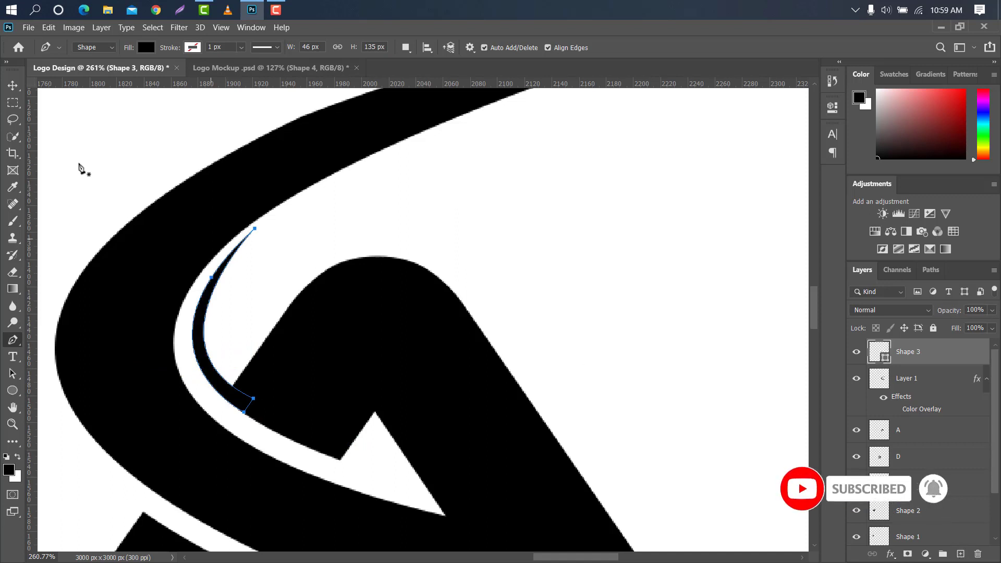
# Step: Merge the crescent layer Shape 3, the swoosh Layer 1 and the A layer into one layer
pyautogui.click(13, 85)
pyautogui.scroll(-10, 170, 185)
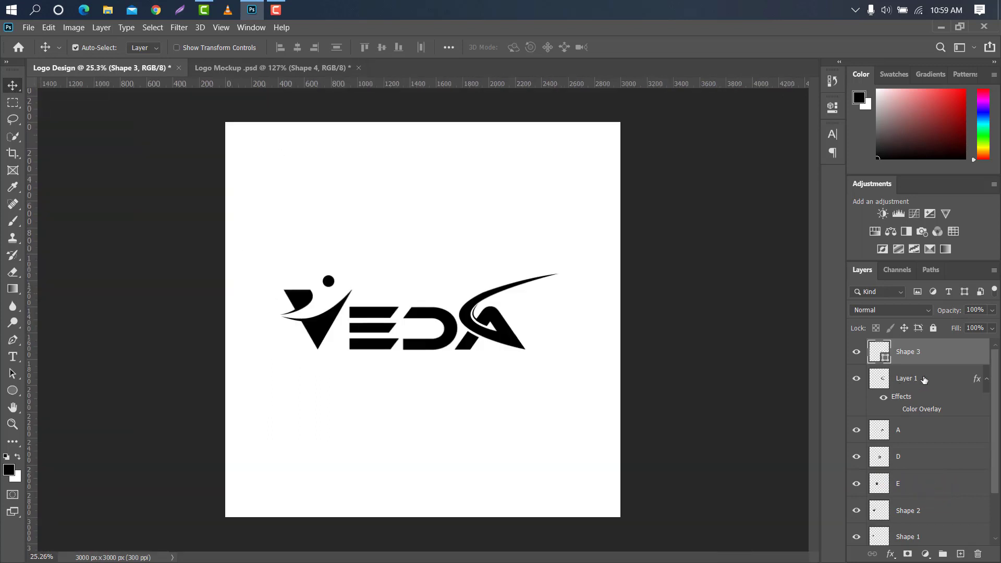
pyautogui.keyDown('shift'); pyautogui.click(924, 379); pyautogui.keyUp('shift')
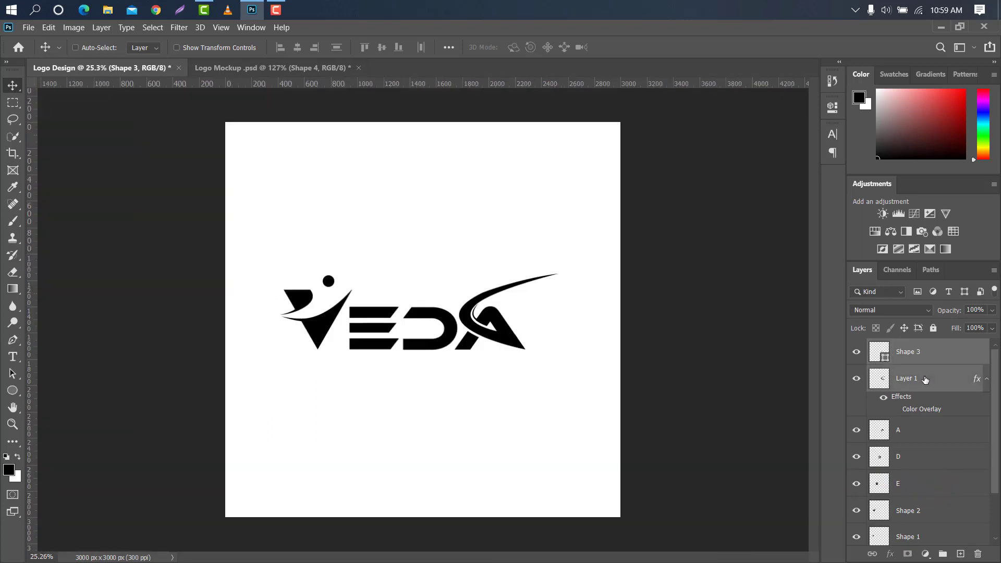
pyautogui.keyDown('shift'); pyautogui.click(917, 429); pyautogui.keyUp('shift')
pyautogui.rightClick(916, 429)
pyautogui.click(832, 400)
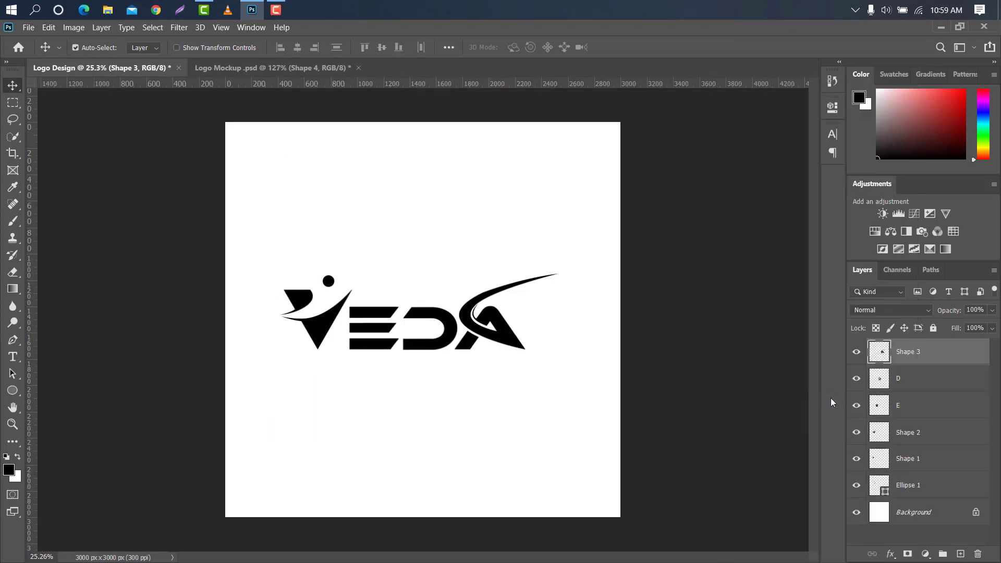
pyautogui.click(853, 351)
pyautogui.click(853, 351)
# Step: Add the text "IR" on a new text layer beside the A, below the swoosh's tip
pyautogui.scroll(5, 521, 328)
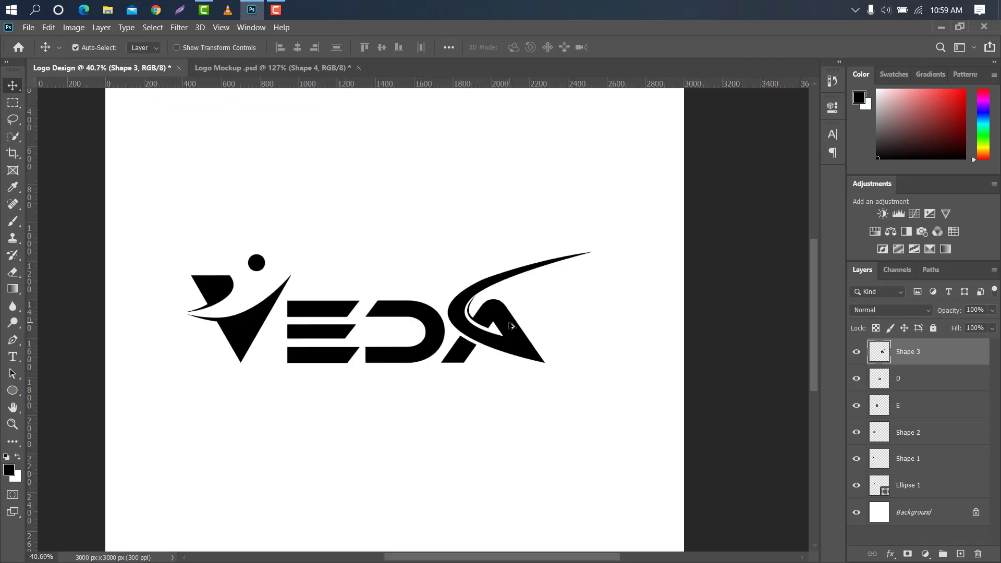
pyautogui.click(13, 357)
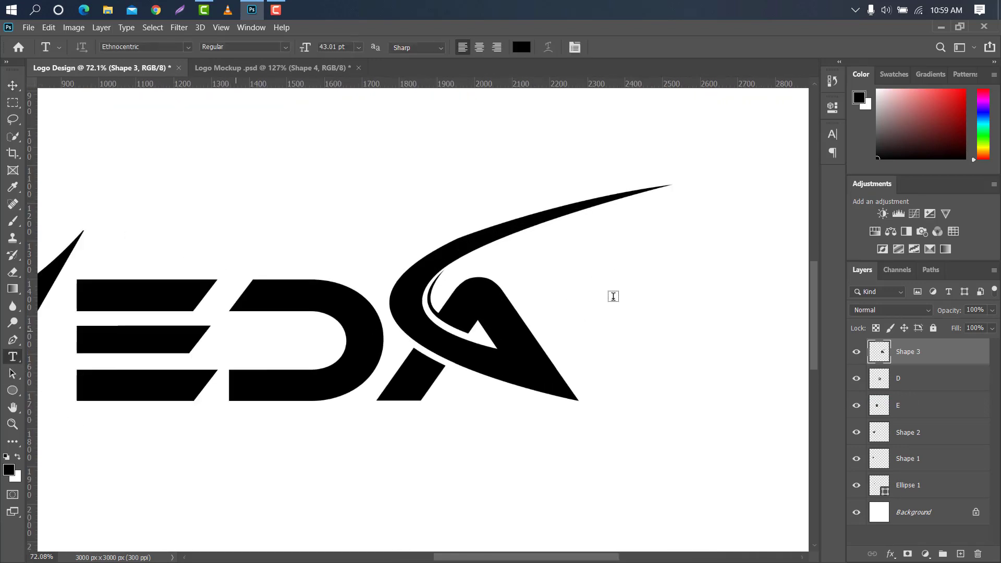
pyautogui.click(595, 295)
pyautogui.press('BackSpace')
pyautogui.write('I')
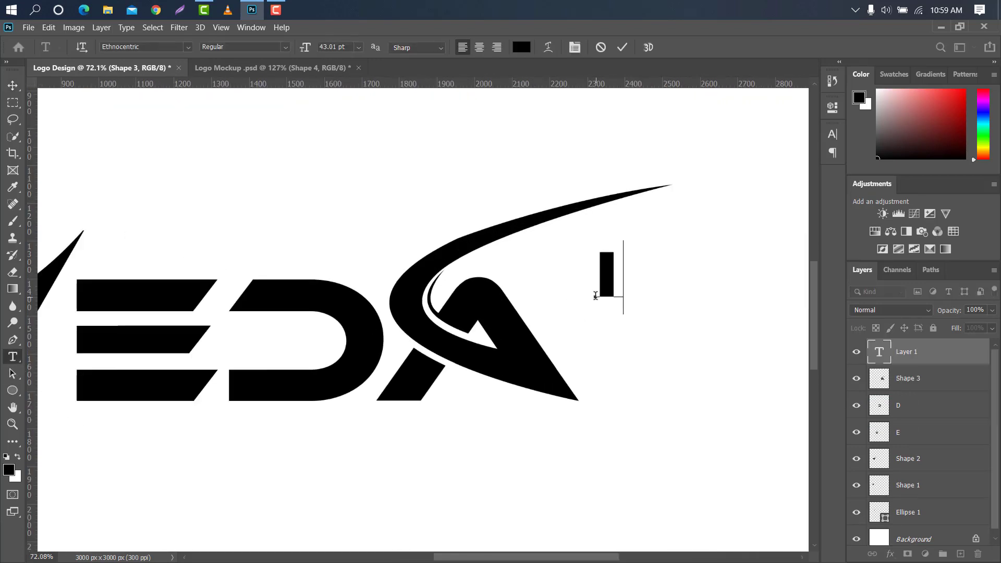
pyautogui.write('R')
pyautogui.click(625, 48)
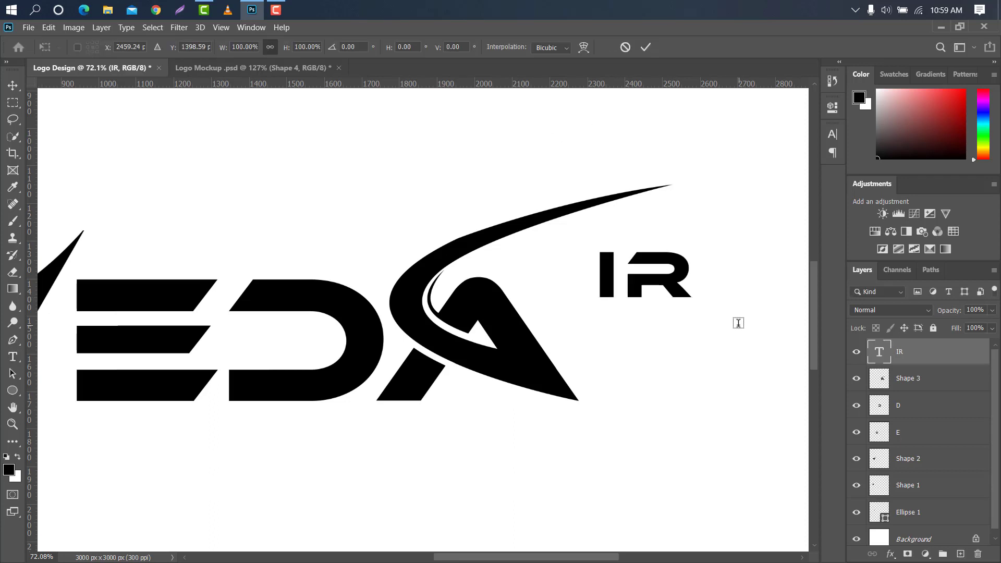
# Step: Scale up the IR text to the height of the other letters and align it right beside the A
pyautogui.hotkey('ctrl', 't')
pyautogui.moveTo(692, 308); pyautogui.dragTo(770, 366)
pyautogui.moveTo(726, 302); pyautogui.dragTo(734, 354)
pyautogui.moveTo(602, 293); pyautogui.dragTo(548, 262)
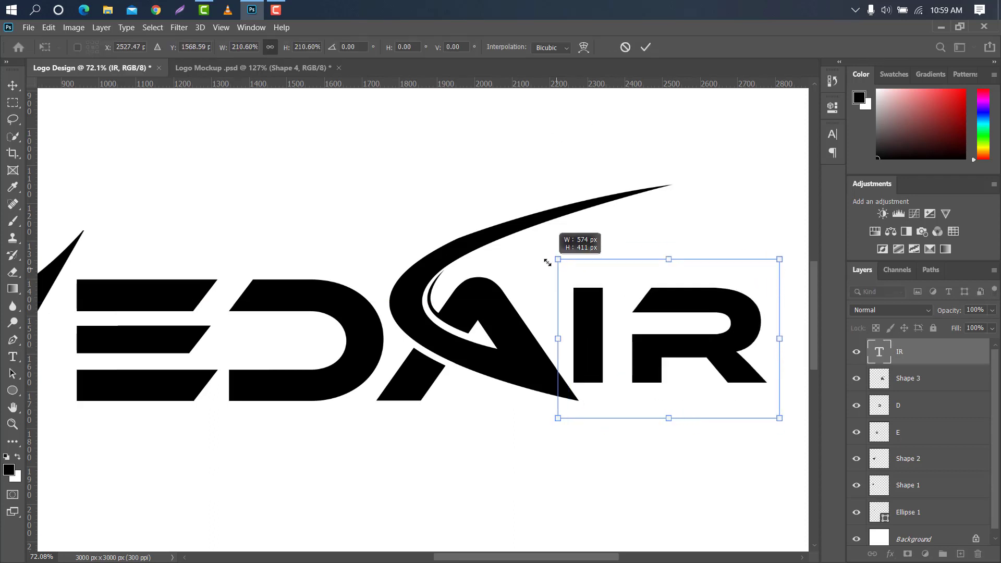
pyautogui.moveTo(562, 279); pyautogui.dragTo(538, 264)
pyautogui.click(648, 52)
# Step: Select all logo layers from IR down to Ellipse 1 and move them together to the canvas centre at X 1500, Y 1500 px
pyautogui.scroll(-6, 423, 159)
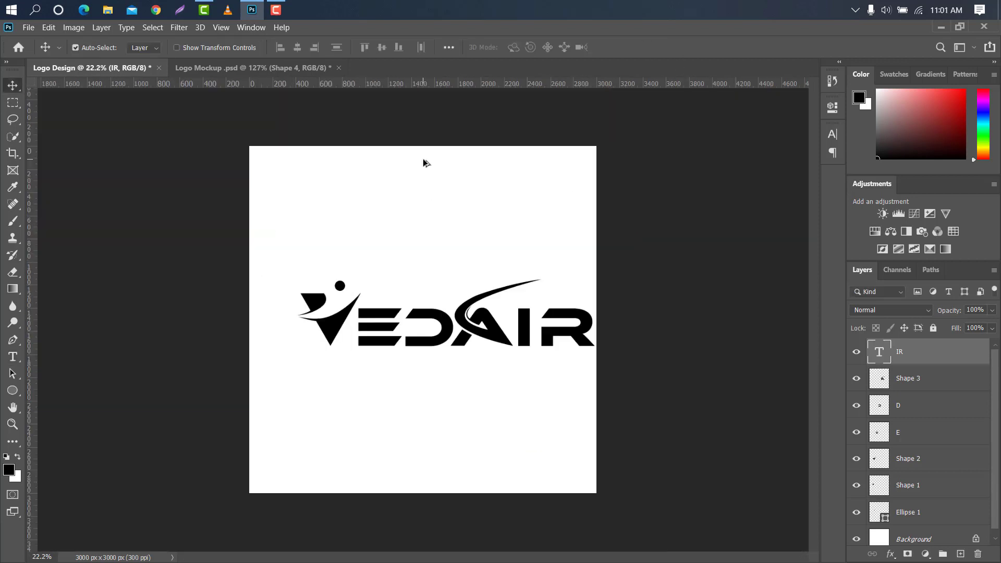
pyautogui.scroll(2, 548, 315)
pyautogui.keyDown('ctrl'); pyautogui.click(919, 380); pyautogui.keyUp('ctrl')
pyautogui.keyDown('ctrl'); pyautogui.click(926, 411); pyautogui.keyUp('ctrl')
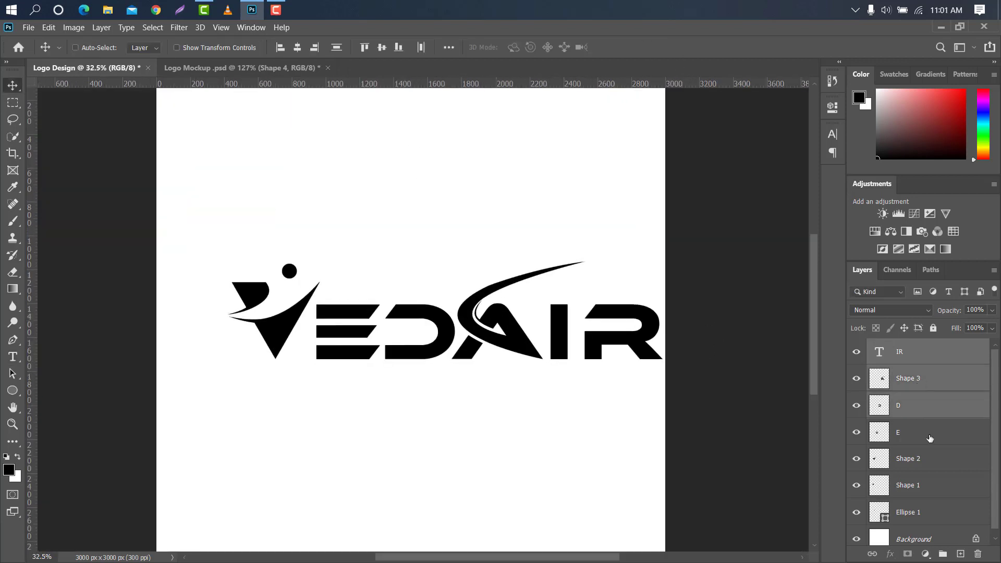
pyautogui.keyDown('ctrl'); pyautogui.click(932, 437); pyautogui.keyUp('ctrl')
pyautogui.keyDown('ctrl'); pyautogui.click(934, 463); pyautogui.keyUp('ctrl')
pyautogui.keyDown('ctrl'); pyautogui.click(936, 488); pyautogui.keyUp('ctrl')
pyautogui.keyDown('ctrl'); pyautogui.click(934, 513); pyautogui.keyUp('ctrl')
pyautogui.hotkey('ctrl', 't')
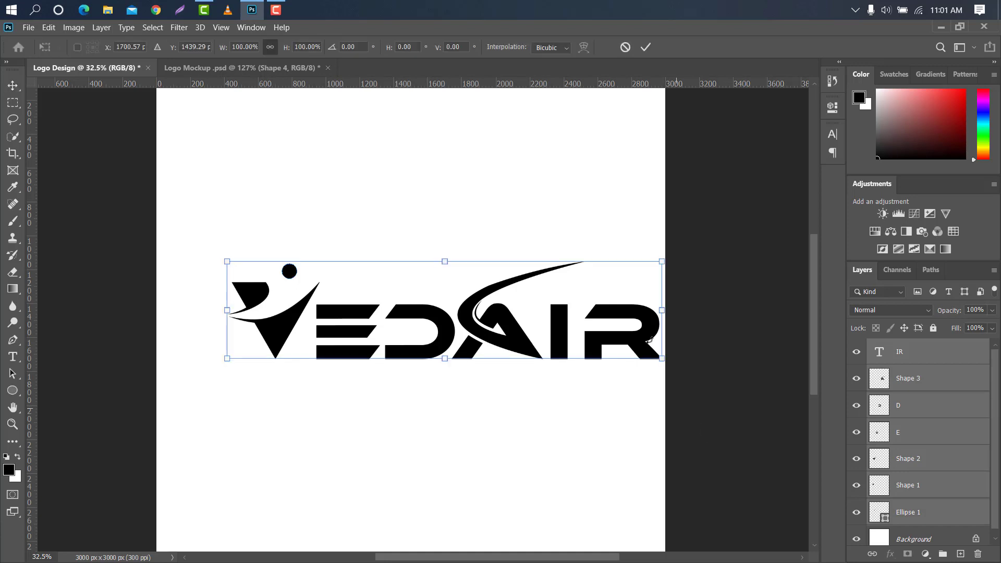
pyautogui.moveTo(585, 315); pyautogui.dragTo(551, 326)
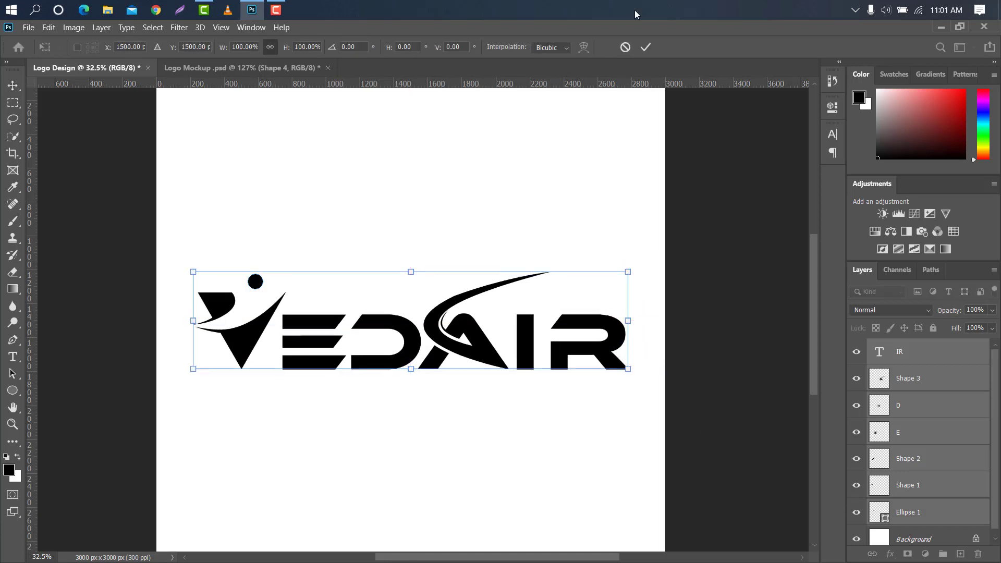
pyautogui.click(647, 45)
# Step: With the Pen tool in Shape mode, draw a black notched arrowhead about 103 by 58 px just beyond the swoosh's tip
pyautogui.scroll(3, 535, 246)
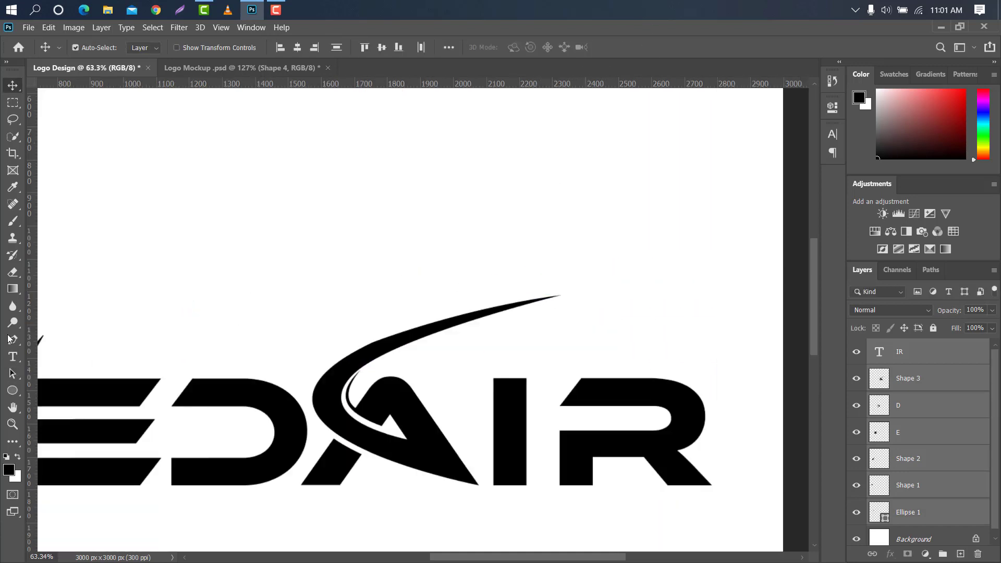
pyautogui.click(10, 338)
pyautogui.click(57, 340)
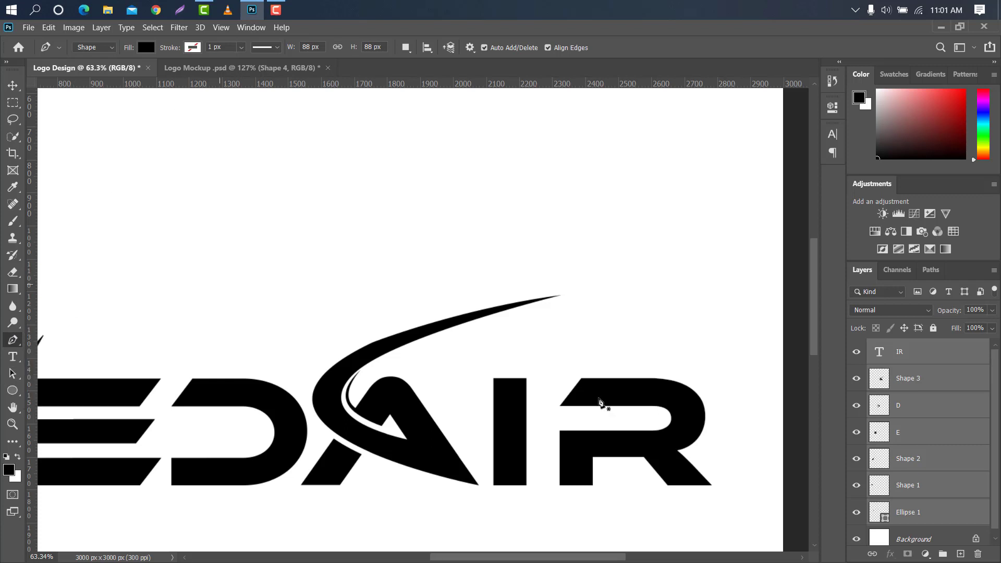
pyautogui.scroll(3, 593, 302)
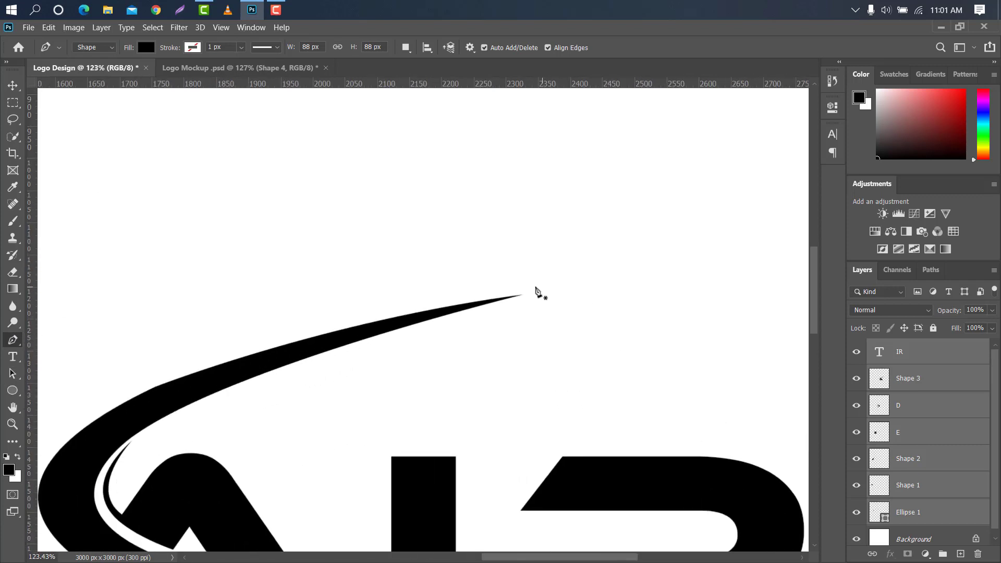
pyautogui.click(522, 281)
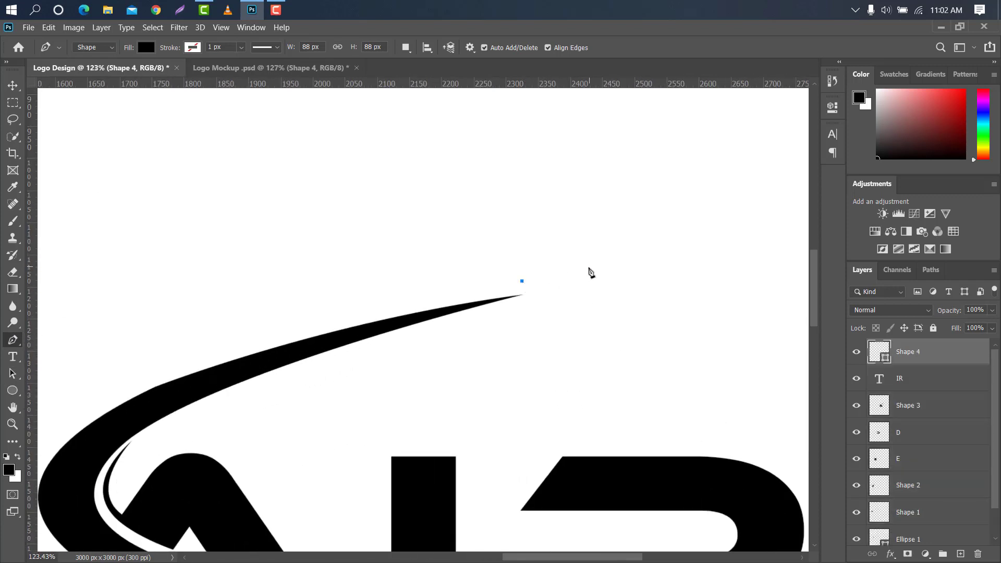
pyautogui.click(529, 306)
pyautogui.click(540, 289)
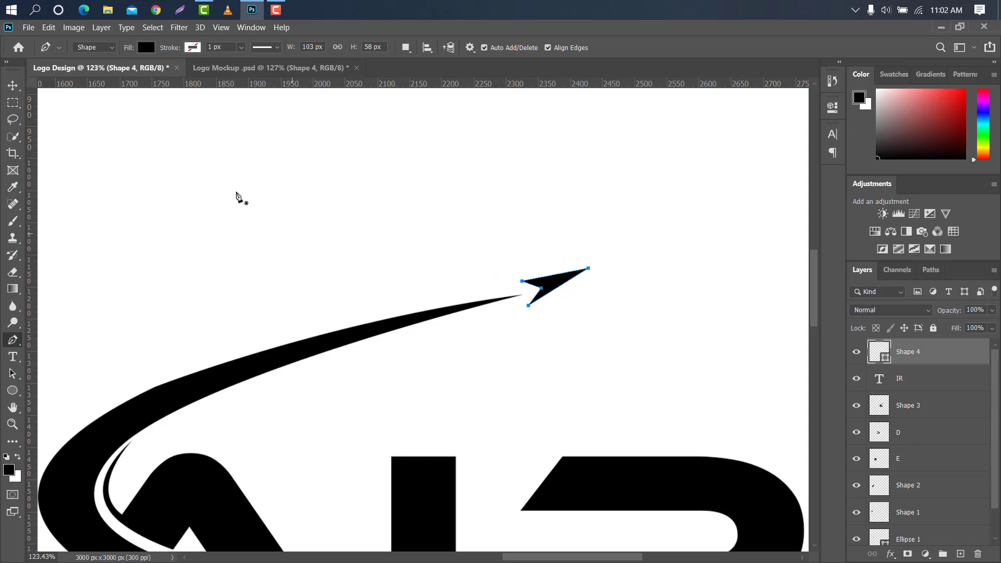
# Step: Move the arrowhead slightly back so its notch meets the swoosh's tip
pyautogui.click(14, 84)
pyautogui.hotkey('ctrl', 't')
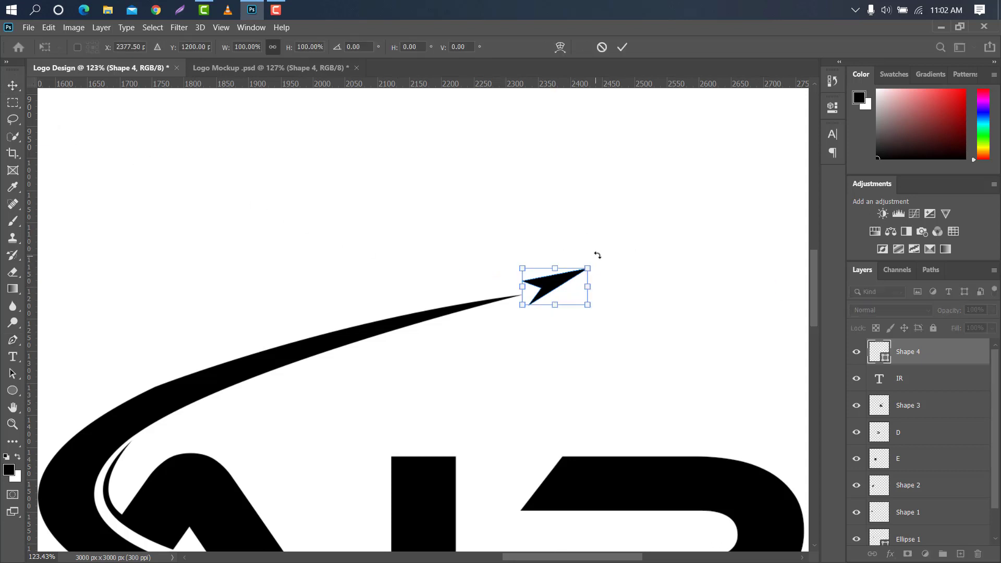
pyautogui.moveTo(568, 285); pyautogui.dragTo(561, 286)
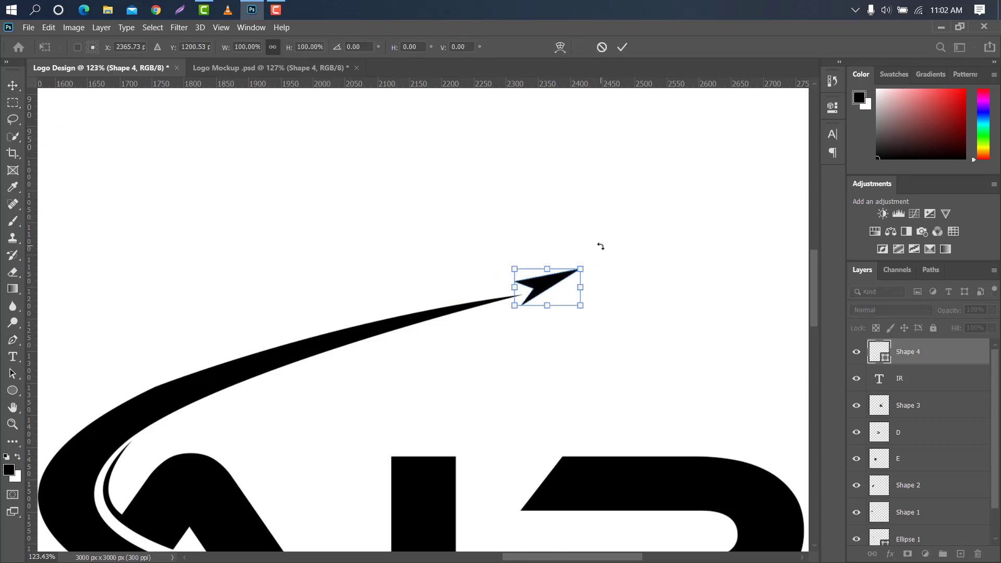
pyautogui.click(624, 51)
# Step: Add the text "DRONE FLY" on a new text layer below the V and E of the logo
pyautogui.scroll(-10, 245, 223)
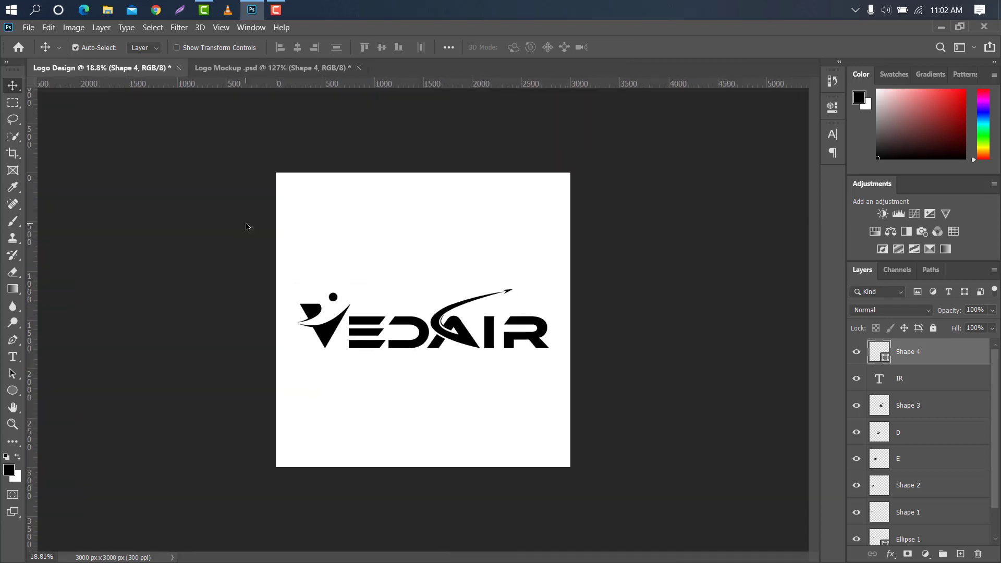
pyautogui.scroll(3, 461, 296)
pyautogui.click(12, 356)
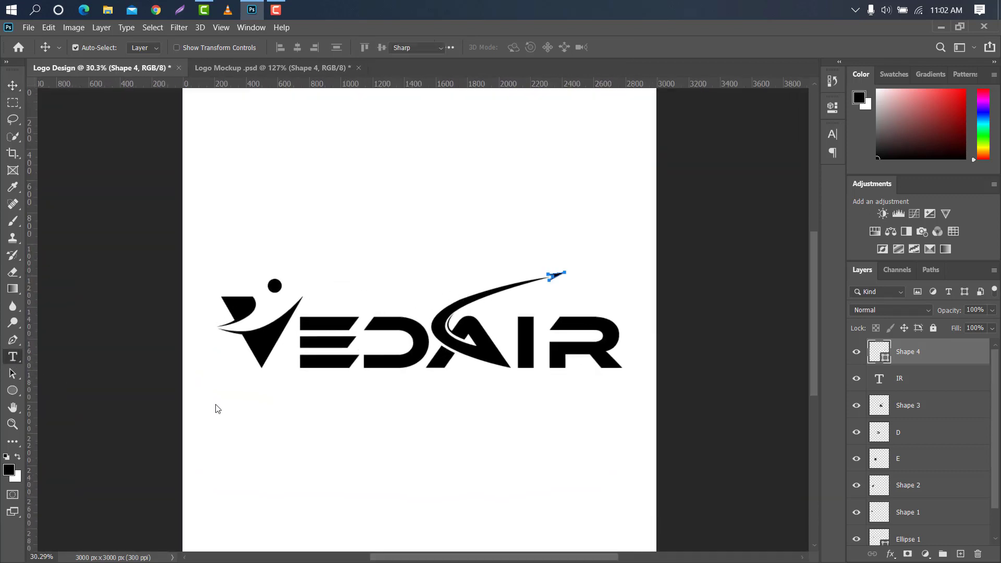
pyautogui.click(238, 390)
pyautogui.press('BackSpace')
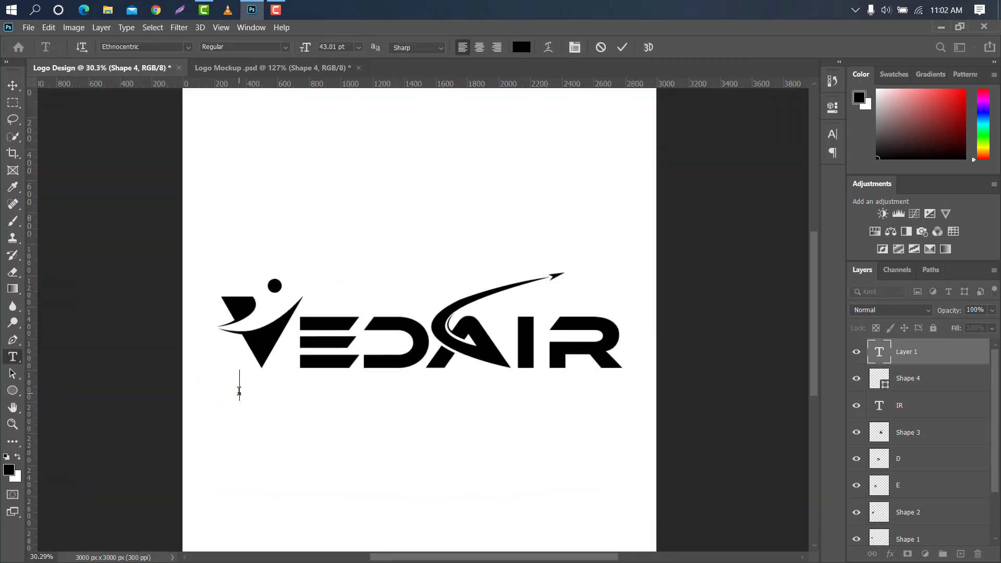
pyautogui.write('DRONE')
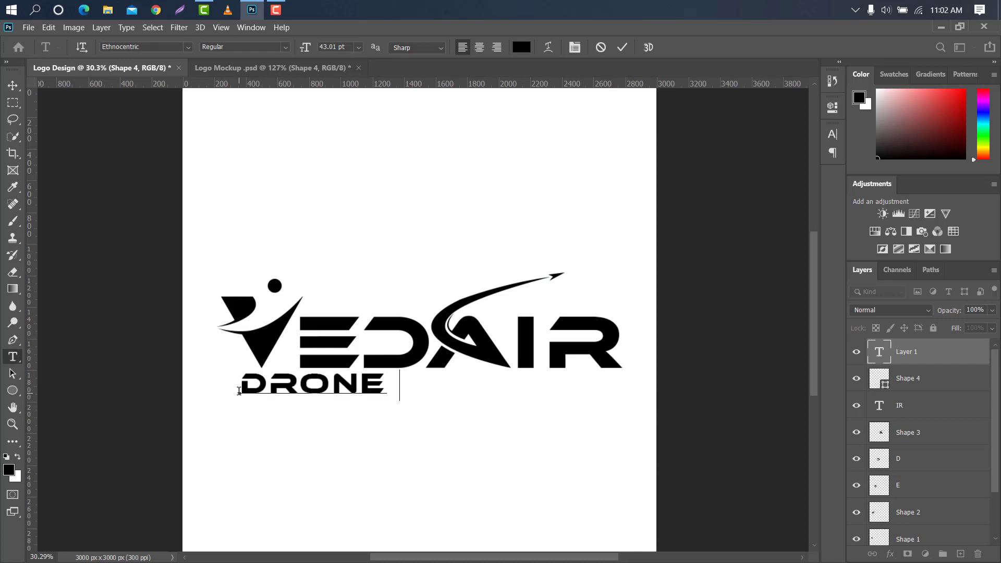
pyautogui.write(' FLY')
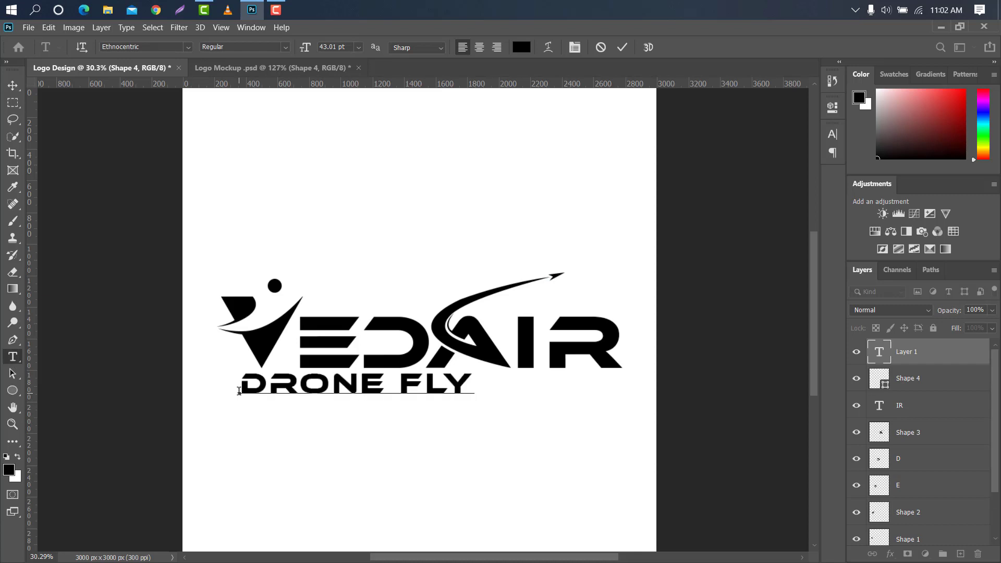
pyautogui.click(620, 48)
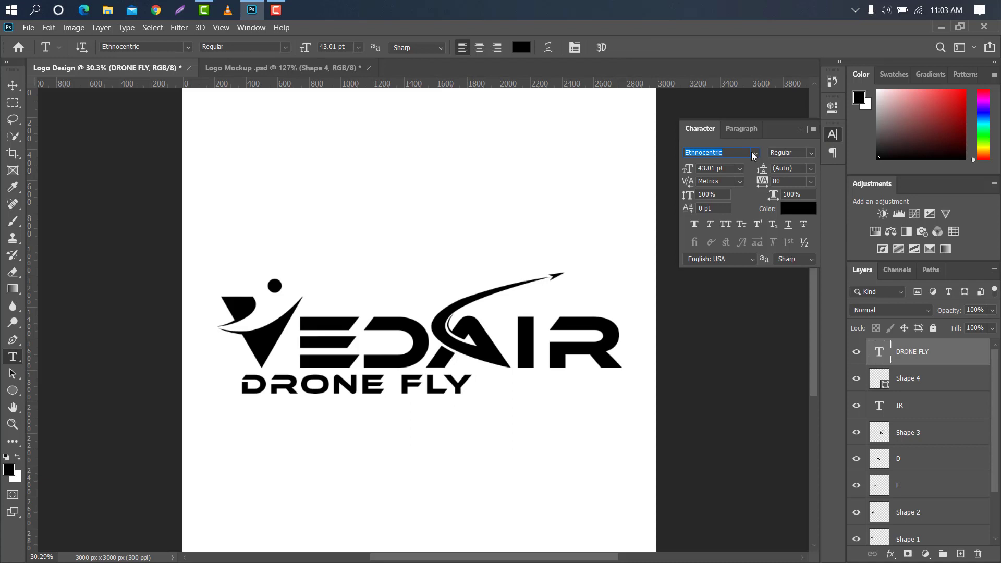
# Step: Change the DRONE FLY font to Richardson Brand and shift the text sideways to start under the V's lower point
pyautogui.click(753, 155)
pyautogui.click(755, 204)
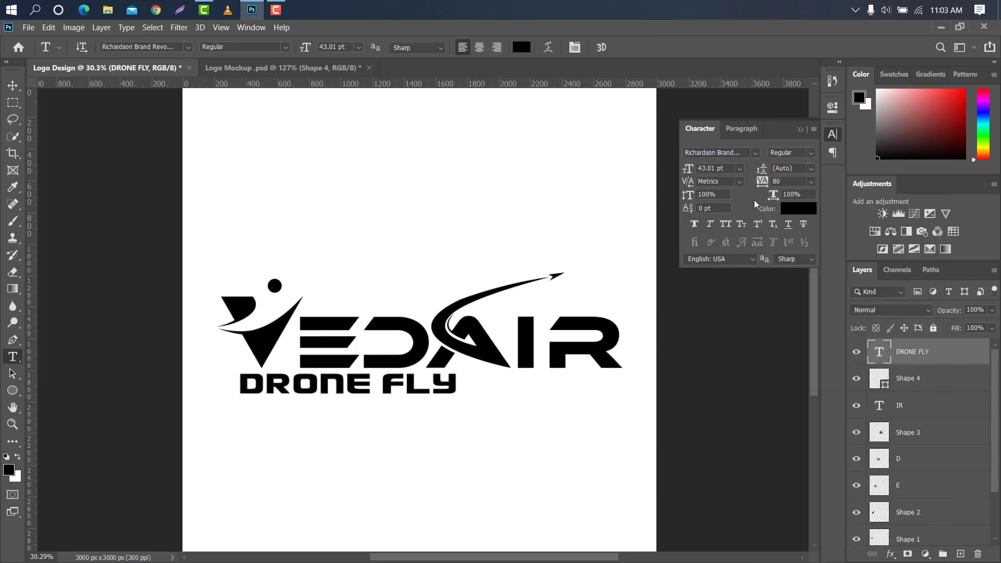
pyautogui.click(800, 130)
pyautogui.press('v')
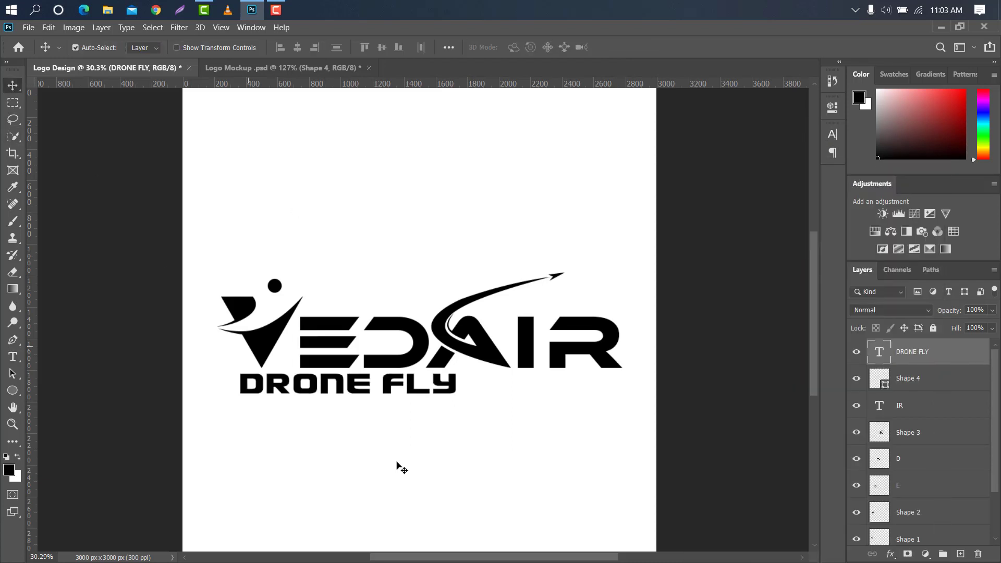
pyautogui.moveTo(353, 389); pyautogui.dragTo(372, 389)
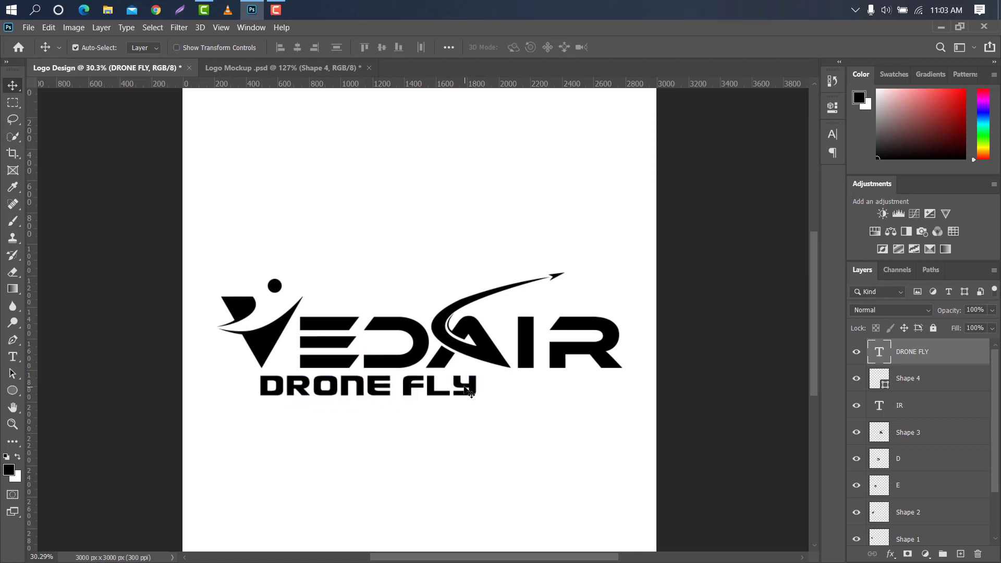
# Step: Duplicate the DRONE FLY text to its right on the same line and replace the copy's wording with "PROJECT"
pyautogui.moveTo(467, 387); pyautogui.dragTo(694, 389)
pyautogui.doubleClick(877, 357)
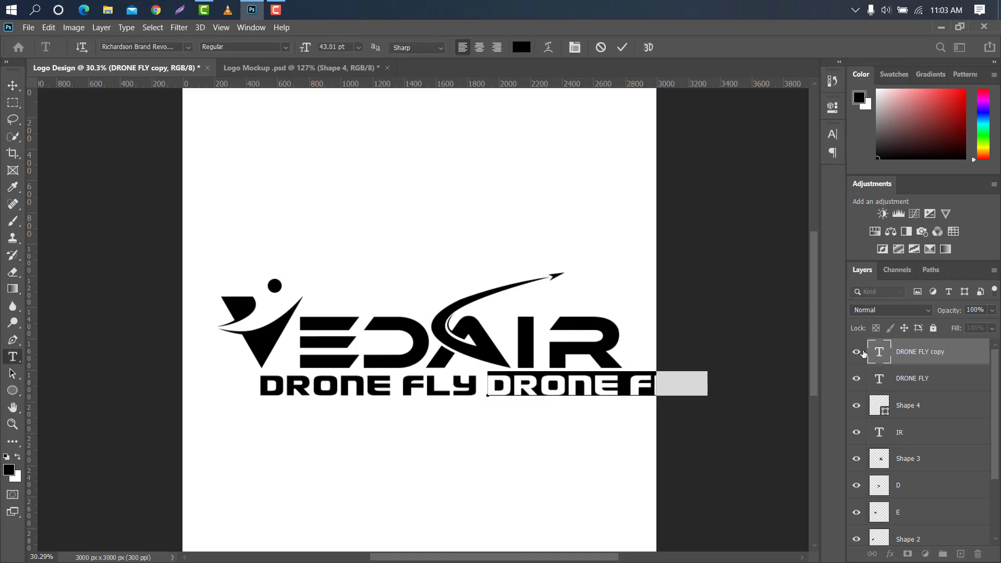
pyautogui.press('BackSpace')
pyautogui.write('PROJECT')
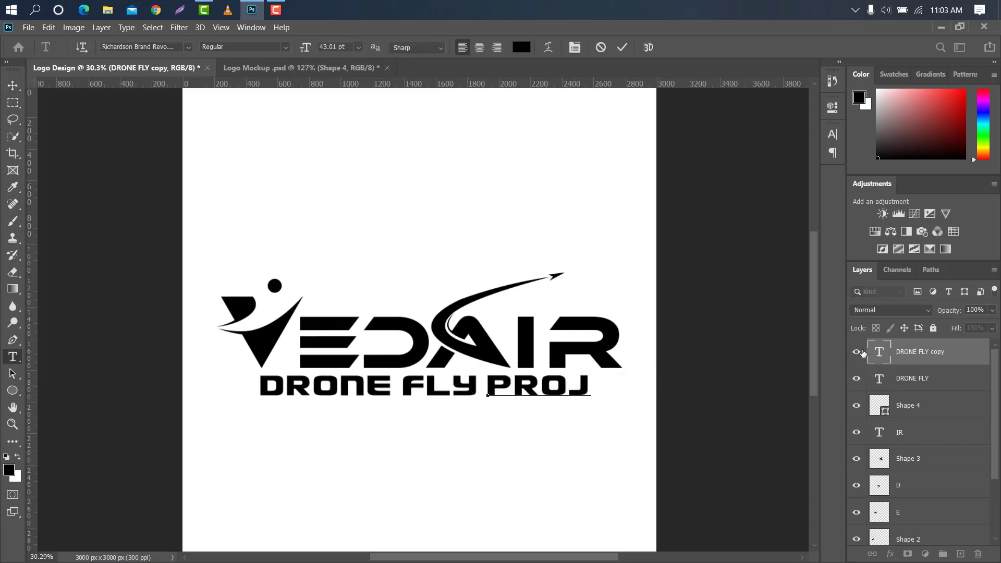
pyautogui.click(623, 48)
# Step: Scale the DRONE FLY and PROJECT texts together to 88.88% so the tagline ends flush with the R
pyautogui.keyDown('ctrl'); pyautogui.click(953, 379); pyautogui.keyUp('ctrl')
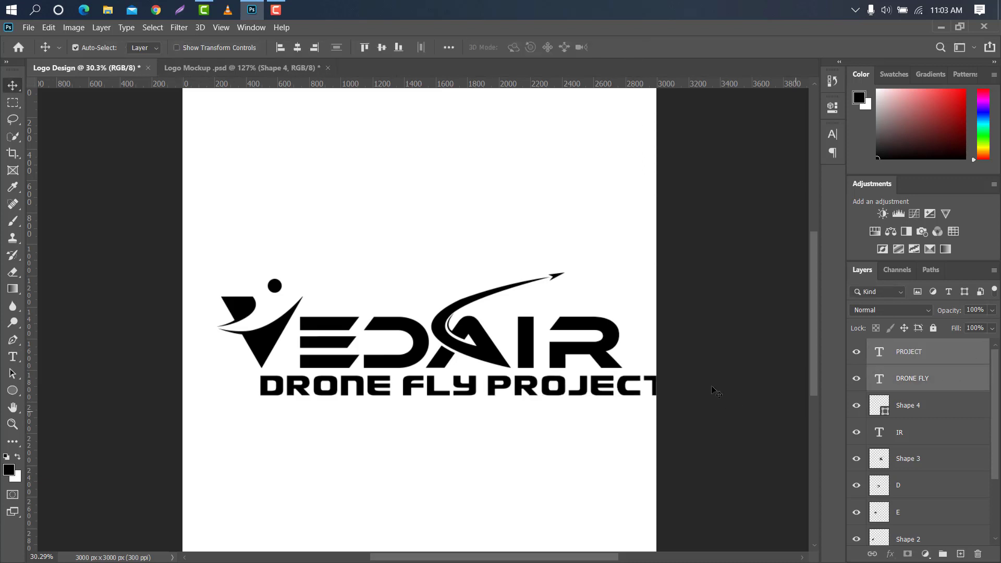
pyautogui.hotkey('ctrl', 't')
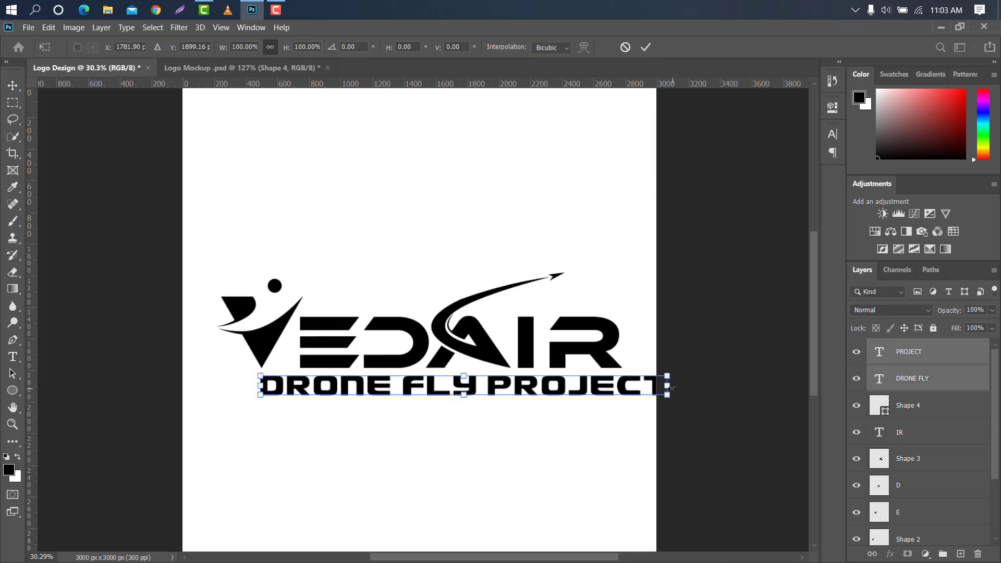
pyautogui.moveTo(672, 388); pyautogui.dragTo(627, 380)
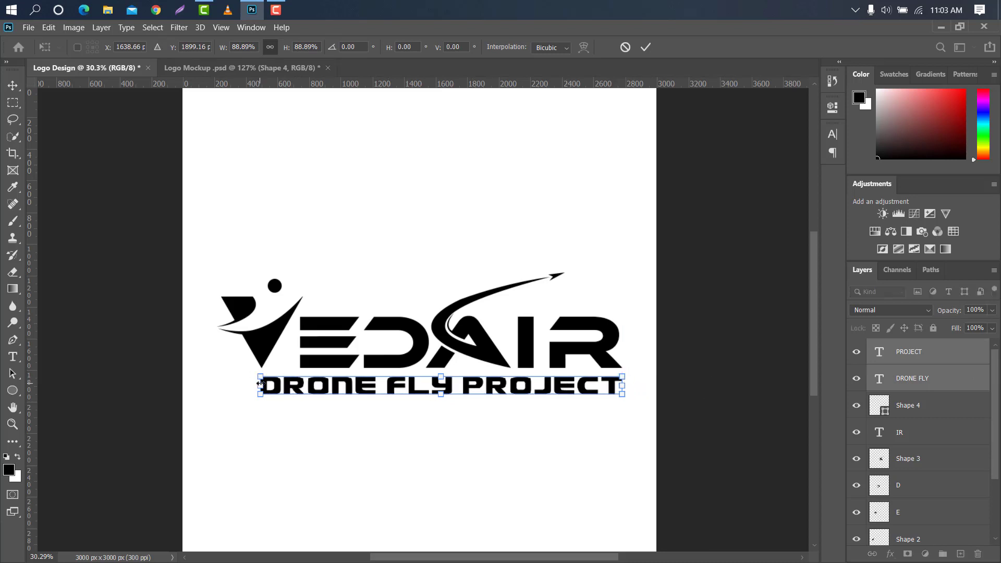
pyautogui.moveTo(260, 383); pyautogui.dragTo(261, 384)
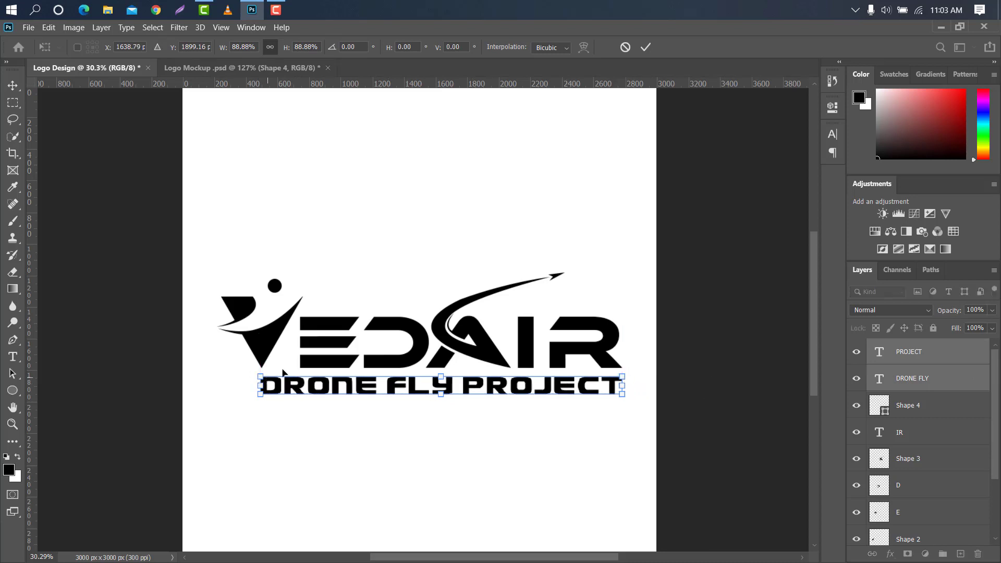
pyautogui.click(644, 47)
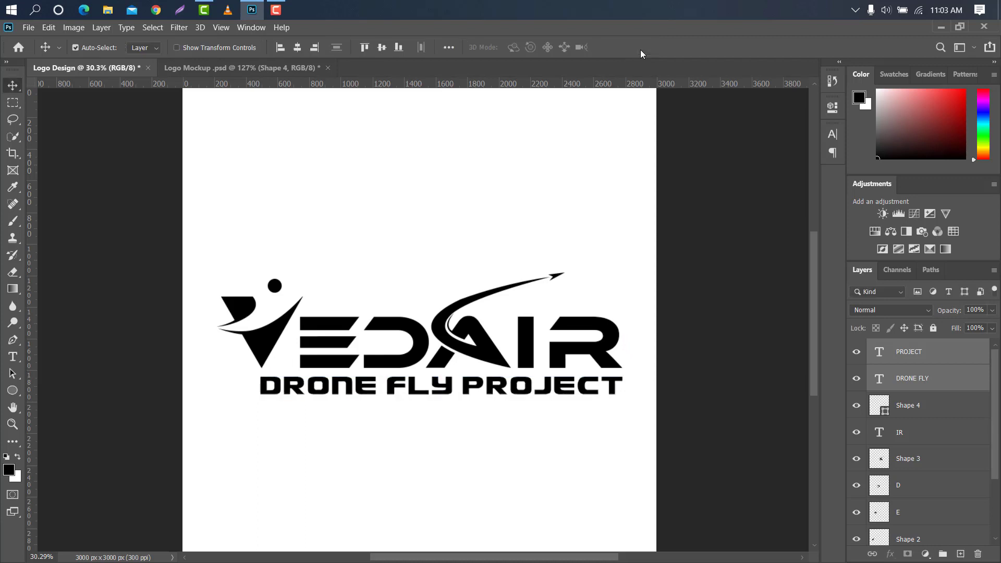
# Step: Select all logo and tagline layers, scale them together to 104.66% and centre them on the canvas at X 1500, Y 1500 px
pyautogui.keyDown('ctrl'); pyautogui.click(928, 405); pyautogui.keyUp('ctrl')
pyautogui.keyDown('ctrl'); pyautogui.click(927, 434); pyautogui.keyUp('ctrl')
pyautogui.keyDown('ctrl'); pyautogui.click(929, 460); pyautogui.keyUp('ctrl')
pyautogui.keyDown('ctrl'); pyautogui.click(929, 486); pyautogui.keyUp('ctrl')
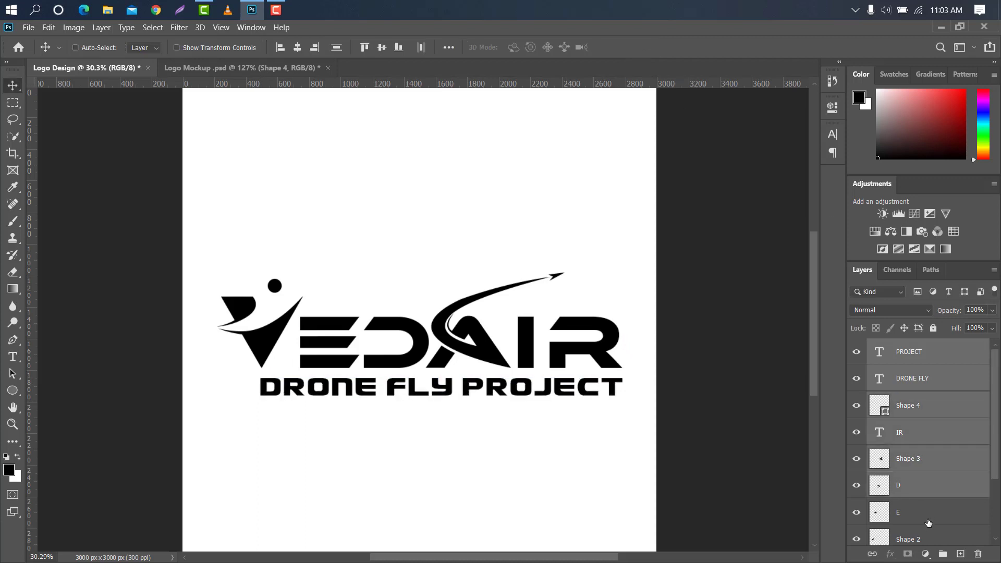
pyautogui.keyDown('ctrl'); pyautogui.click(932, 513); pyautogui.keyUp('ctrl')
pyautogui.keyDown('ctrl'); pyautogui.click(942, 542); pyautogui.keyUp('ctrl')
pyautogui.scroll(-1, 941, 521)
pyautogui.scroll(-1, 938, 495)
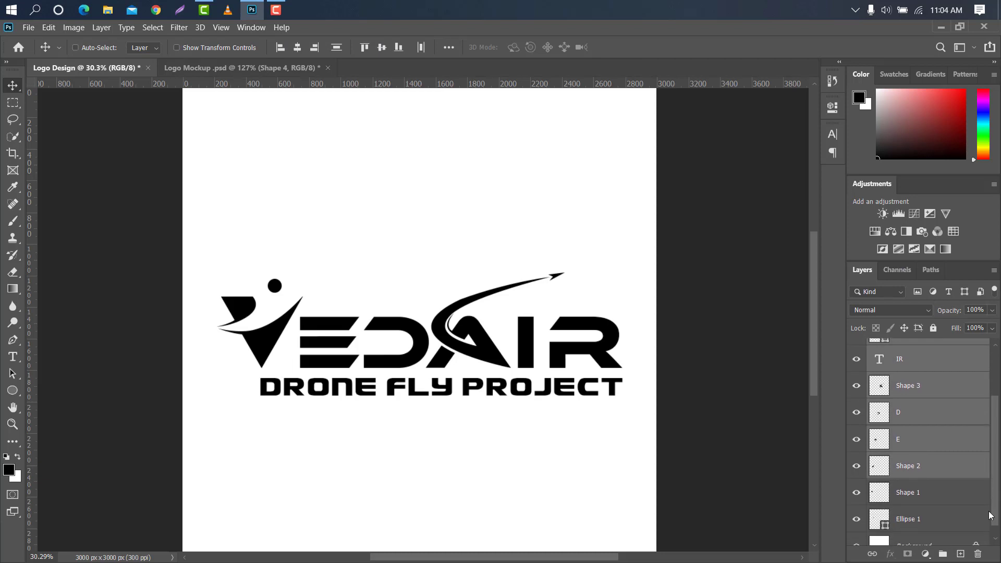
pyautogui.keyDown('ctrl'); pyautogui.click(938, 492); pyautogui.keyUp('ctrl')
pyautogui.keyDown('ctrl'); pyautogui.click(933, 516); pyautogui.keyUp('ctrl')
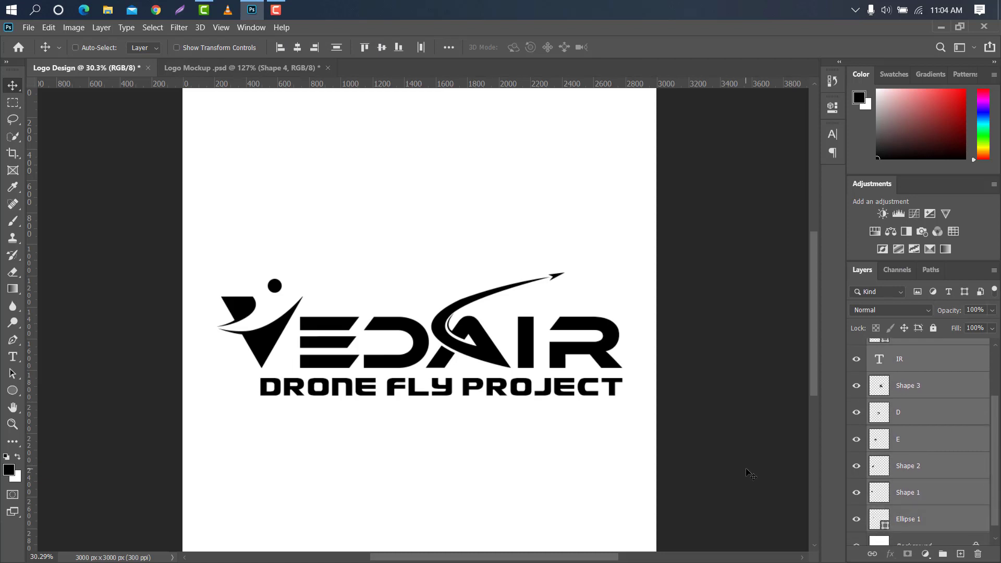
pyautogui.hotkey('ctrl', 't')
pyautogui.scroll(-6, 492, 253)
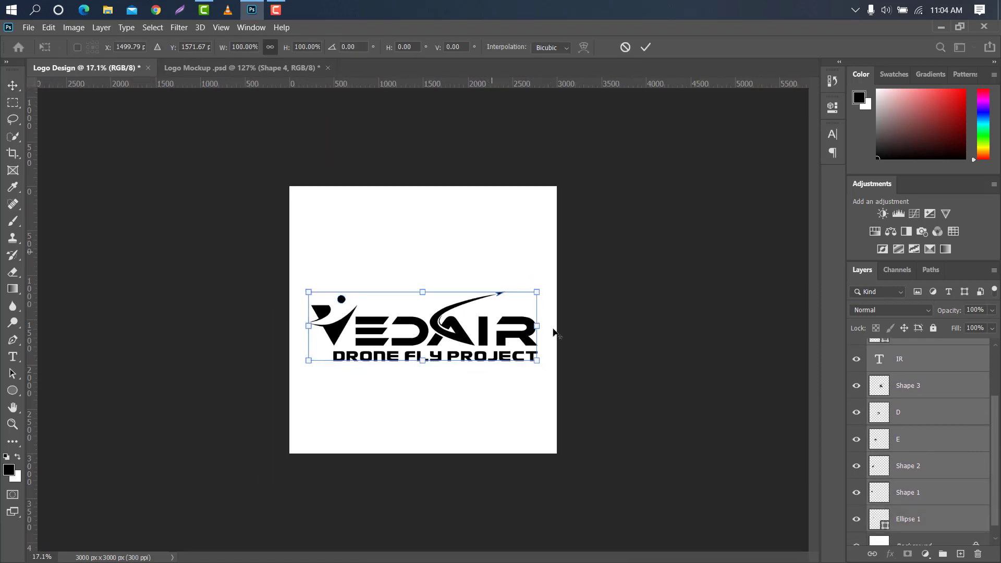
pyautogui.scroll(4, 448, 313)
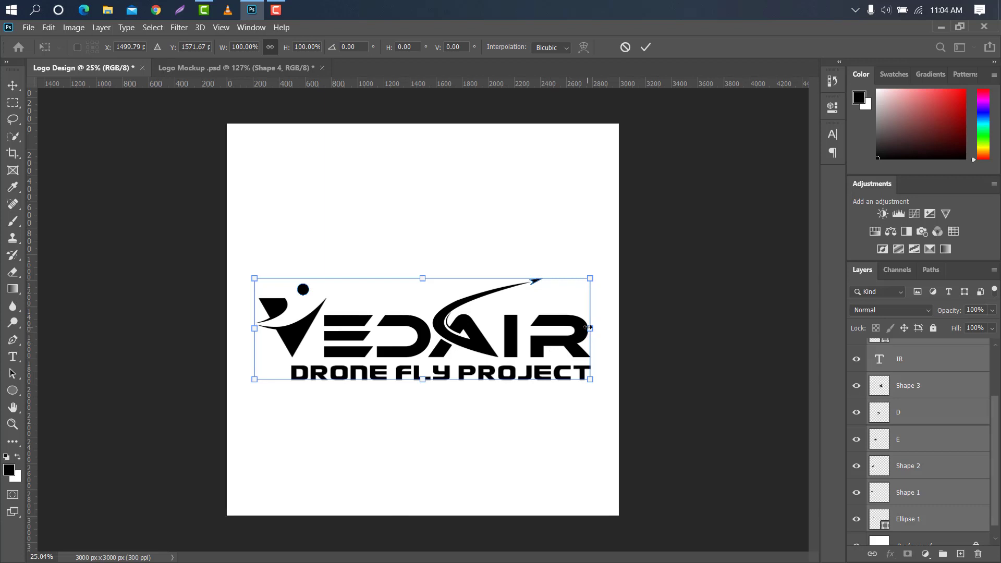
pyautogui.moveTo(589, 328)
pyautogui.mouseDown()
pyautogui.moveTo(573, 327)
pyautogui.moveTo(607, 328)
pyautogui.mouseUp()
pyautogui.moveTo(546, 317)
pyautogui.mouseDown()
pyautogui.moveTo(529, 310)
pyautogui.moveTo(548, 308)
pyautogui.moveTo(538, 308)
pyautogui.mouseUp()
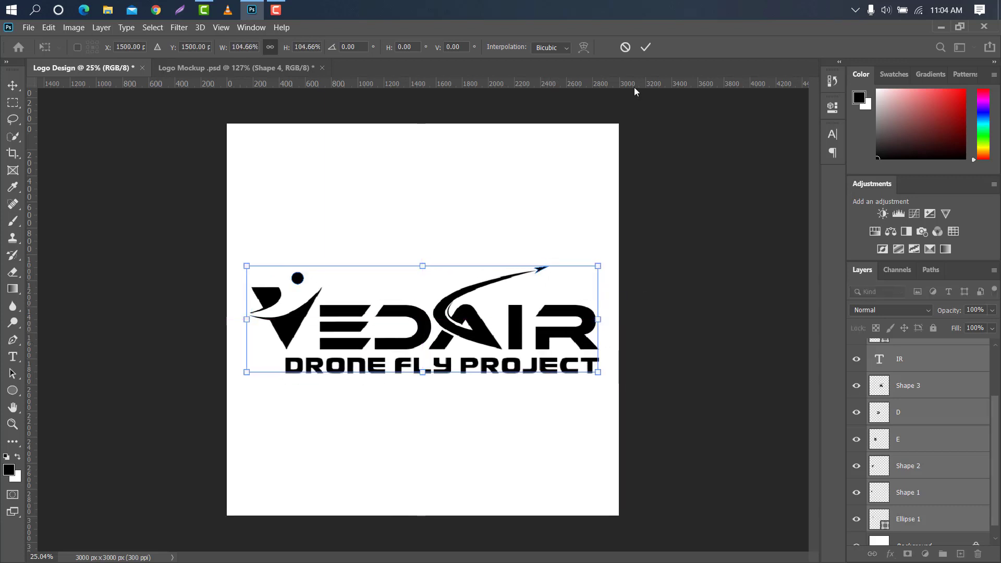
pyautogui.click(645, 47)
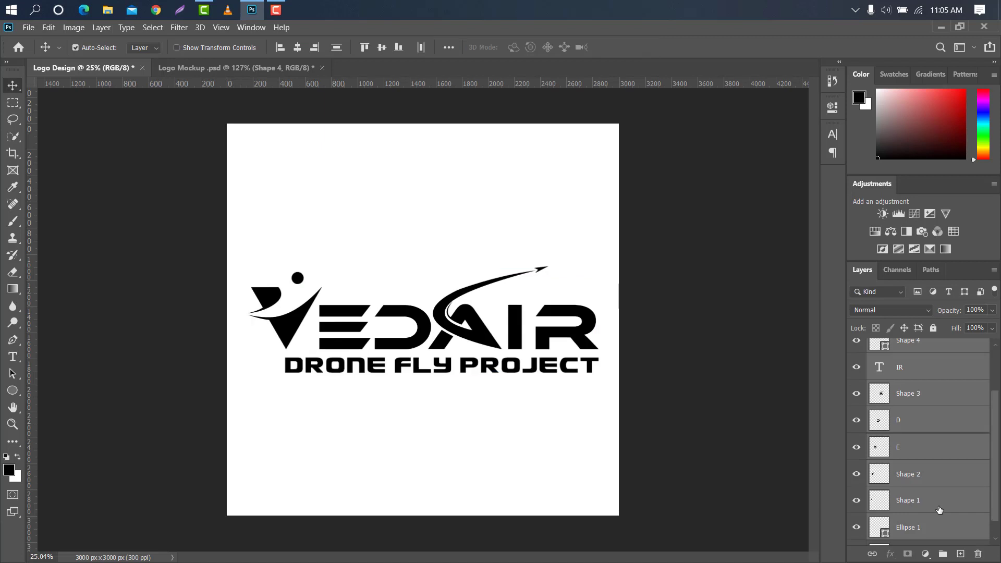
# Step: Add a blue linear gradient overlay at 36% scale to Shape 2, the V's lower part, and shift the gradient slightly downward
pyautogui.click(950, 474)
pyautogui.scroll(2, 938, 469)
pyautogui.doubleClick(970, 531)
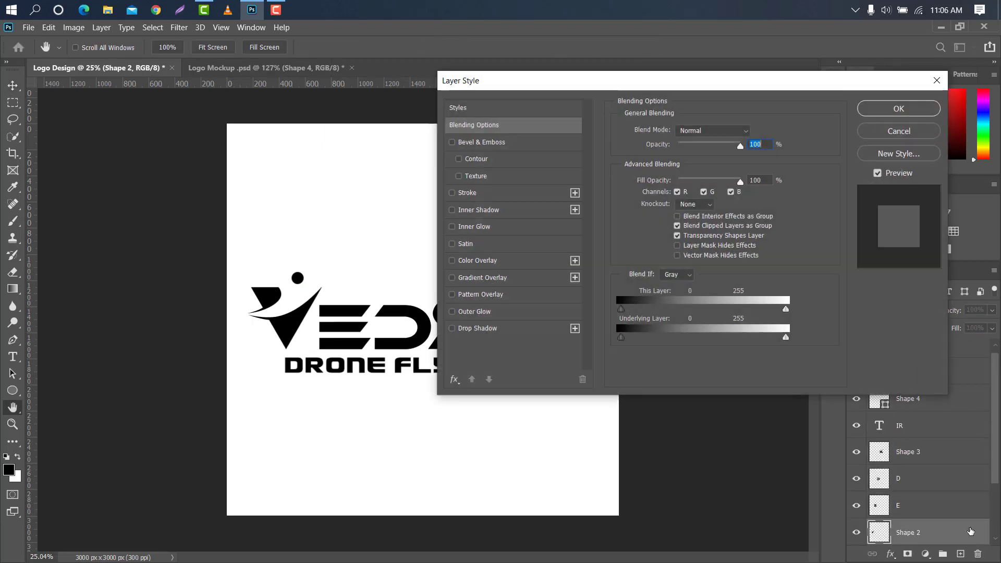
pyautogui.click(537, 282)
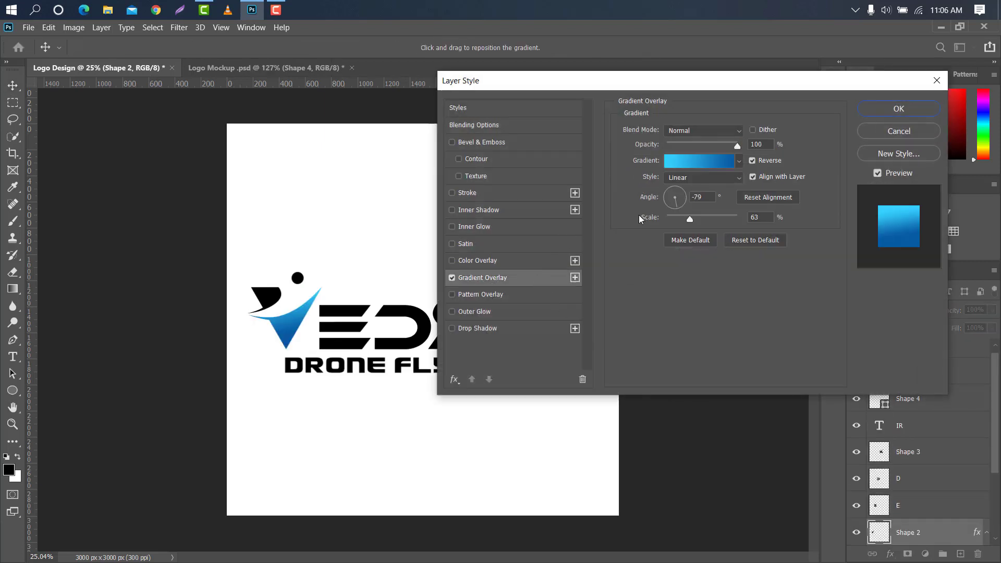
pyautogui.moveTo(691, 222); pyautogui.dragTo(677, 219)
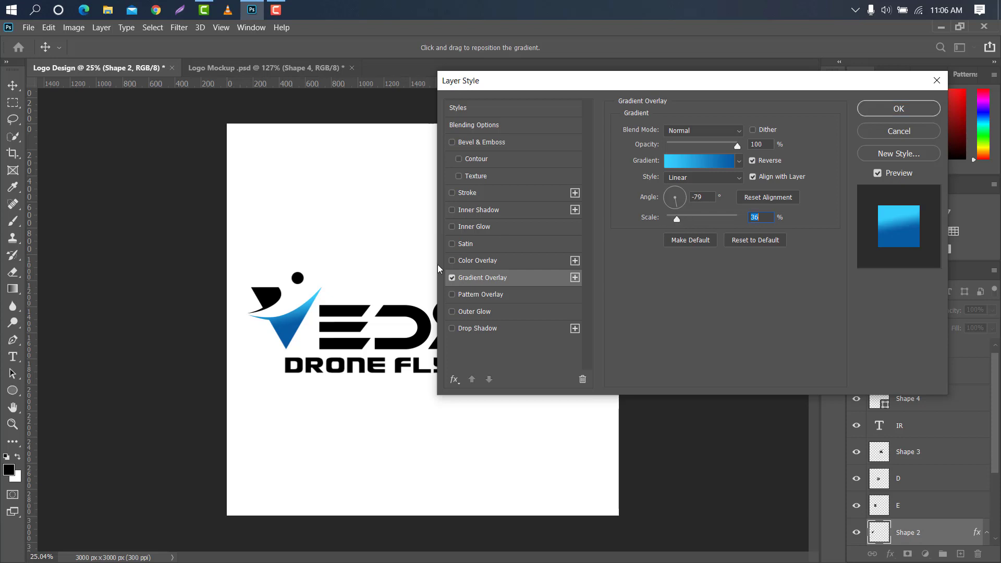
pyautogui.moveTo(296, 311); pyautogui.dragTo(294, 320)
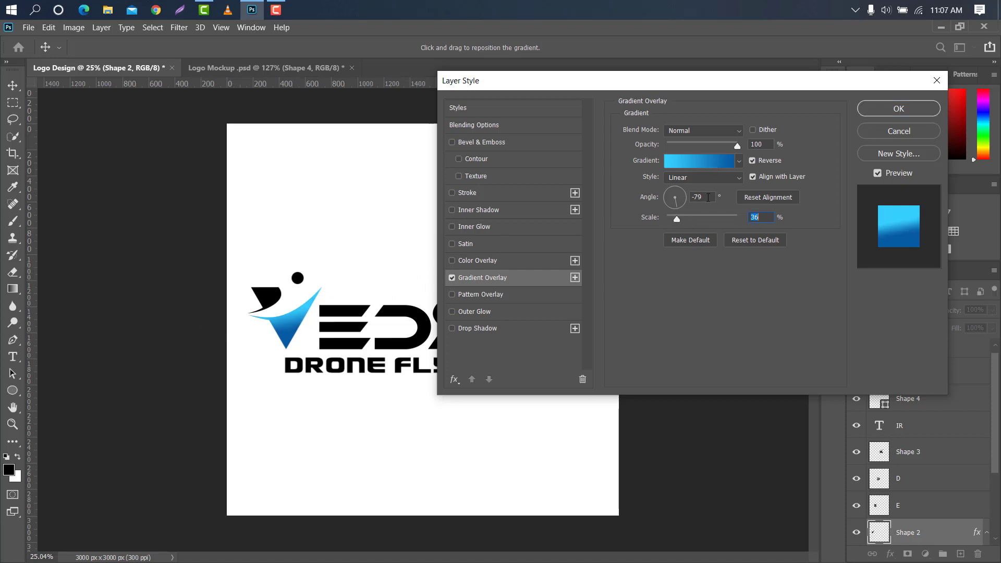
# Step: Use 085ba4 for the gradient's start stop and 36d0ff for its end stop, and apply the overlay to Shape 2
pyautogui.click(712, 162)
pyautogui.doubleClick(710, 308)
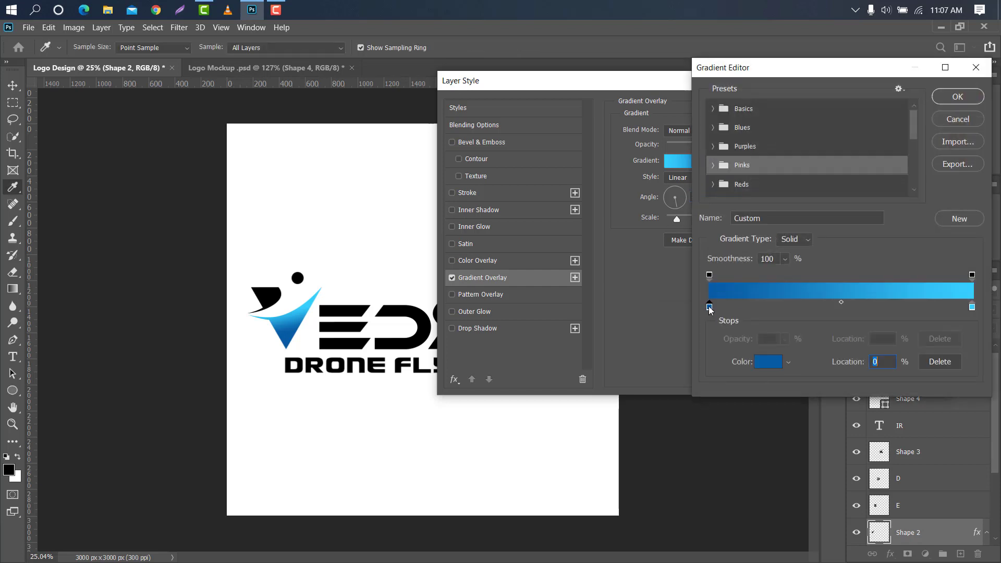
pyautogui.moveTo(892, 283); pyautogui.dragTo(853, 283)
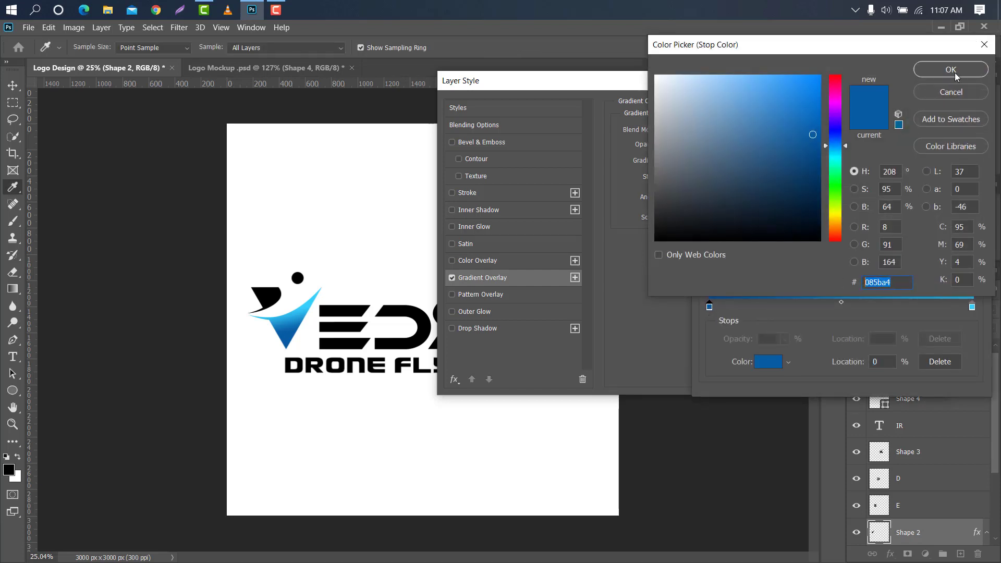
pyautogui.click(954, 74)
pyautogui.doubleClick(971, 307)
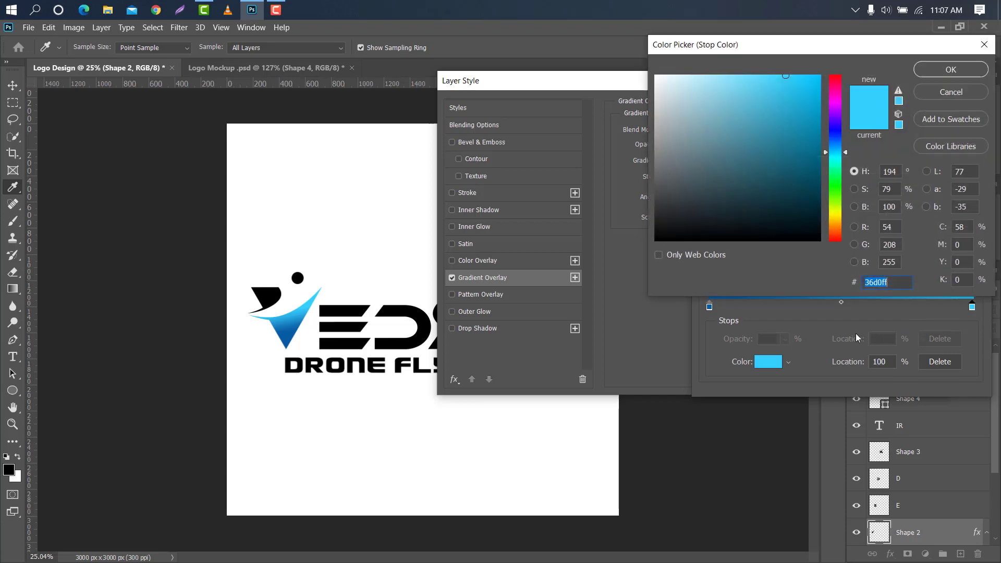
pyautogui.click(949, 69)
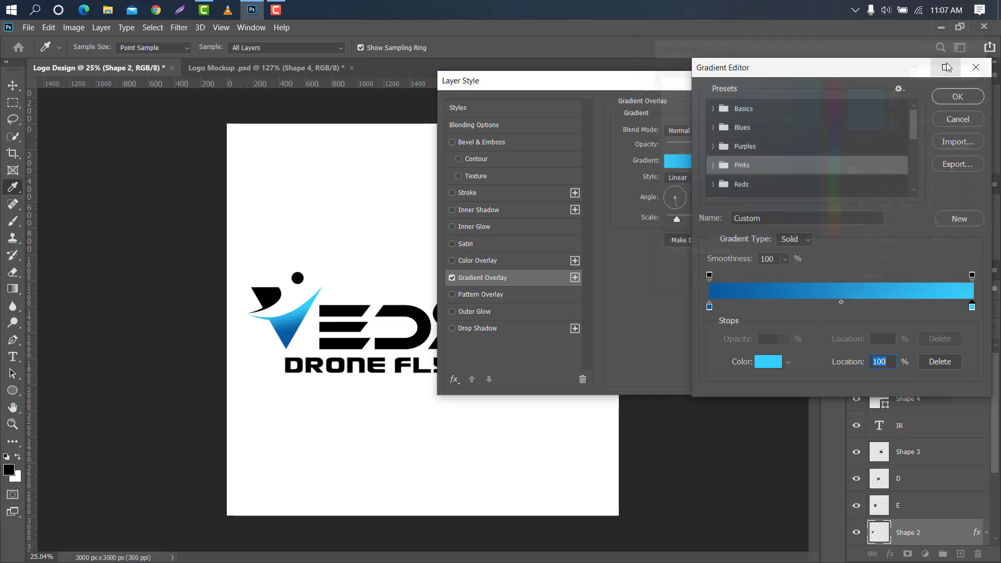
pyautogui.click(955, 92)
pyautogui.click(874, 109)
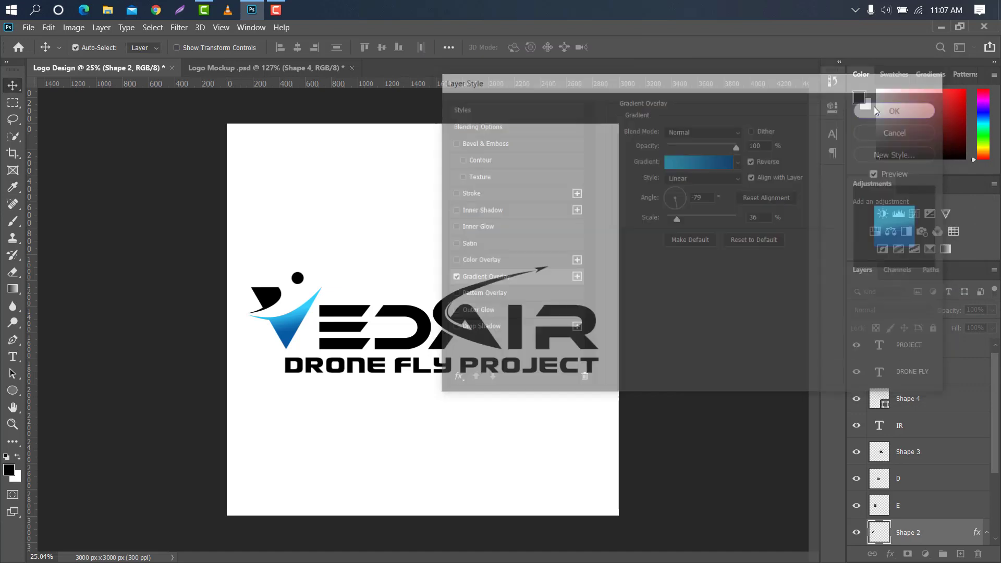
# Step: Apply the same blue gradient overlay at -79° and 36% scale to the letters E and D
pyautogui.click(340, 316)
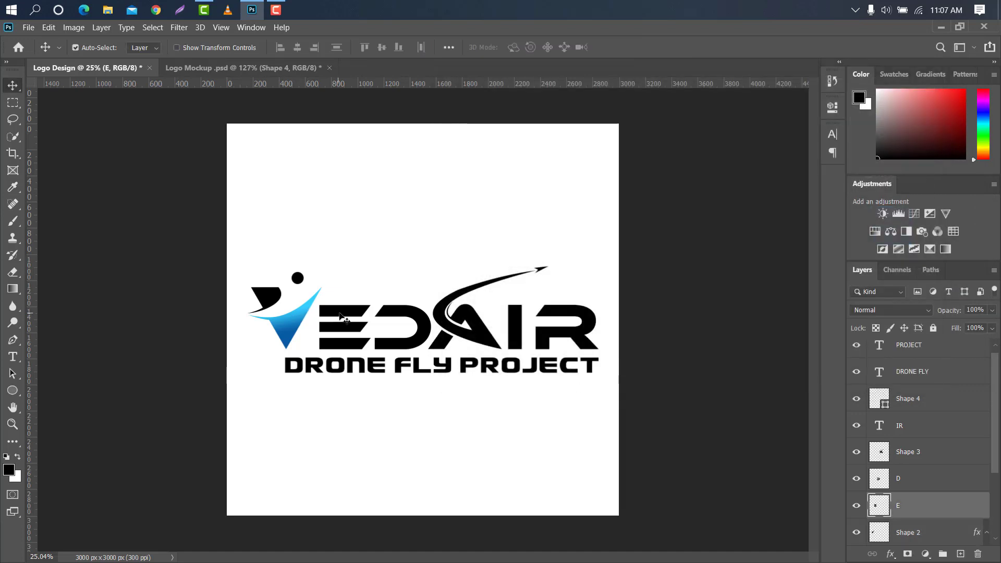
pyautogui.doubleClick(963, 509)
pyautogui.click(521, 282)
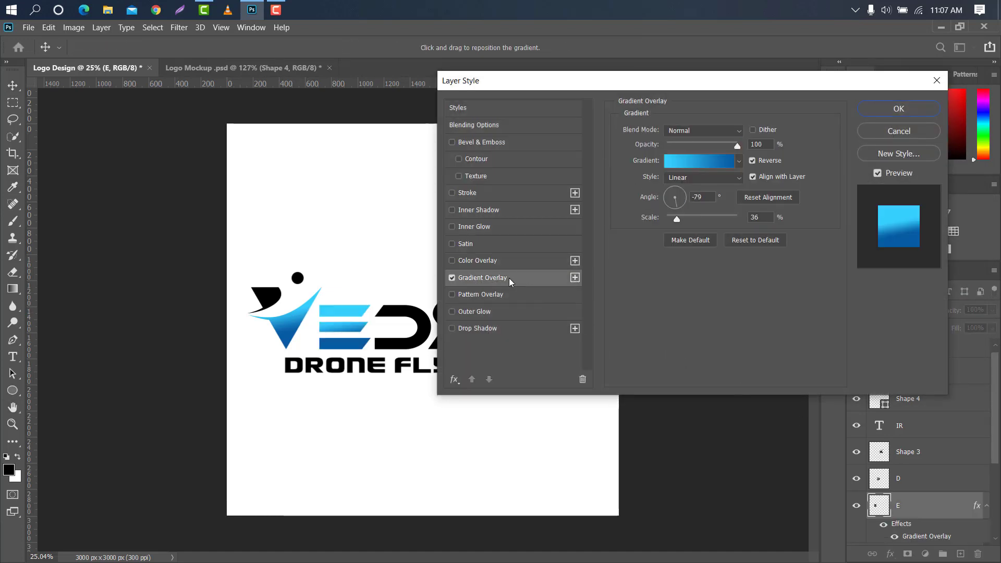
pyautogui.click(897, 109)
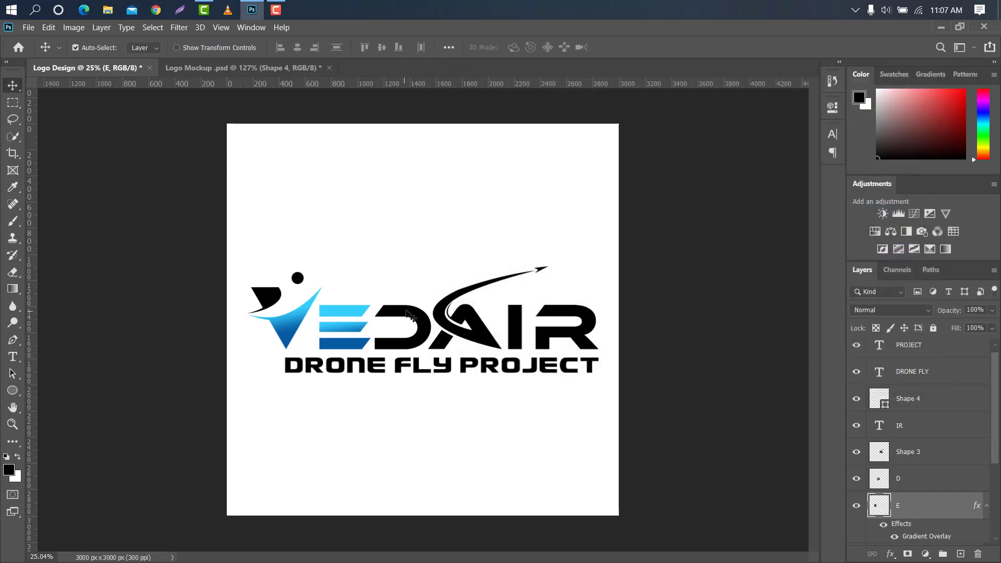
pyautogui.click(408, 313)
pyautogui.doubleClick(955, 484)
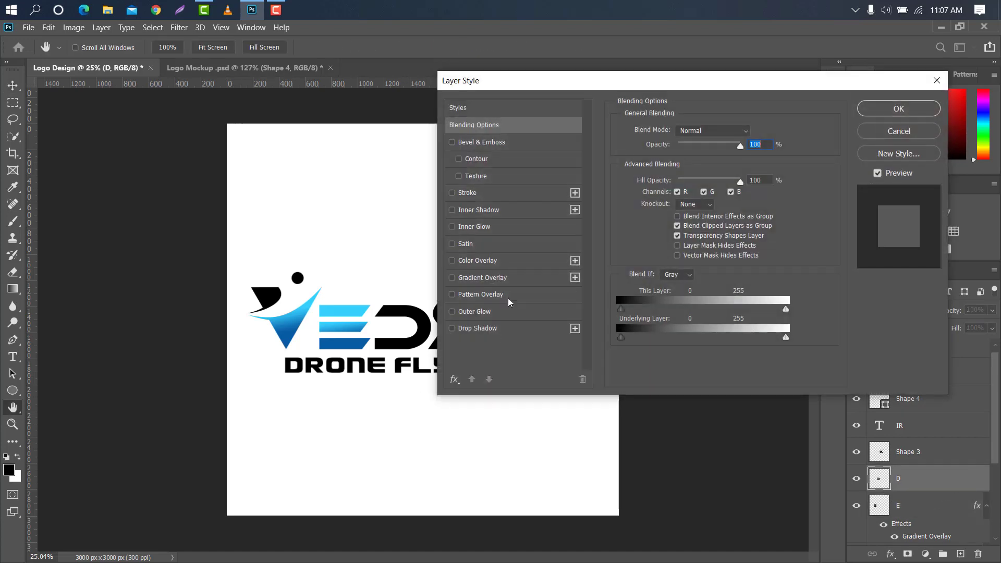
pyautogui.click(514, 282)
pyautogui.click(876, 110)
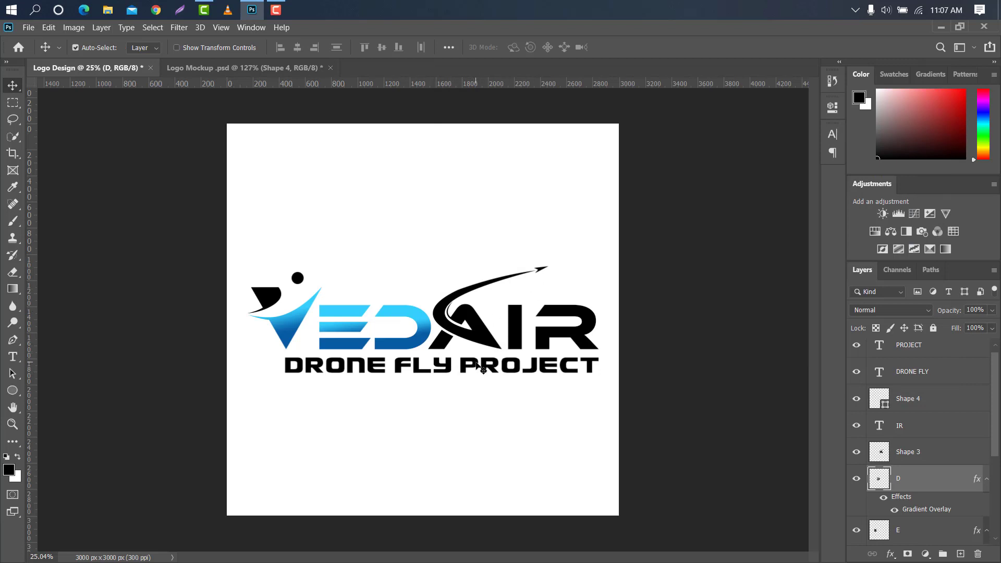
# Step: Add the blue gradient overlay to the PROJECT text with its scale set to 60%
pyautogui.click(478, 364)
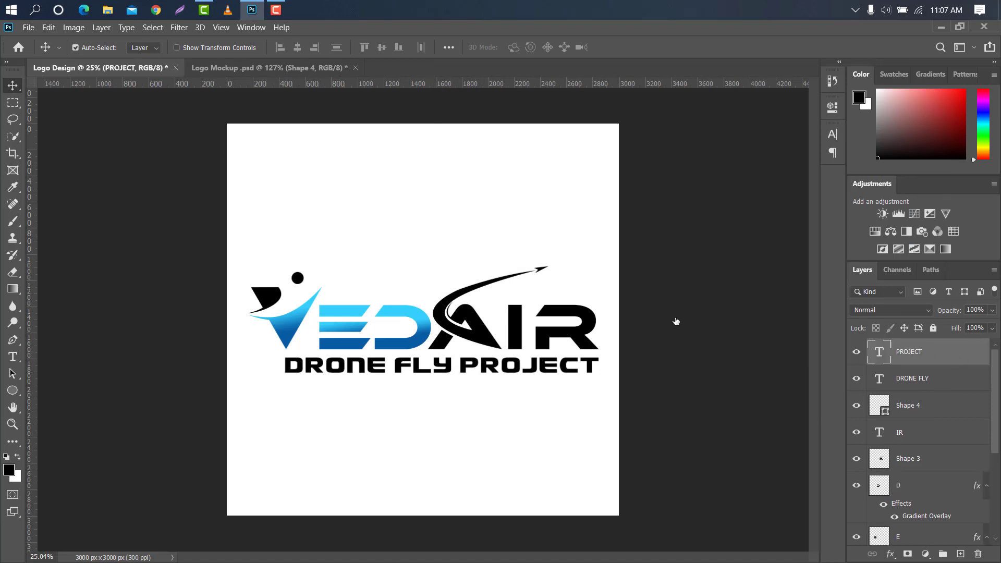
pyautogui.click(534, 278)
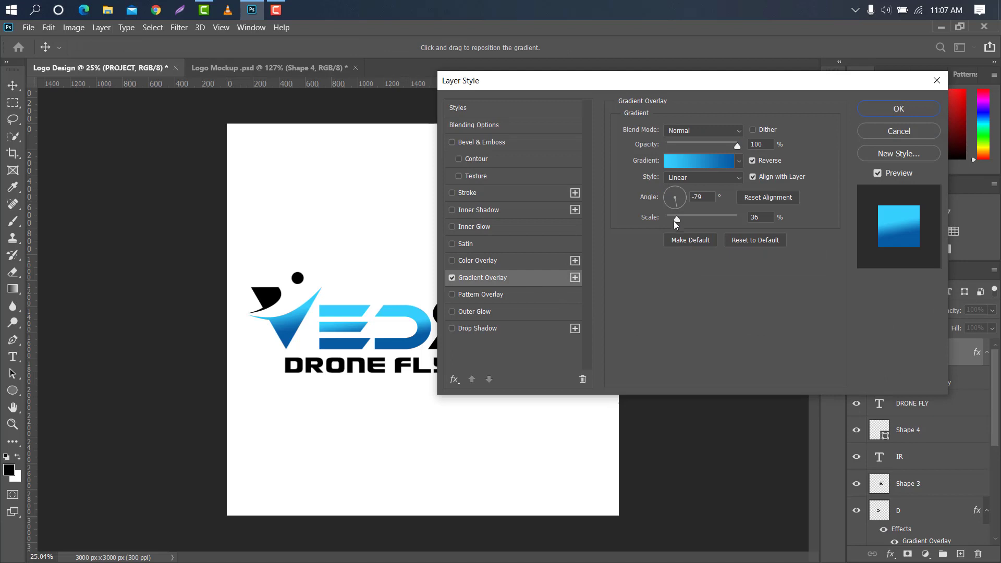
pyautogui.moveTo(681, 219); pyautogui.dragTo(686, 219)
pyautogui.moveTo(628, 82); pyautogui.dragTo(760, 63)
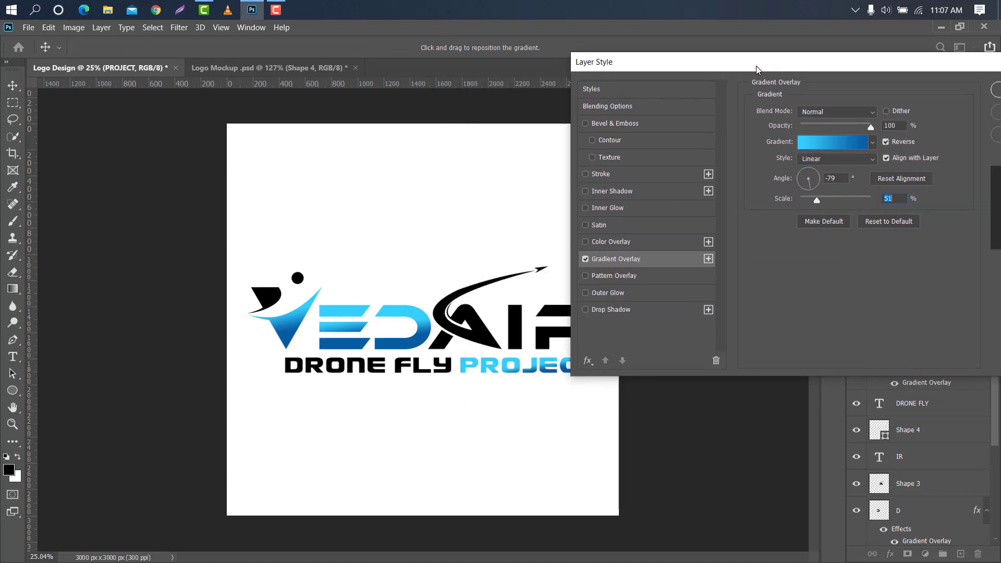
pyautogui.moveTo(830, 203); pyautogui.dragTo(832, 204)
pyautogui.moveTo(733, 65); pyautogui.dragTo(647, 51)
pyautogui.click(943, 75)
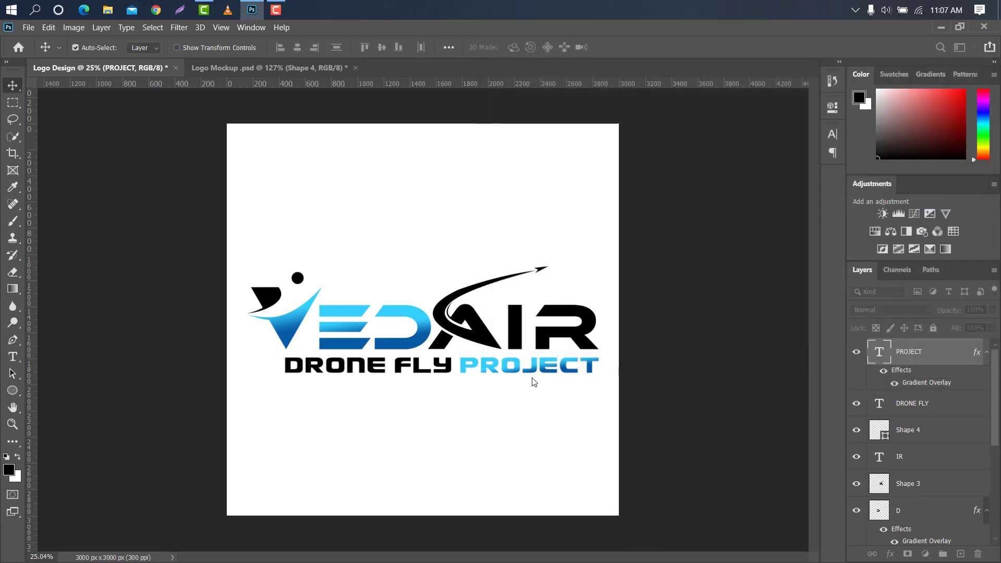
# Step: Add the blue gradient overlay at 73% scale to Shape 4, the arrowhead at the swoosh's tip
pyautogui.click(538, 272)
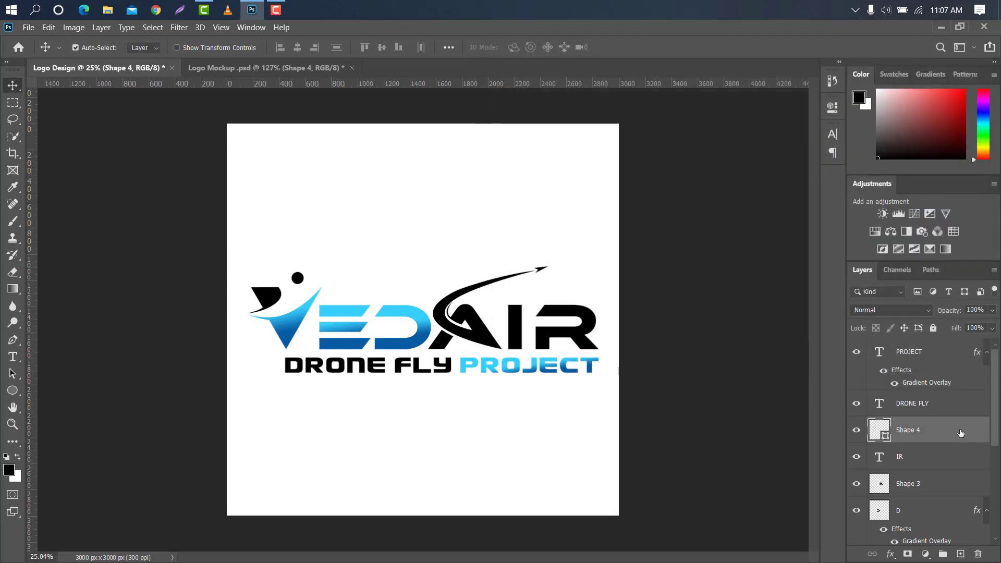
pyautogui.doubleClick(943, 427)
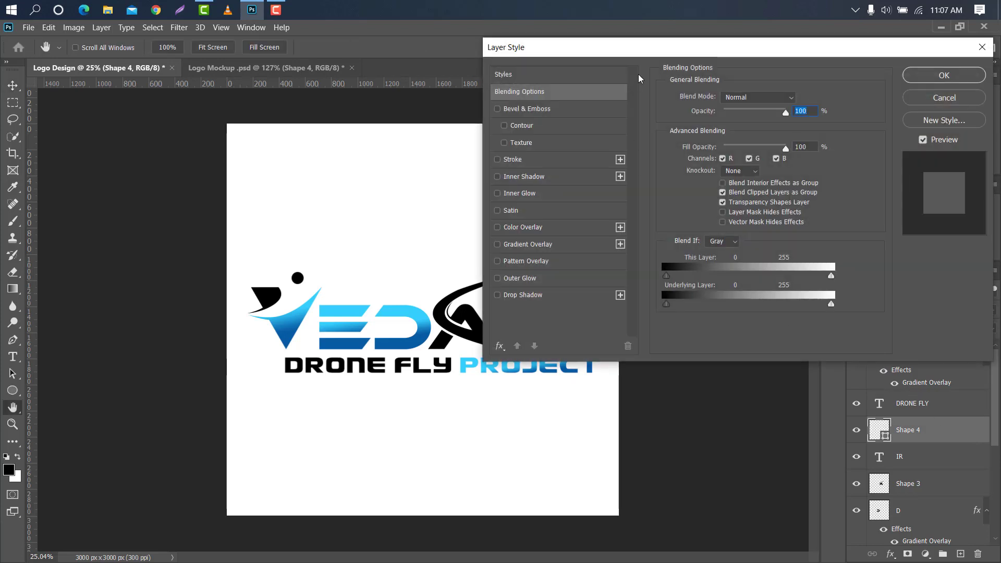
pyautogui.moveTo(766, 74); pyautogui.dragTo(762, 76)
pyautogui.click(684, 263)
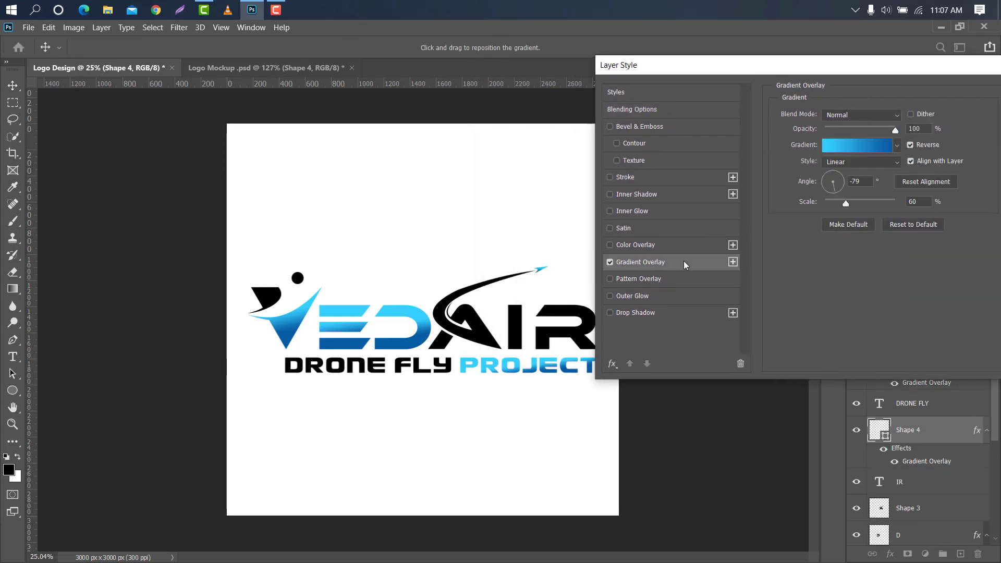
pyautogui.moveTo(845, 203); pyautogui.dragTo(853, 204)
pyautogui.moveTo(900, 74); pyautogui.dragTo(674, 89)
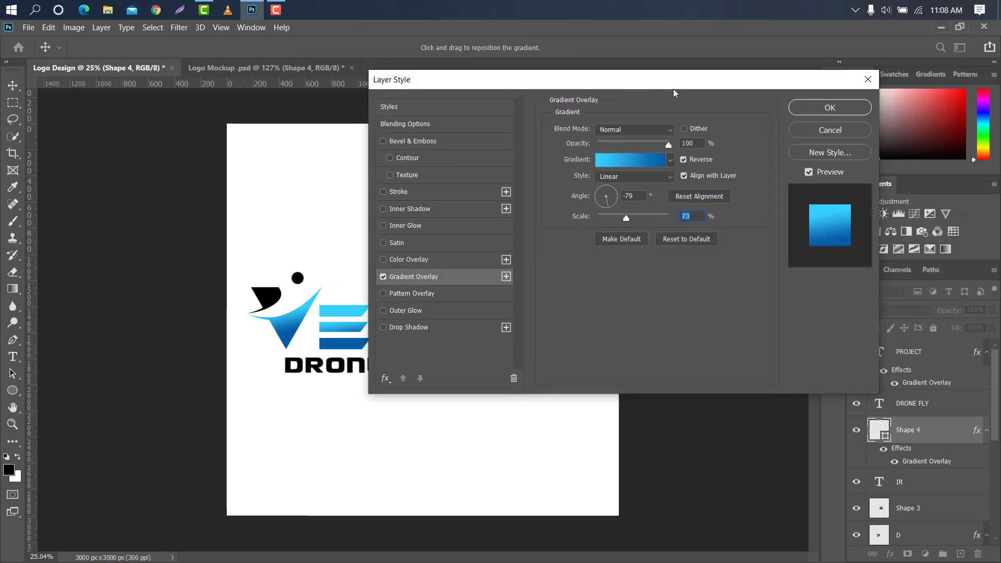
pyautogui.click(829, 108)
# Step: Add a gradient overlay to Shape 1, the V's upper part, and set its scale to 51%
pyautogui.scroll(-3, 937, 469)
pyautogui.click(956, 531)
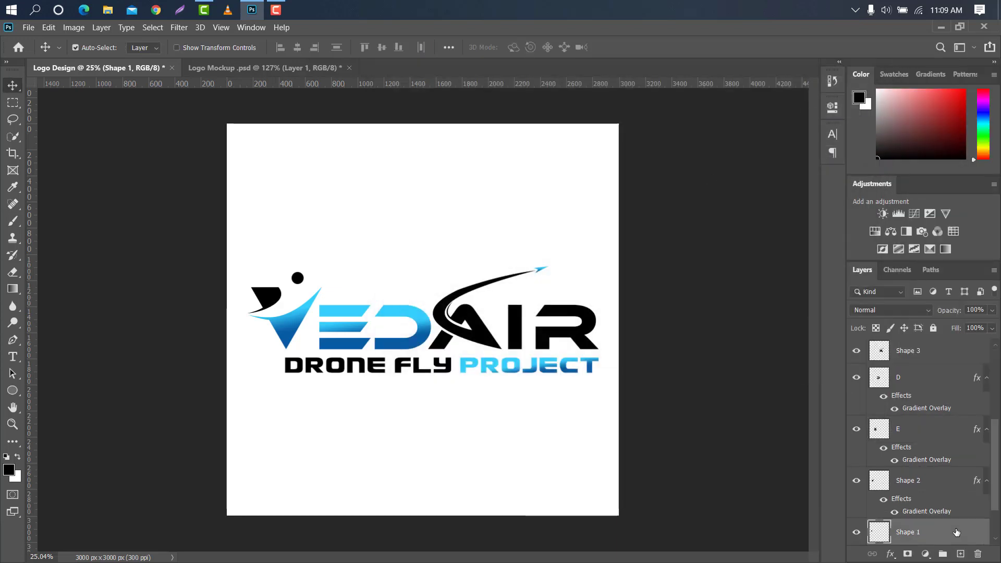
pyautogui.doubleClick(956, 531)
pyautogui.click(451, 278)
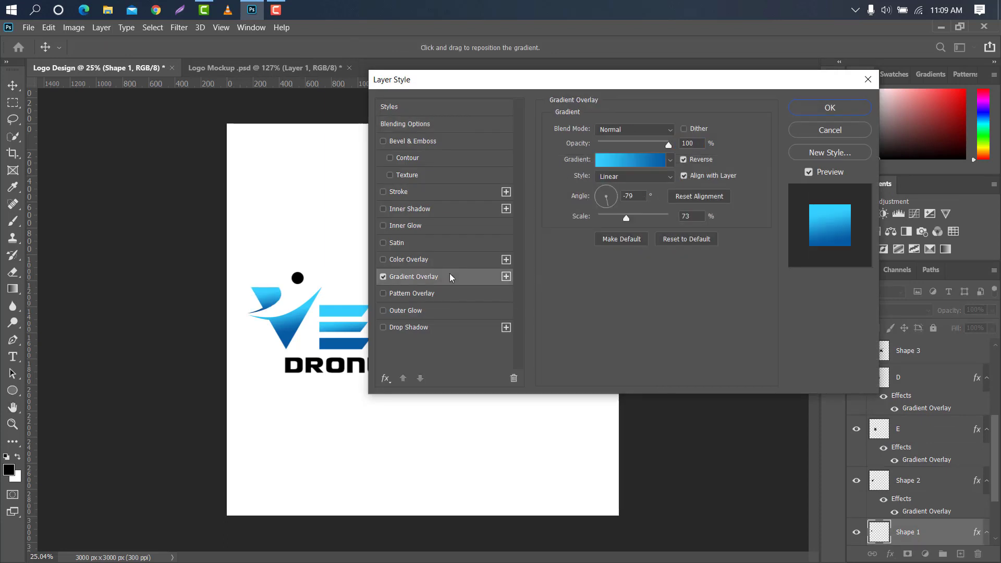
pyautogui.click(695, 218)
pyautogui.write('51')
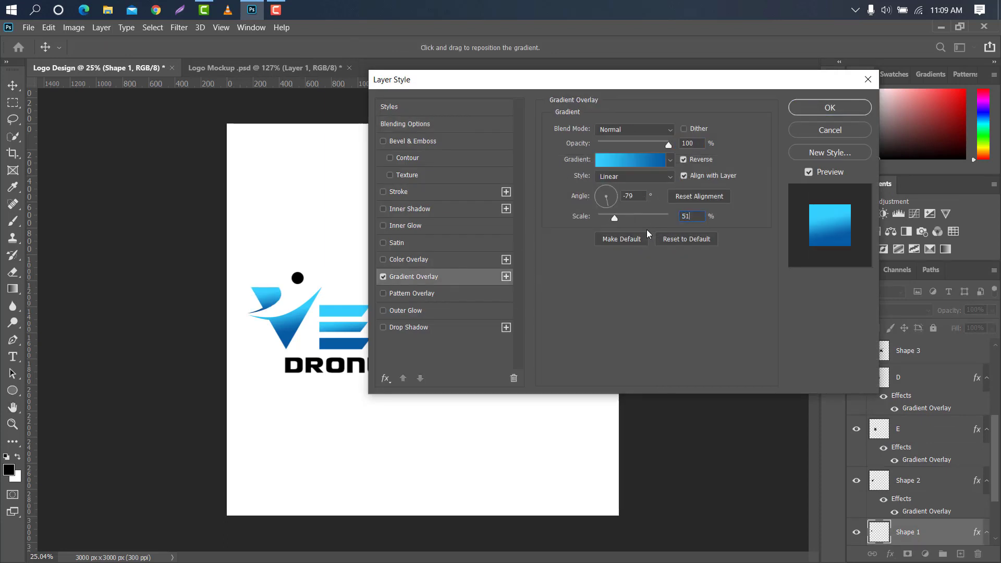
# Step: Recolour Shape 1's gradient with stops e43f16 and ffb61a, and apply the overlay at 61% scale
pyautogui.click(640, 162)
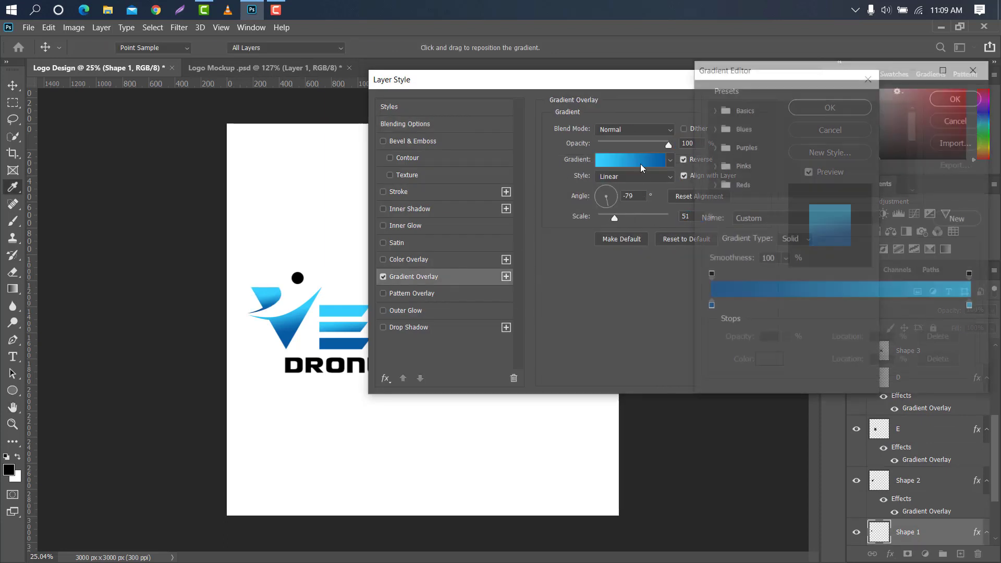
pyautogui.doubleClick(709, 307)
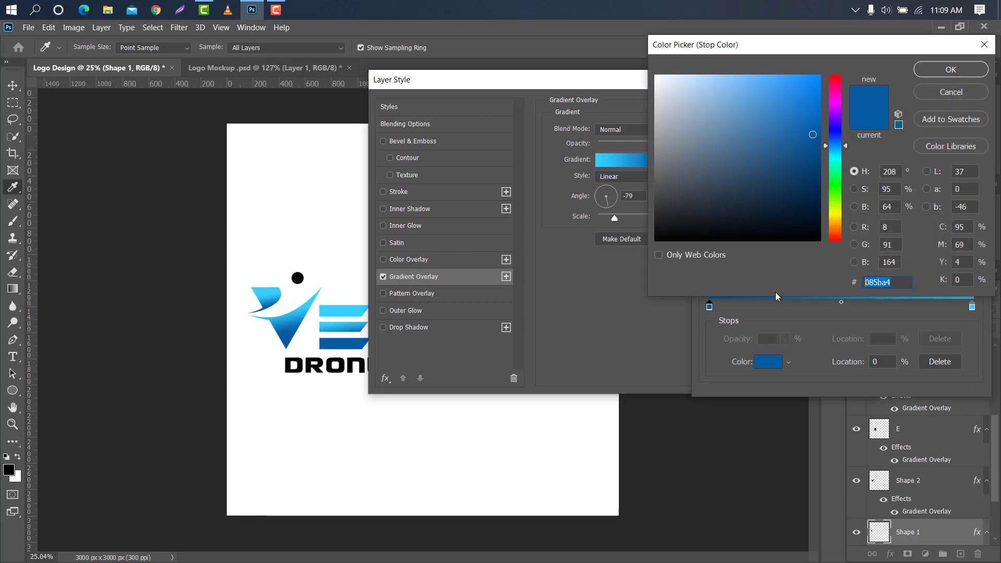
pyautogui.write('e43f16')
pyautogui.click(918, 76)
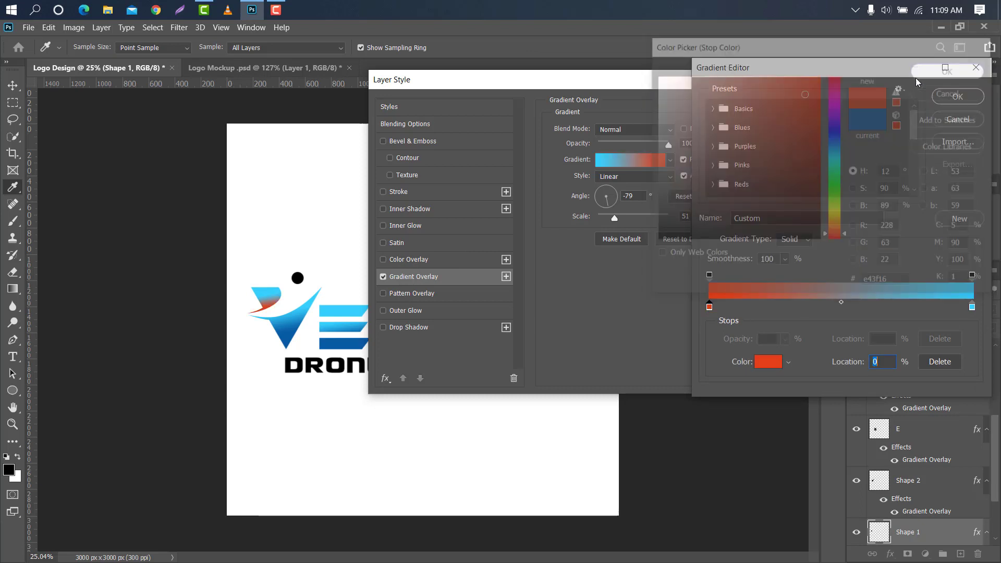
pyautogui.doubleClick(972, 307)
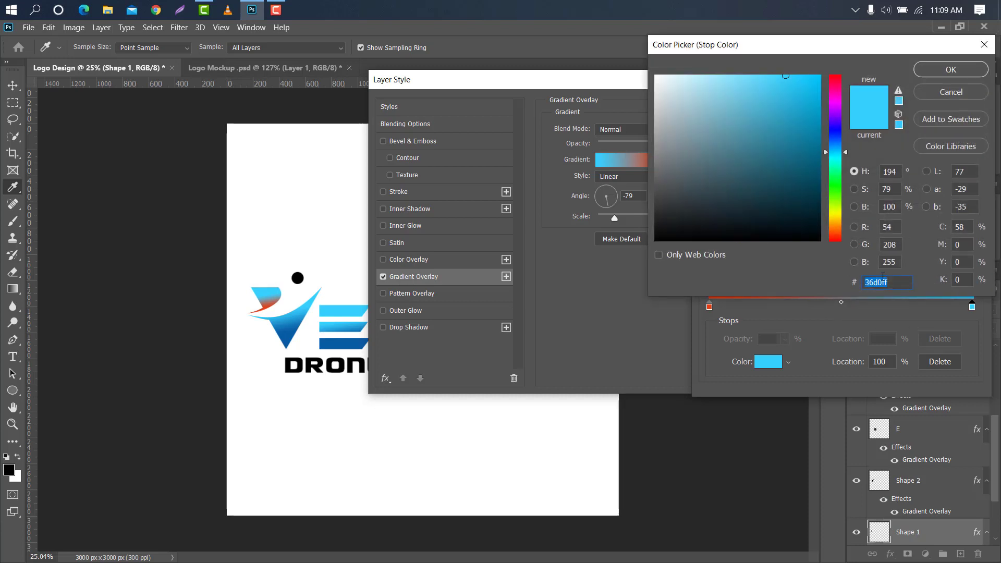
pyautogui.hotkey('ctrl', 'v')
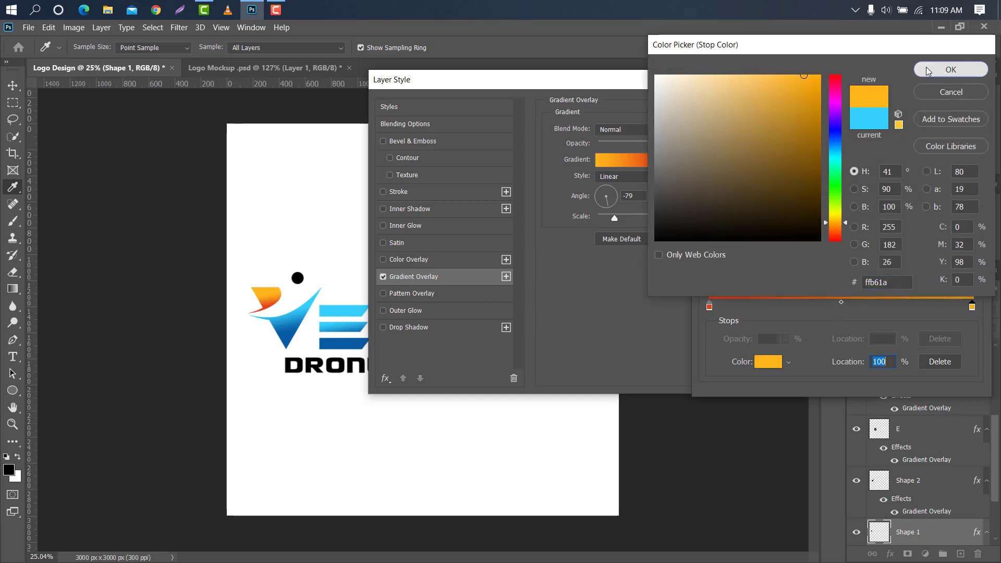
pyautogui.click(950, 69)
pyautogui.click(962, 98)
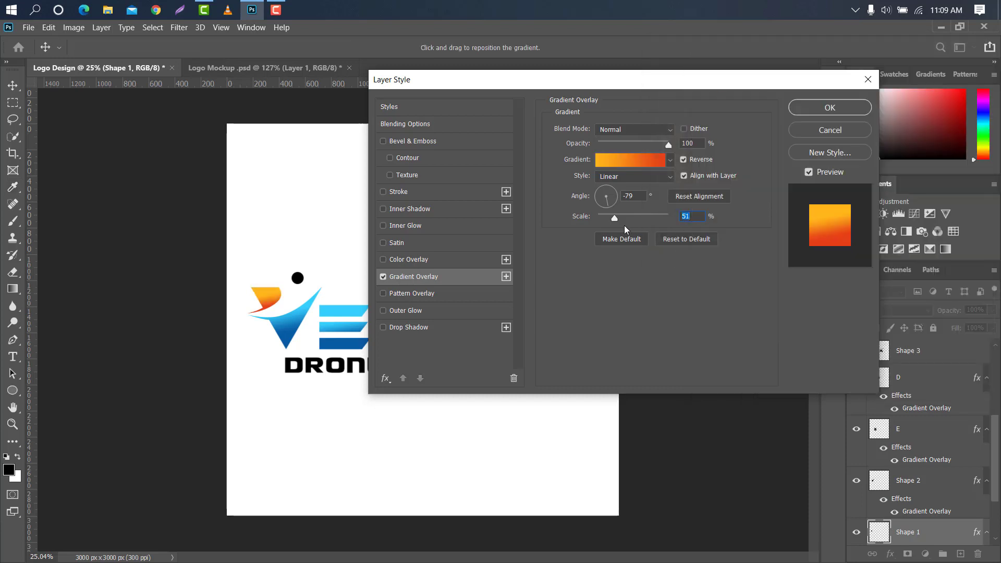
pyautogui.click(809, 108)
# Step: Apply the same orange gradient overlay at 61% scale to Ellipse 1, the dot above the V
pyautogui.click(298, 278)
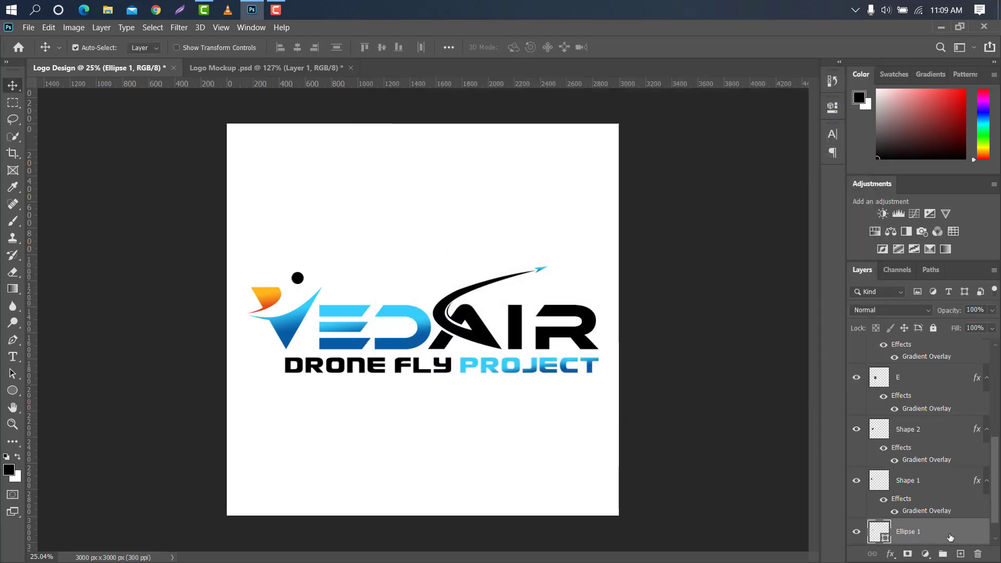
pyautogui.doubleClick(948, 531)
pyautogui.click(468, 277)
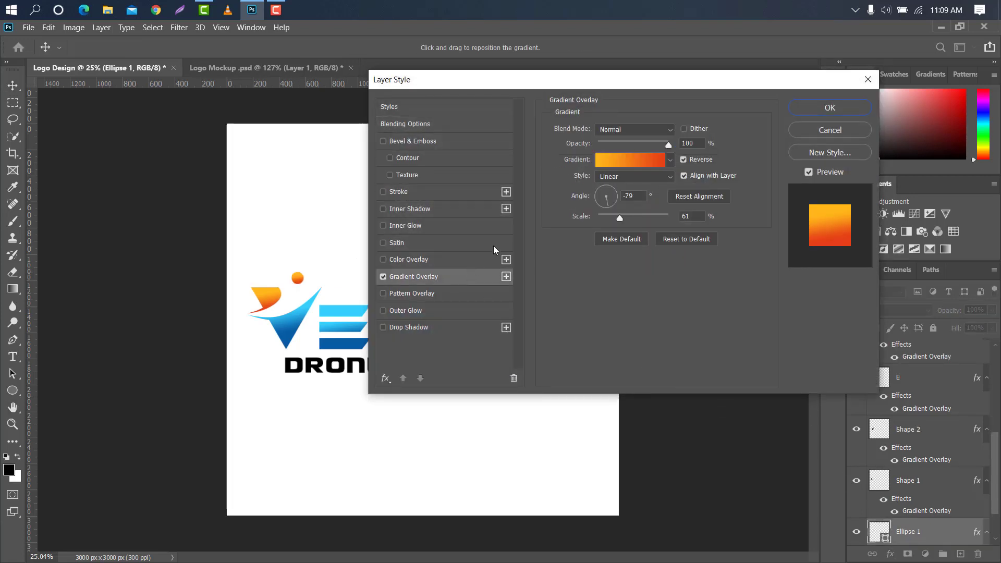
pyautogui.click(829, 107)
# Step: Apply the orange gradient overlay at 51% scale to Shape 3, the swooshed letter A
pyautogui.click(492, 340)
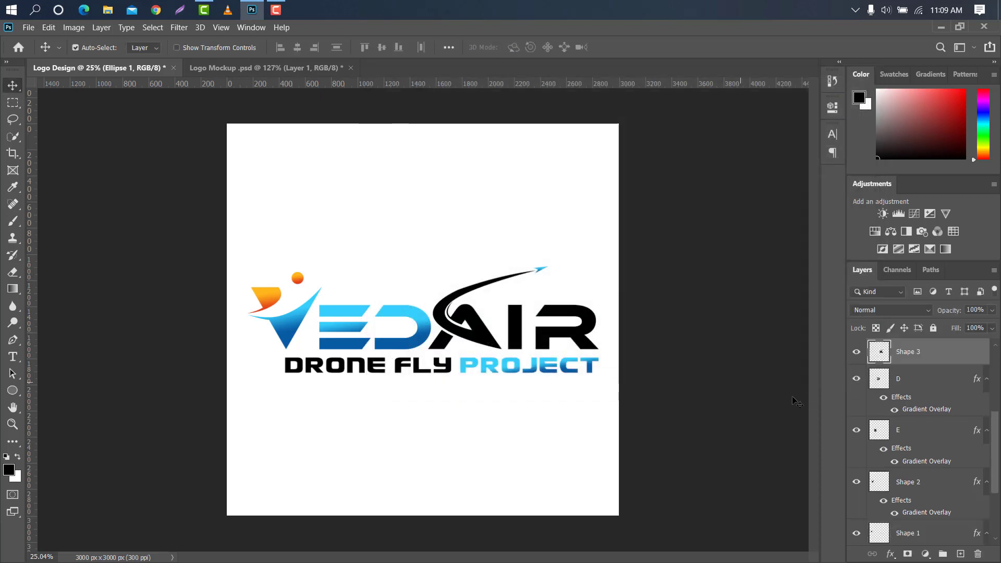
pyautogui.doubleClick(946, 356)
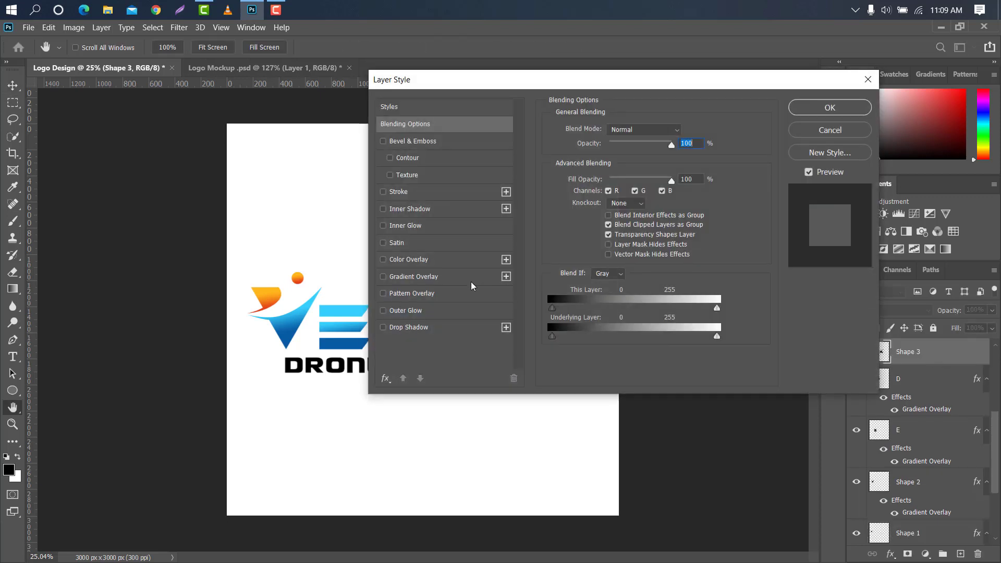
pyautogui.click(450, 278)
pyautogui.moveTo(527, 77); pyautogui.dragTo(693, 81)
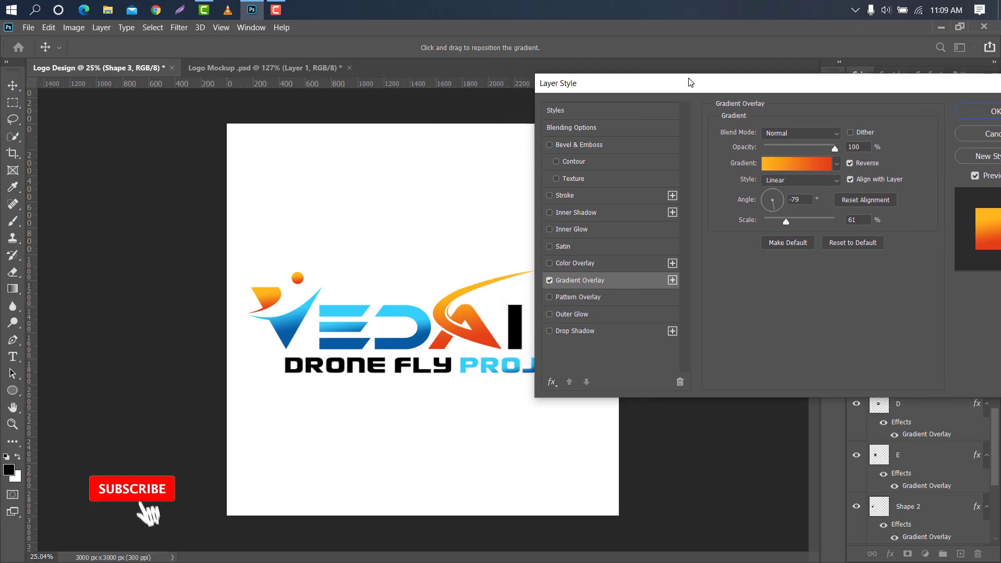
pyautogui.moveTo(785, 222); pyautogui.dragTo(780, 224)
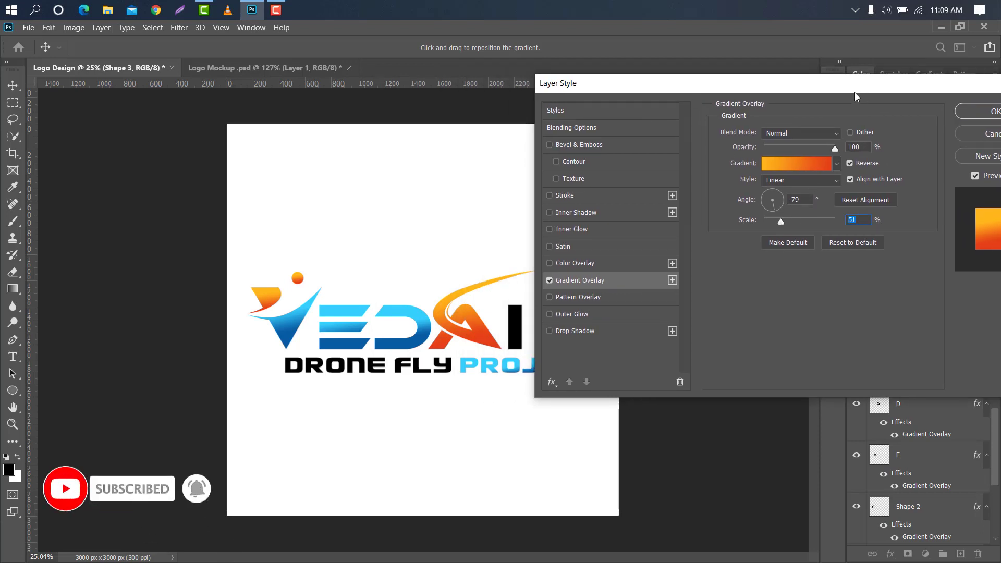
pyautogui.click(961, 118)
# Step: Add the orange gradient overlay at 51% scale to the IR text layer
pyautogui.scroll(1, 947, 358)
pyautogui.click(947, 358)
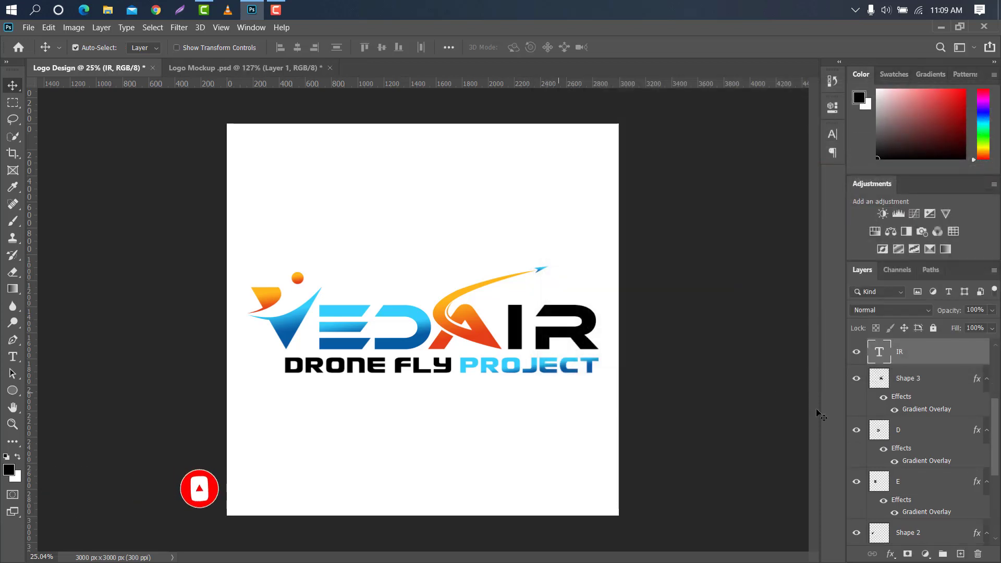
pyautogui.doubleClick(897, 345)
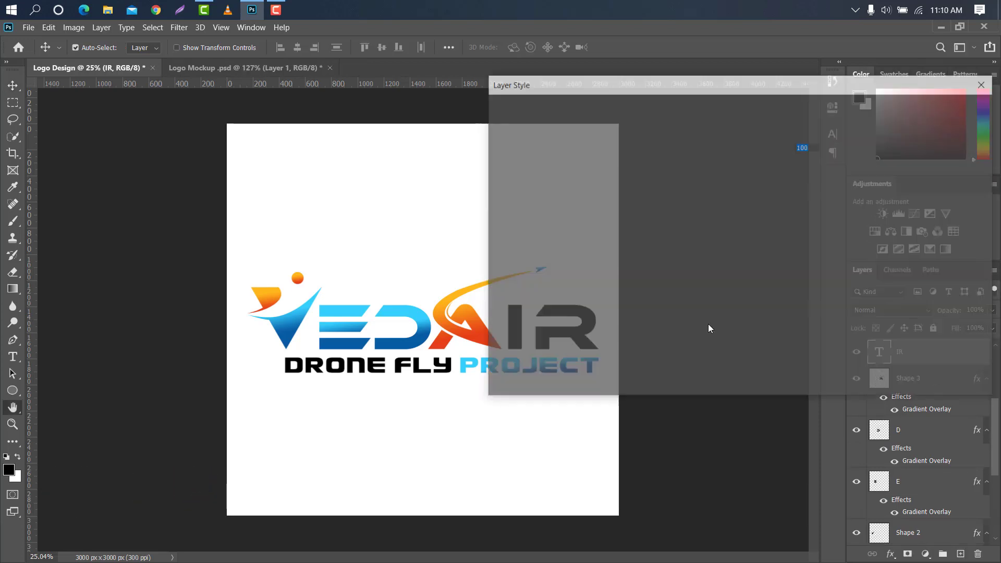
pyautogui.click(561, 279)
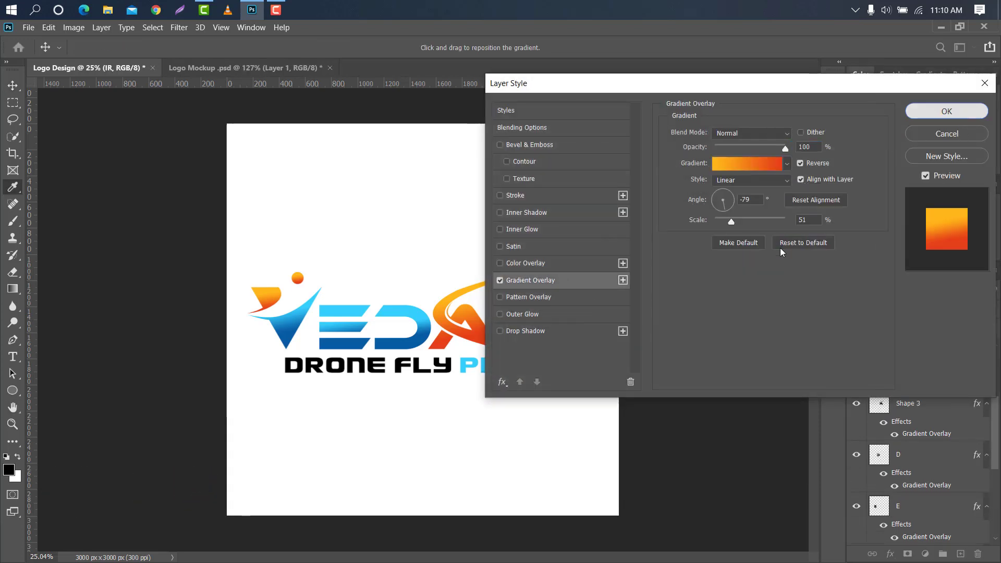
pyautogui.click(959, 112)
# Step: Add the orange gradient overlay to the DRONE FLY text layer and set its scale to 74%
pyautogui.click(441, 373)
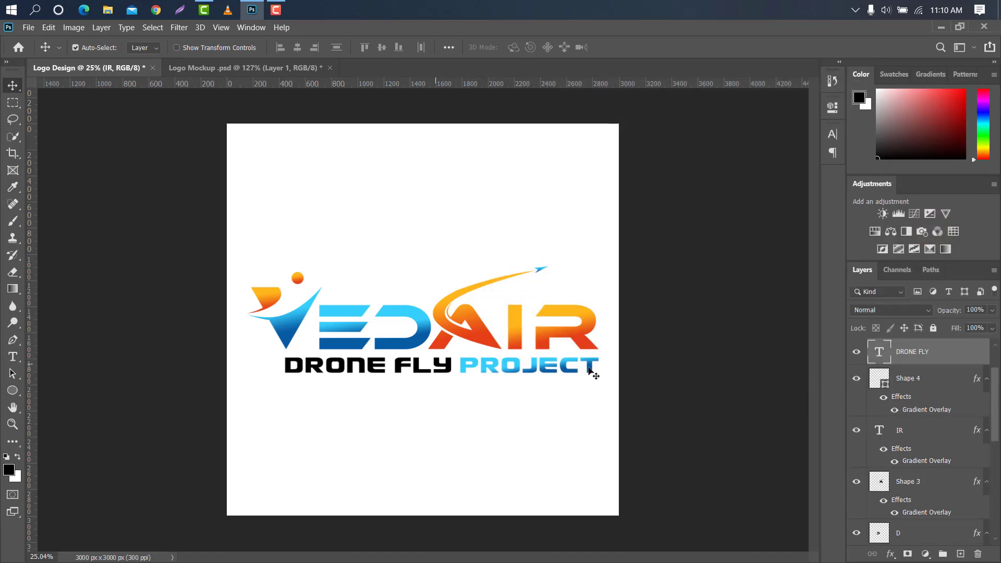
pyautogui.doubleClick(932, 352)
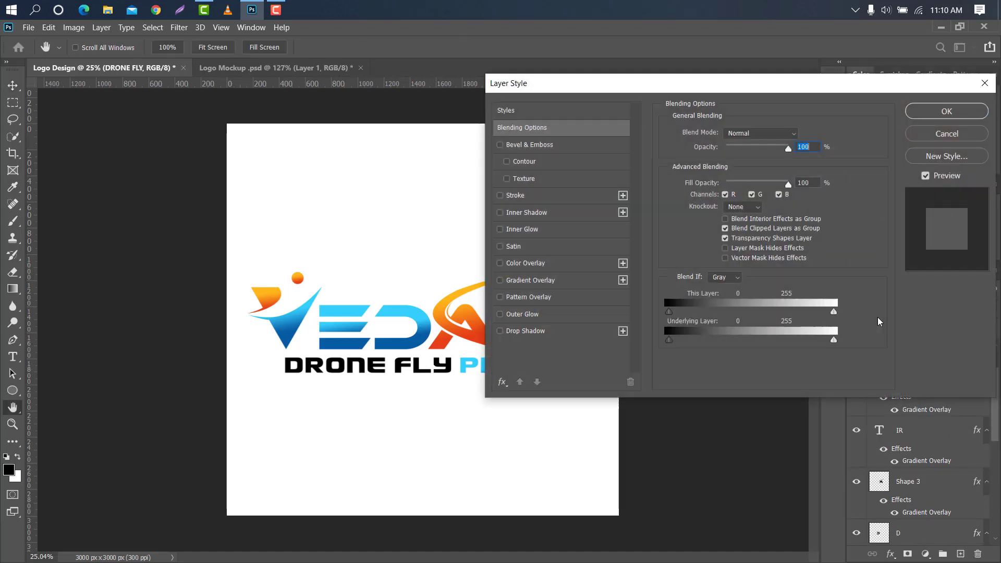
pyautogui.click(586, 284)
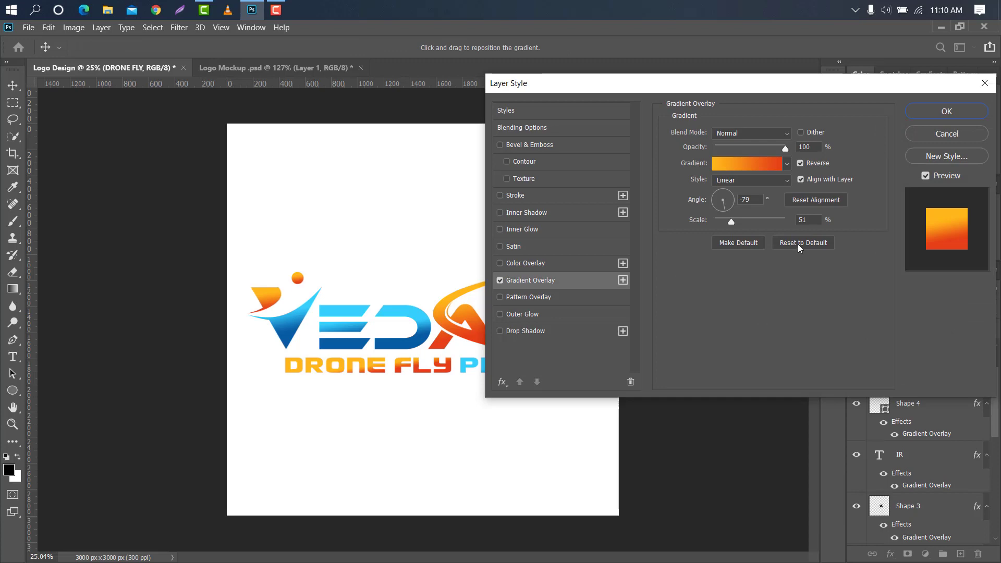
pyautogui.moveTo(730, 221); pyautogui.dragTo(743, 219)
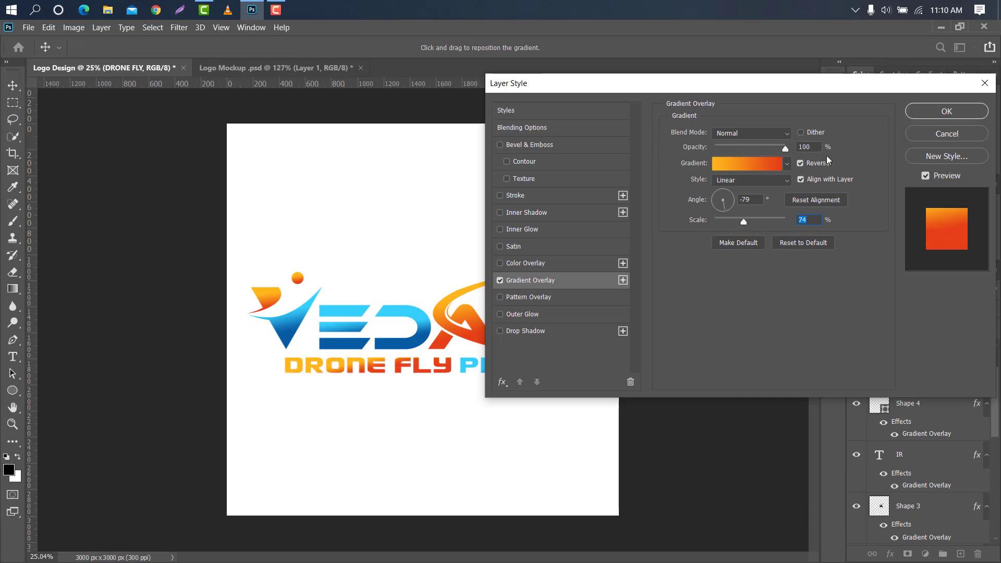
pyautogui.click(933, 118)
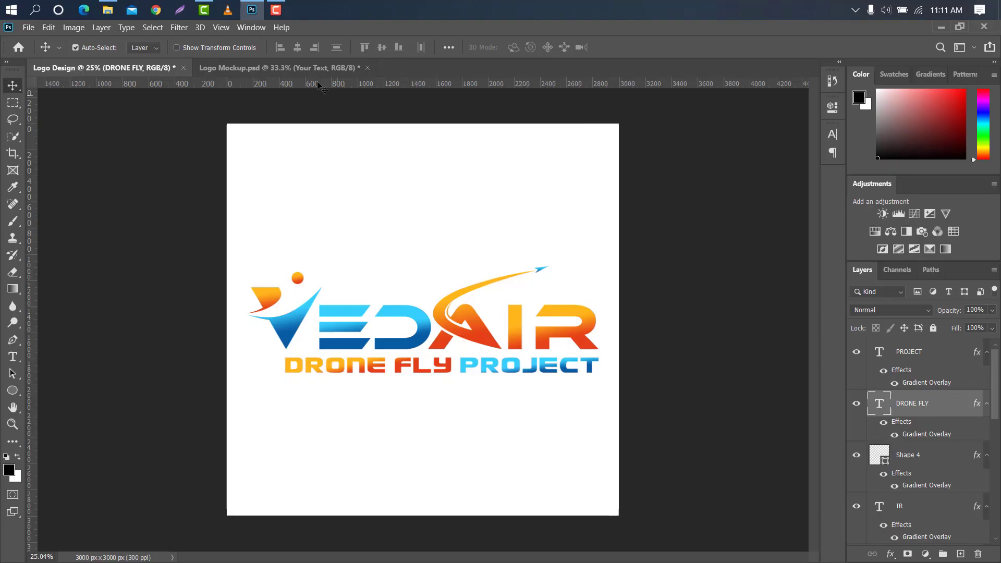
# Step: Open the contents of the Your Text smart object in Logo Mockup.psd
pyautogui.click(309, 66)
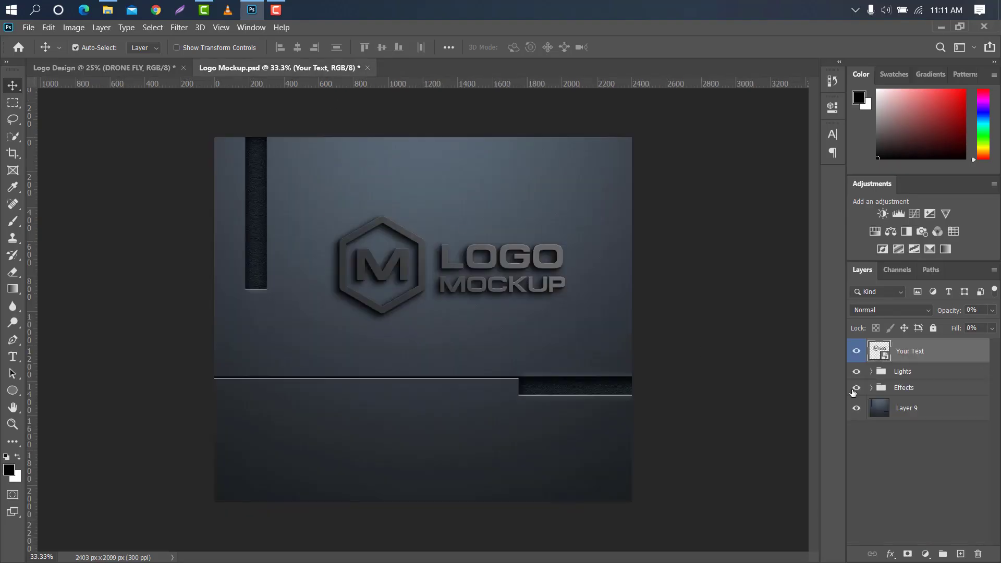
pyautogui.doubleClick(884, 356)
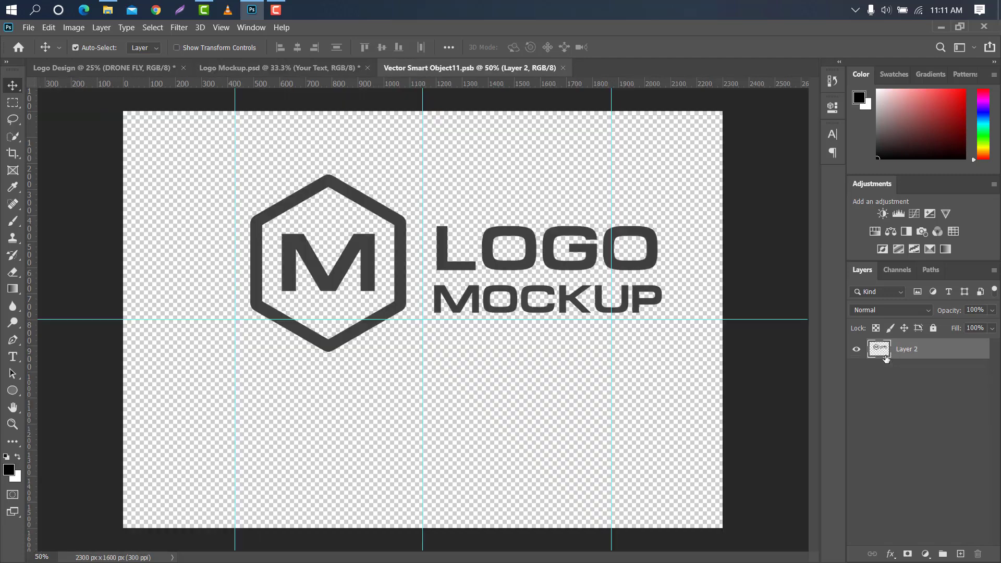
# Step: In the Logo Design document, delete the white background layer and stamp all visible layers into a new layer above PROJECT
pyautogui.click(105, 68)
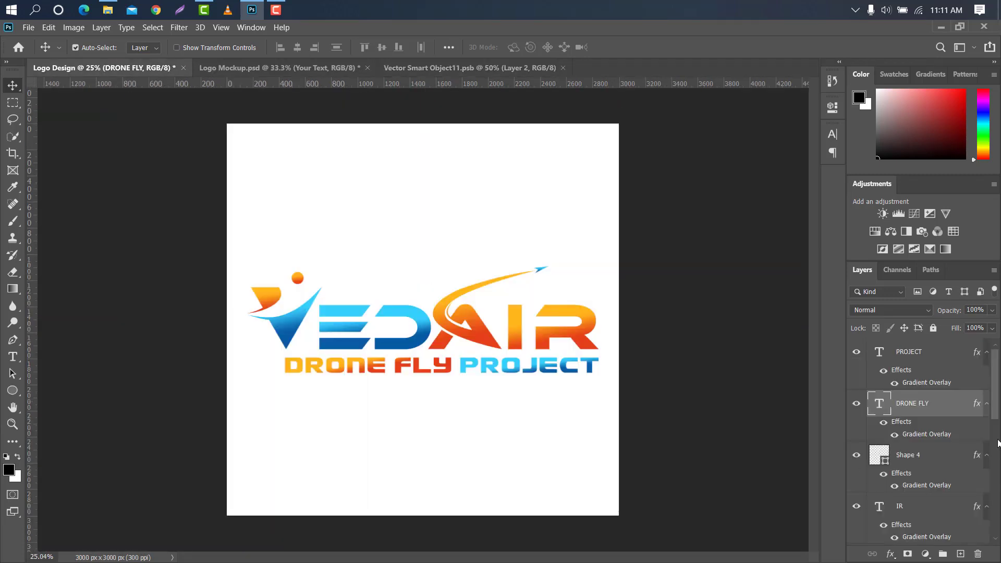
pyautogui.moveTo(993, 415); pyautogui.dragTo(992, 501)
pyautogui.moveTo(978, 534); pyautogui.dragTo(977, 552)
pyautogui.scroll(10, 931, 364)
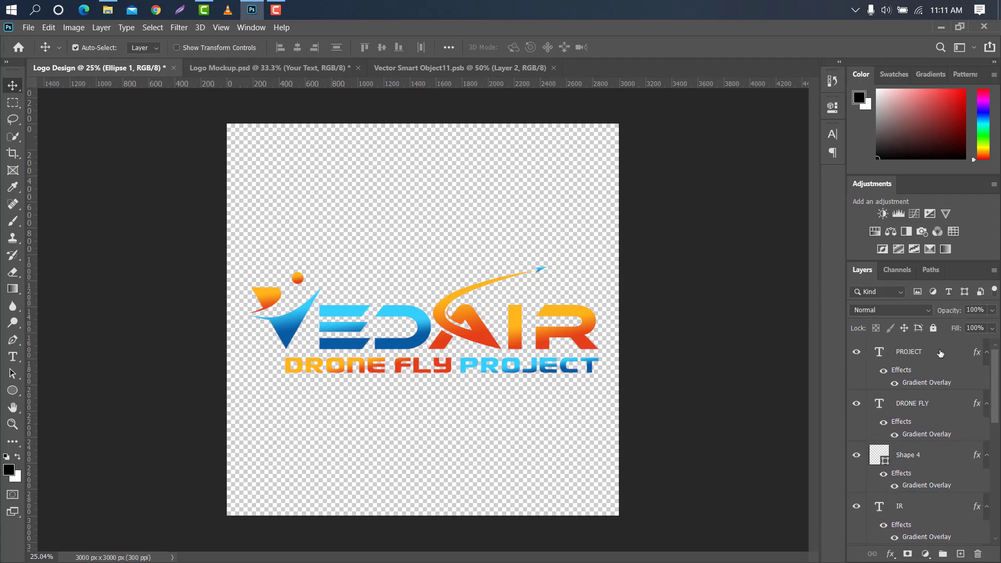
pyautogui.click(932, 353)
pyautogui.hotkey('ctrl', 'alt', 'shift', 'e')
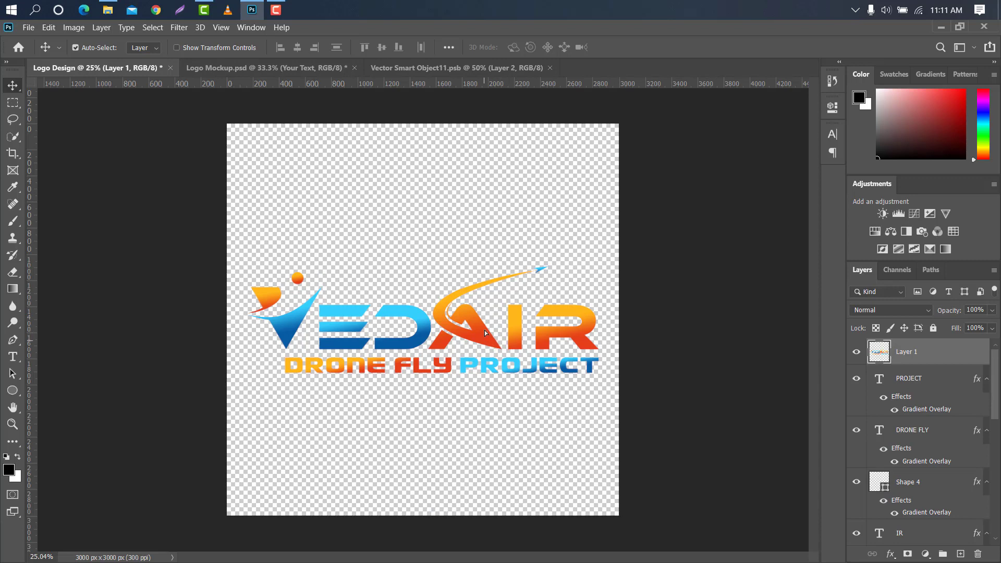
# Step: Copy the merged logo into the mockup's smart object, scale it to 55.58% and position it over the placeholder logo
pyautogui.moveTo(483, 329); pyautogui.dragTo(470, 238)
pyautogui.hotkey('ctrl', 't')
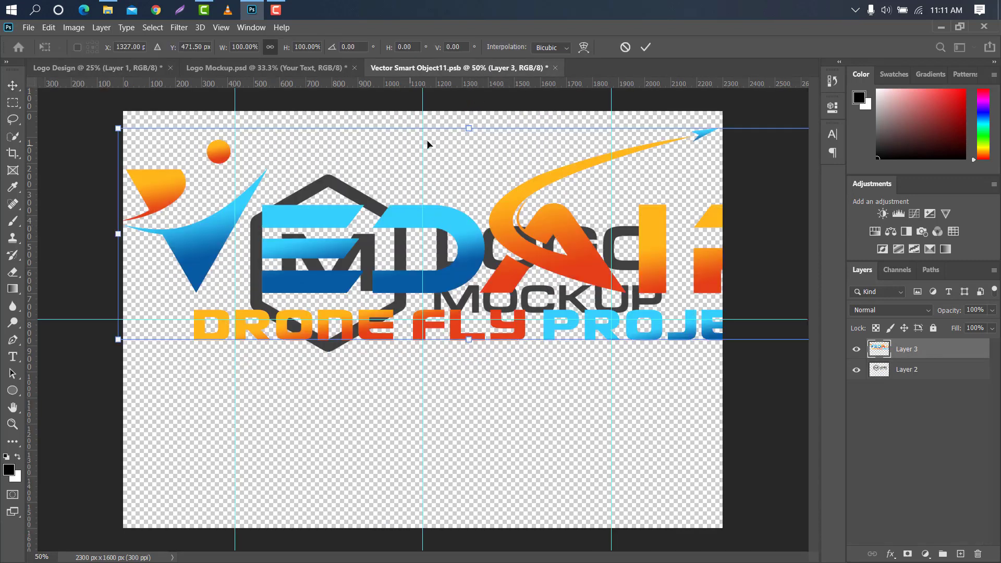
pyautogui.moveTo(479, 124); pyautogui.dragTo(479, 220)
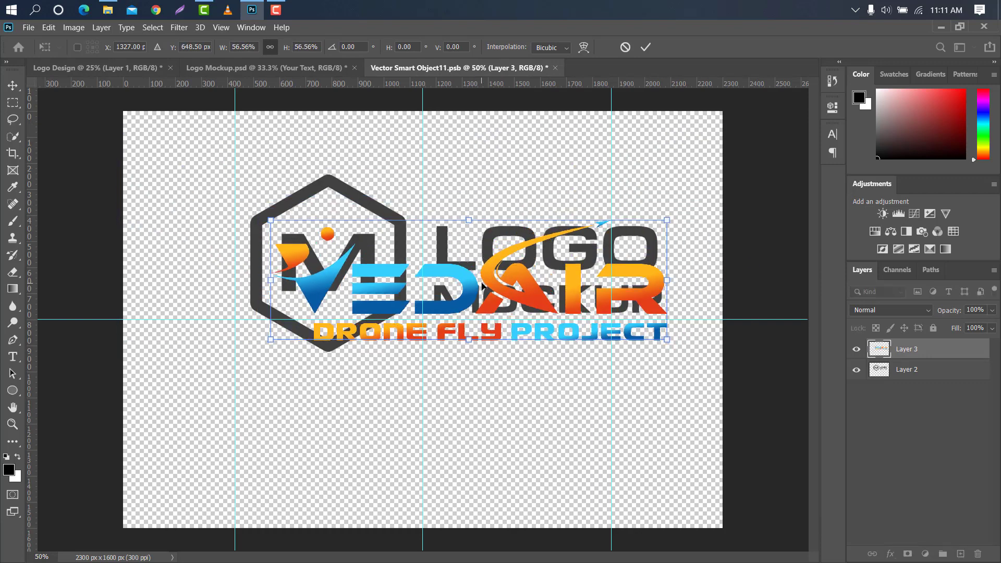
pyautogui.moveTo(482, 287); pyautogui.dragTo(482, 265)
pyautogui.moveTo(467, 200); pyautogui.dragTo(468, 202)
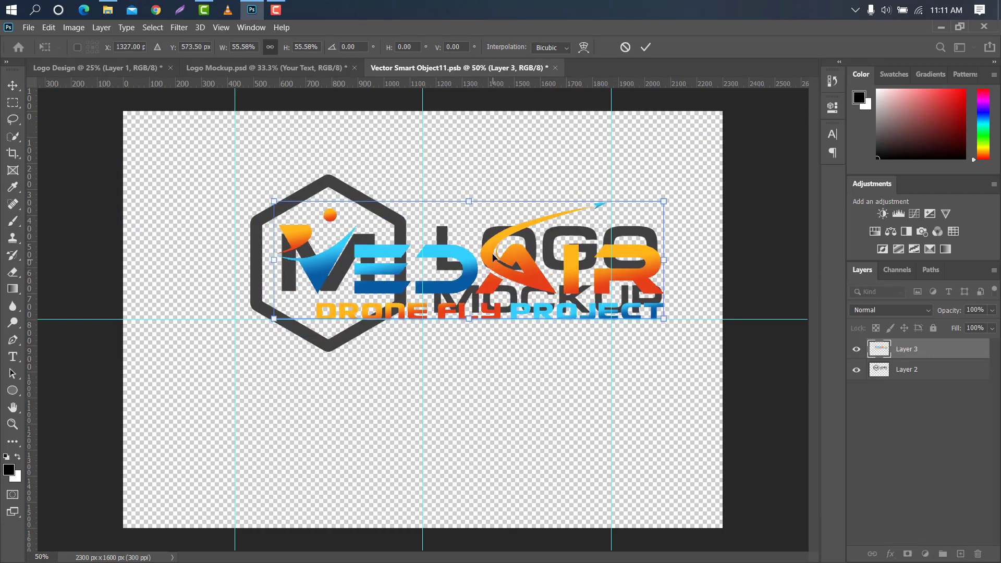
pyautogui.moveTo(492, 257); pyautogui.dragTo(490, 247)
pyautogui.moveTo(610, 243); pyautogui.dragTo(599, 244)
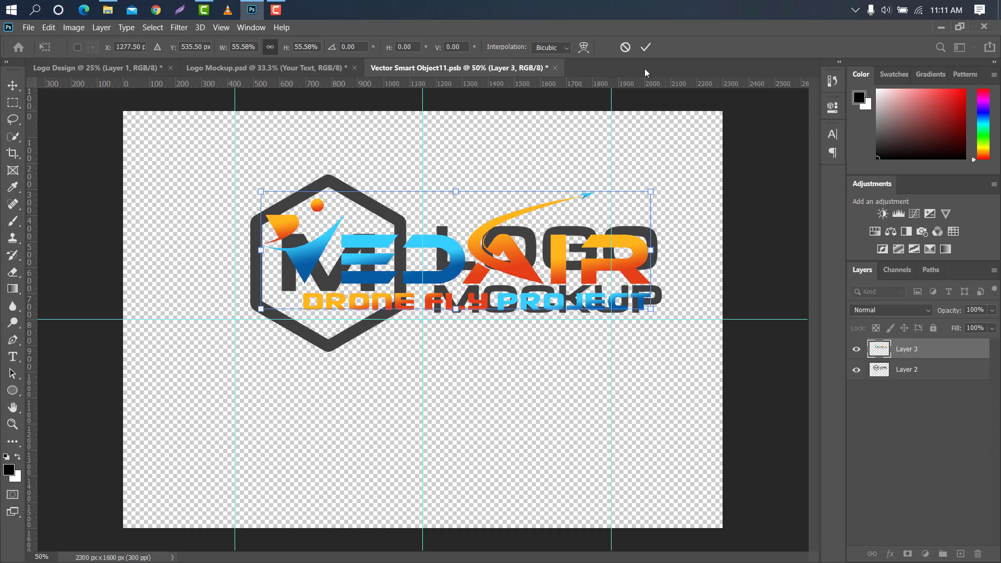
pyautogui.click(646, 48)
# Step: Hide the placeholder logo on Layer 2, then save and close the smart object to update the logo in Logo Mockup.psd
pyautogui.click(856, 369)
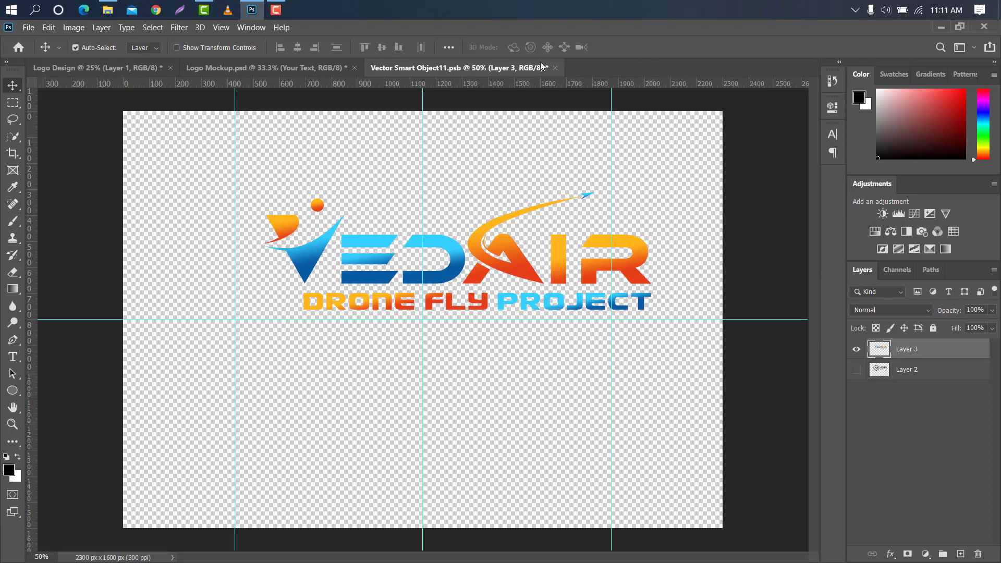
pyautogui.click(556, 68)
pyautogui.click(446, 232)
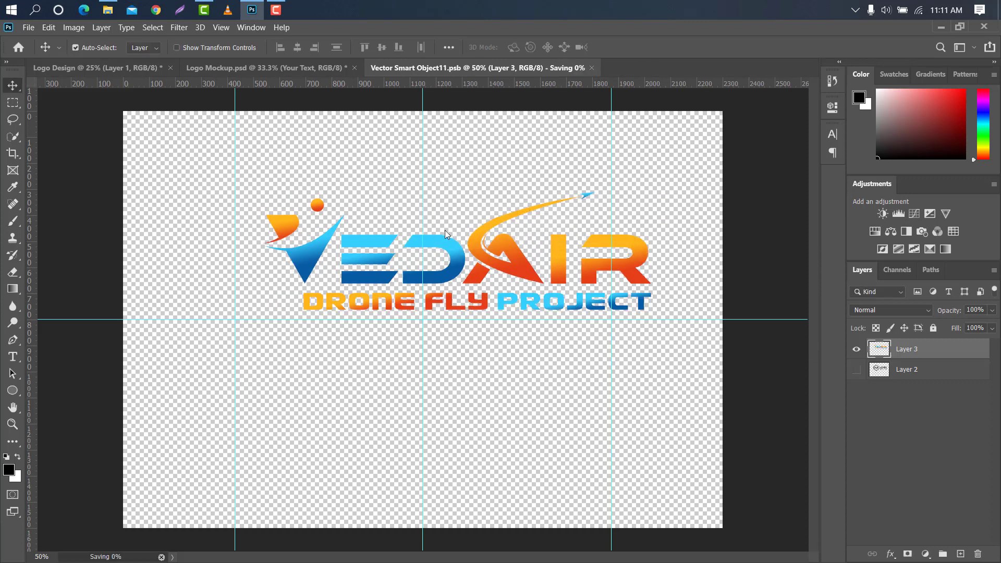
pyautogui.click(289, 67)
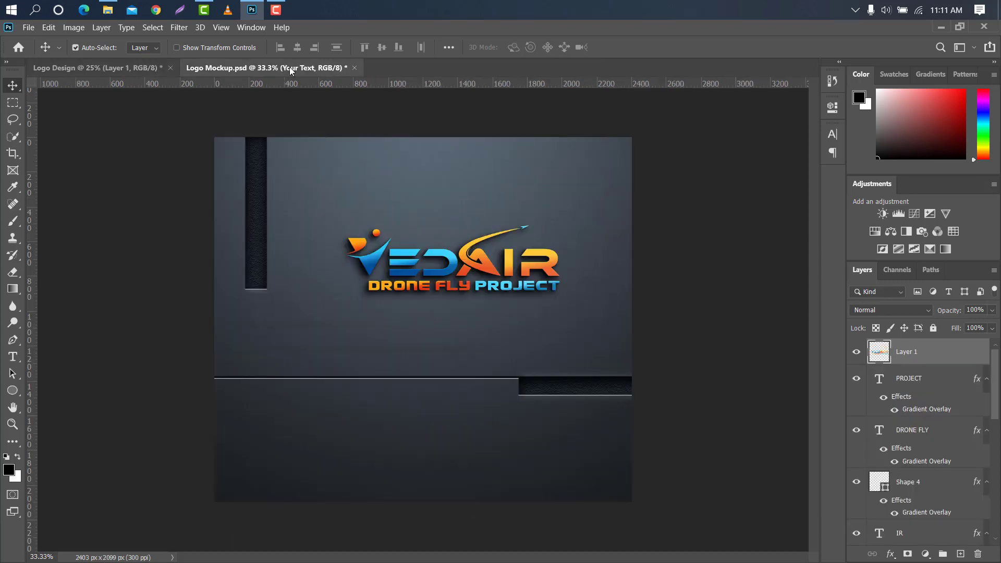
pyautogui.scroll(2, 538, 241)
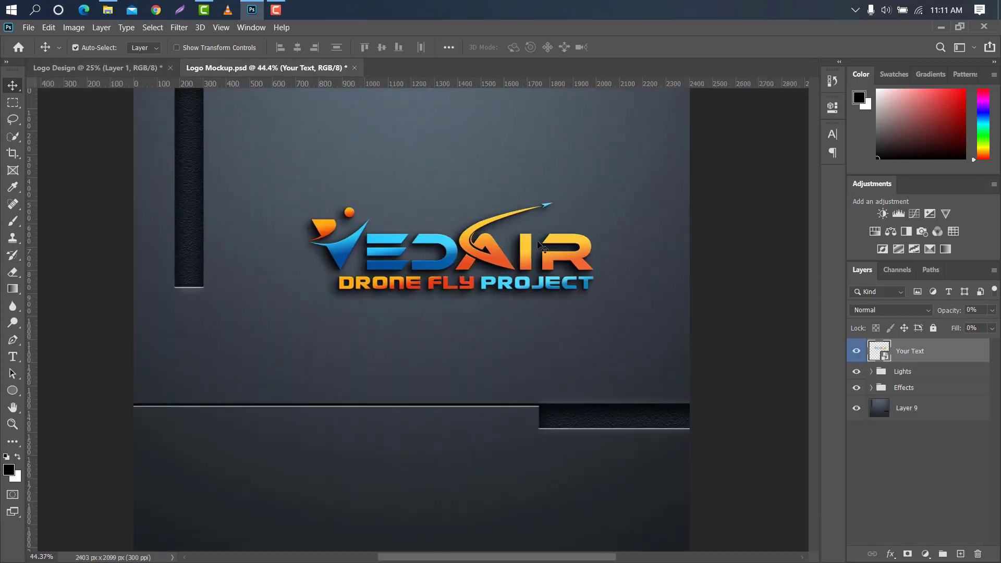